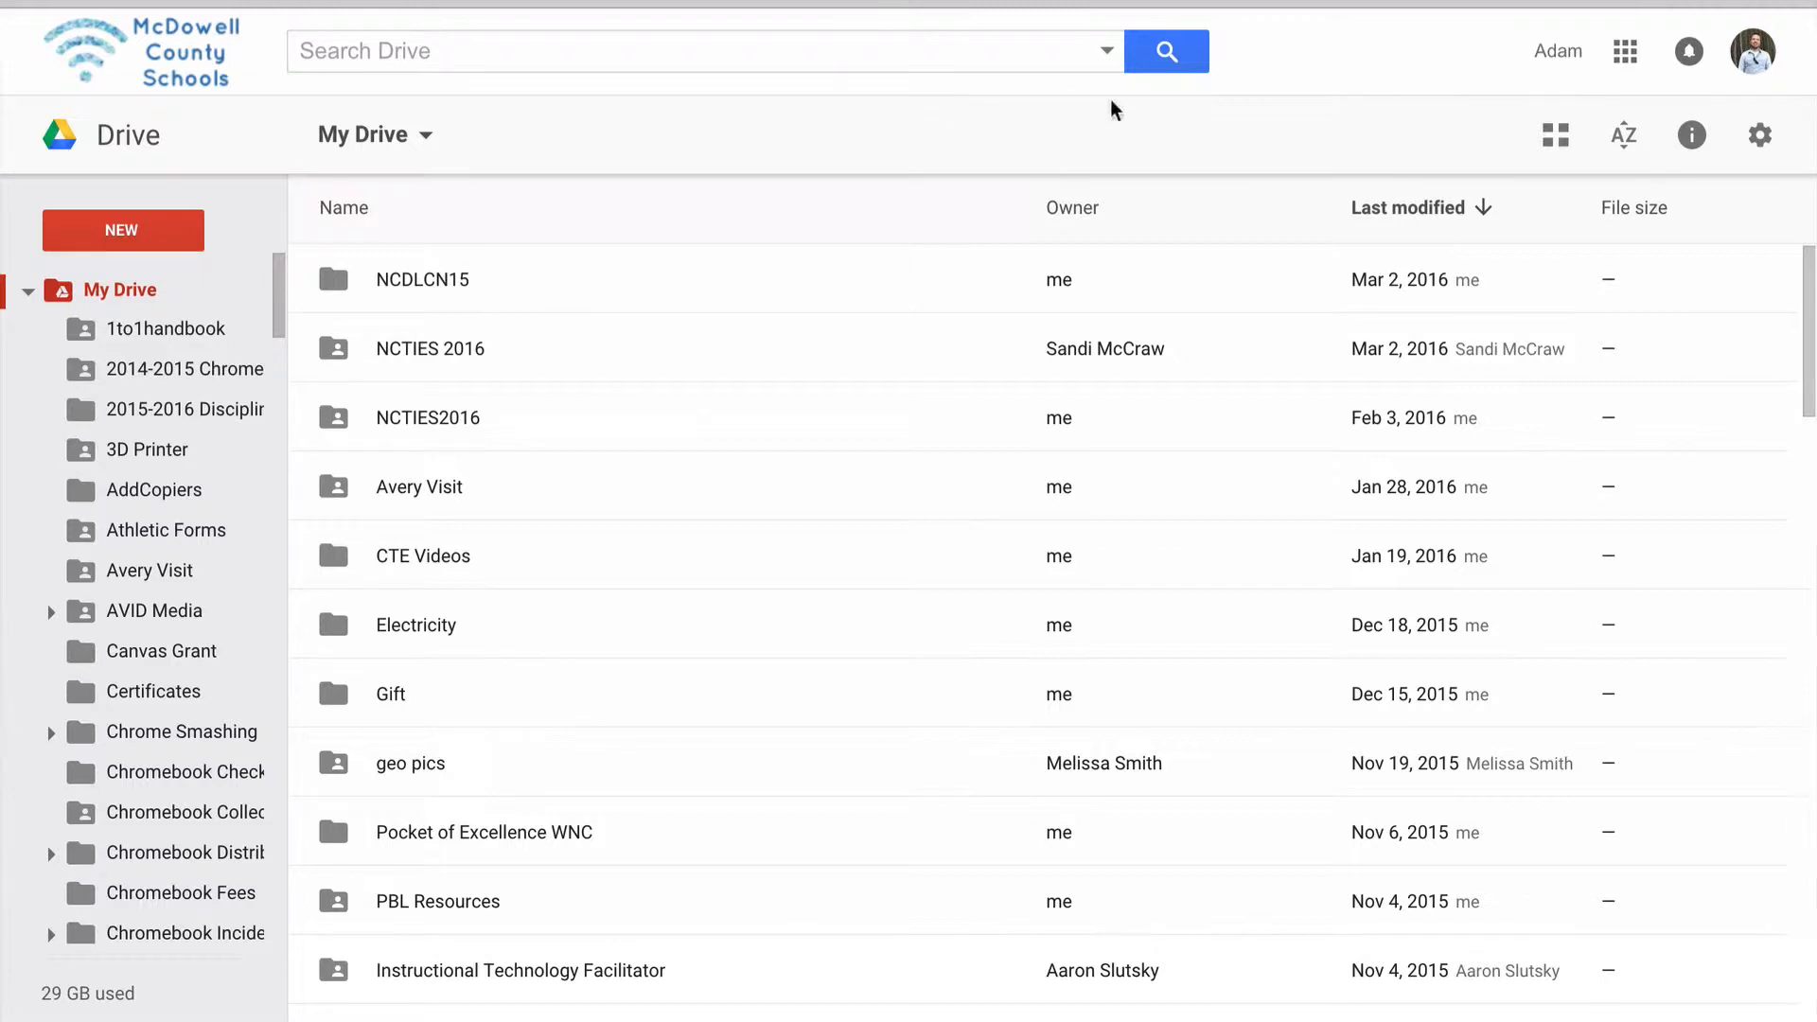
Create a new Google My Maps map from Drive
click(1635, 56)
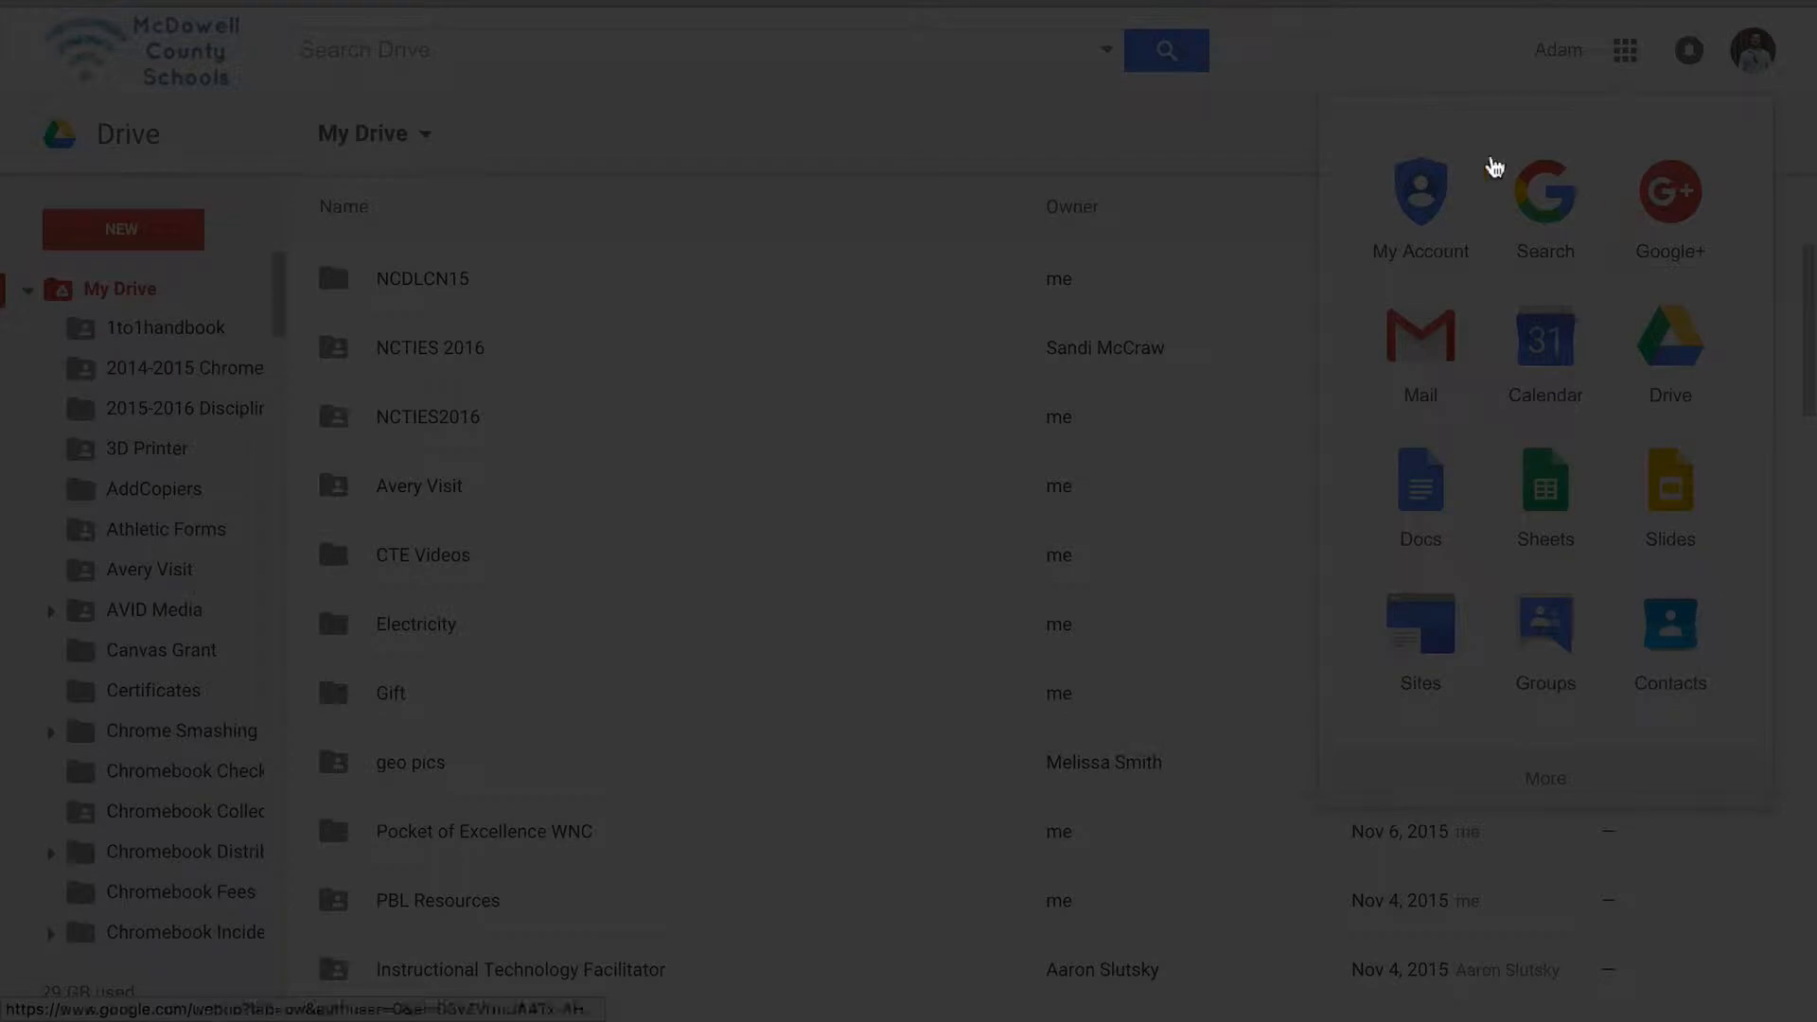
click(1625, 54)
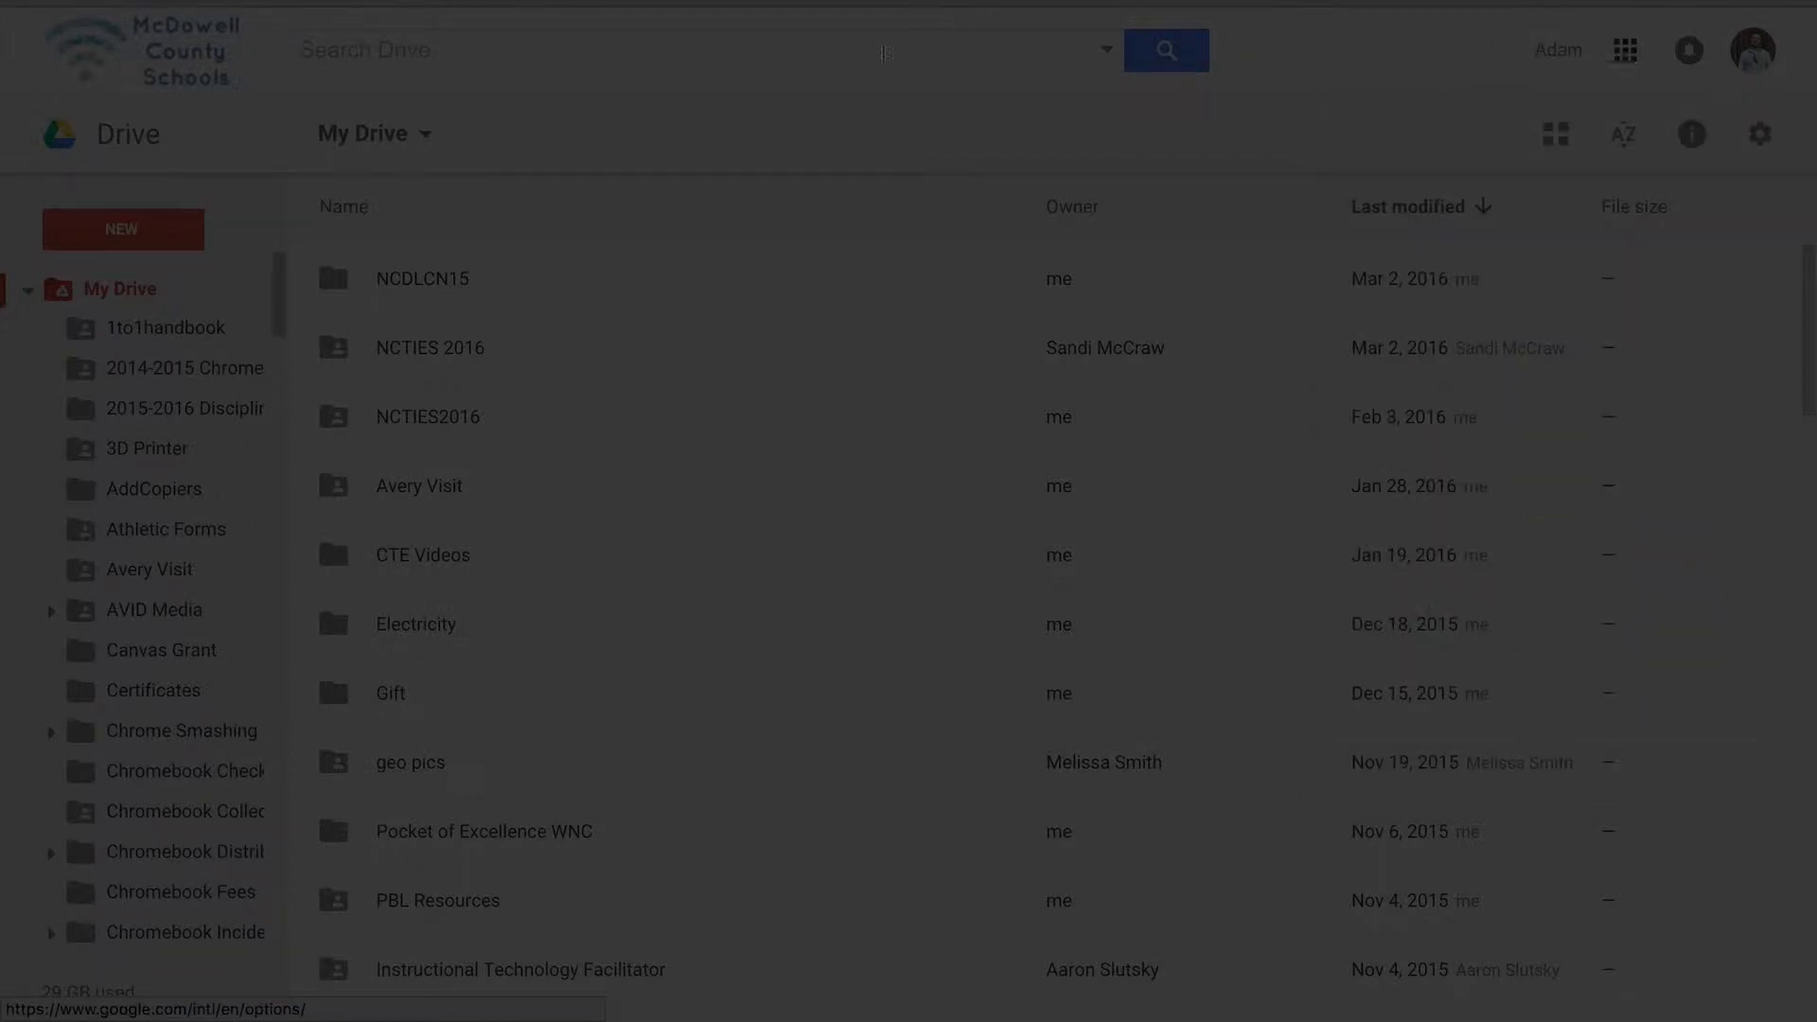
click(192, 227)
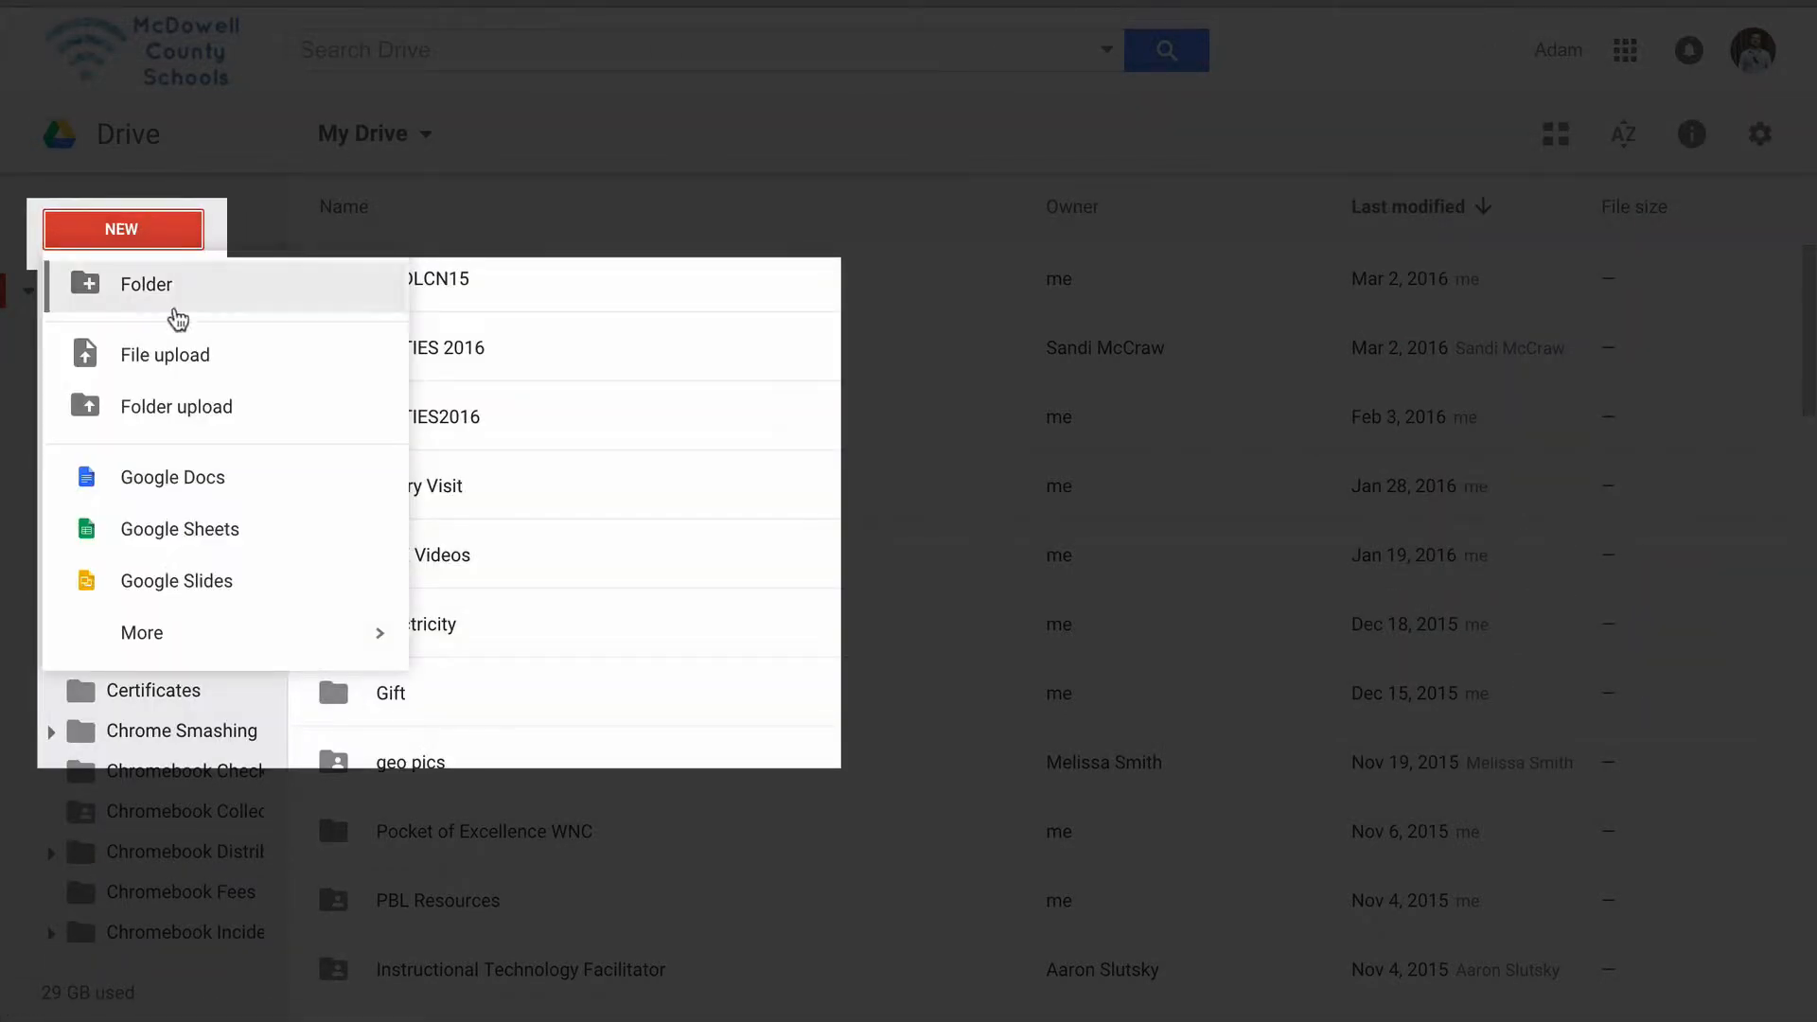
mouse_move(177, 643)
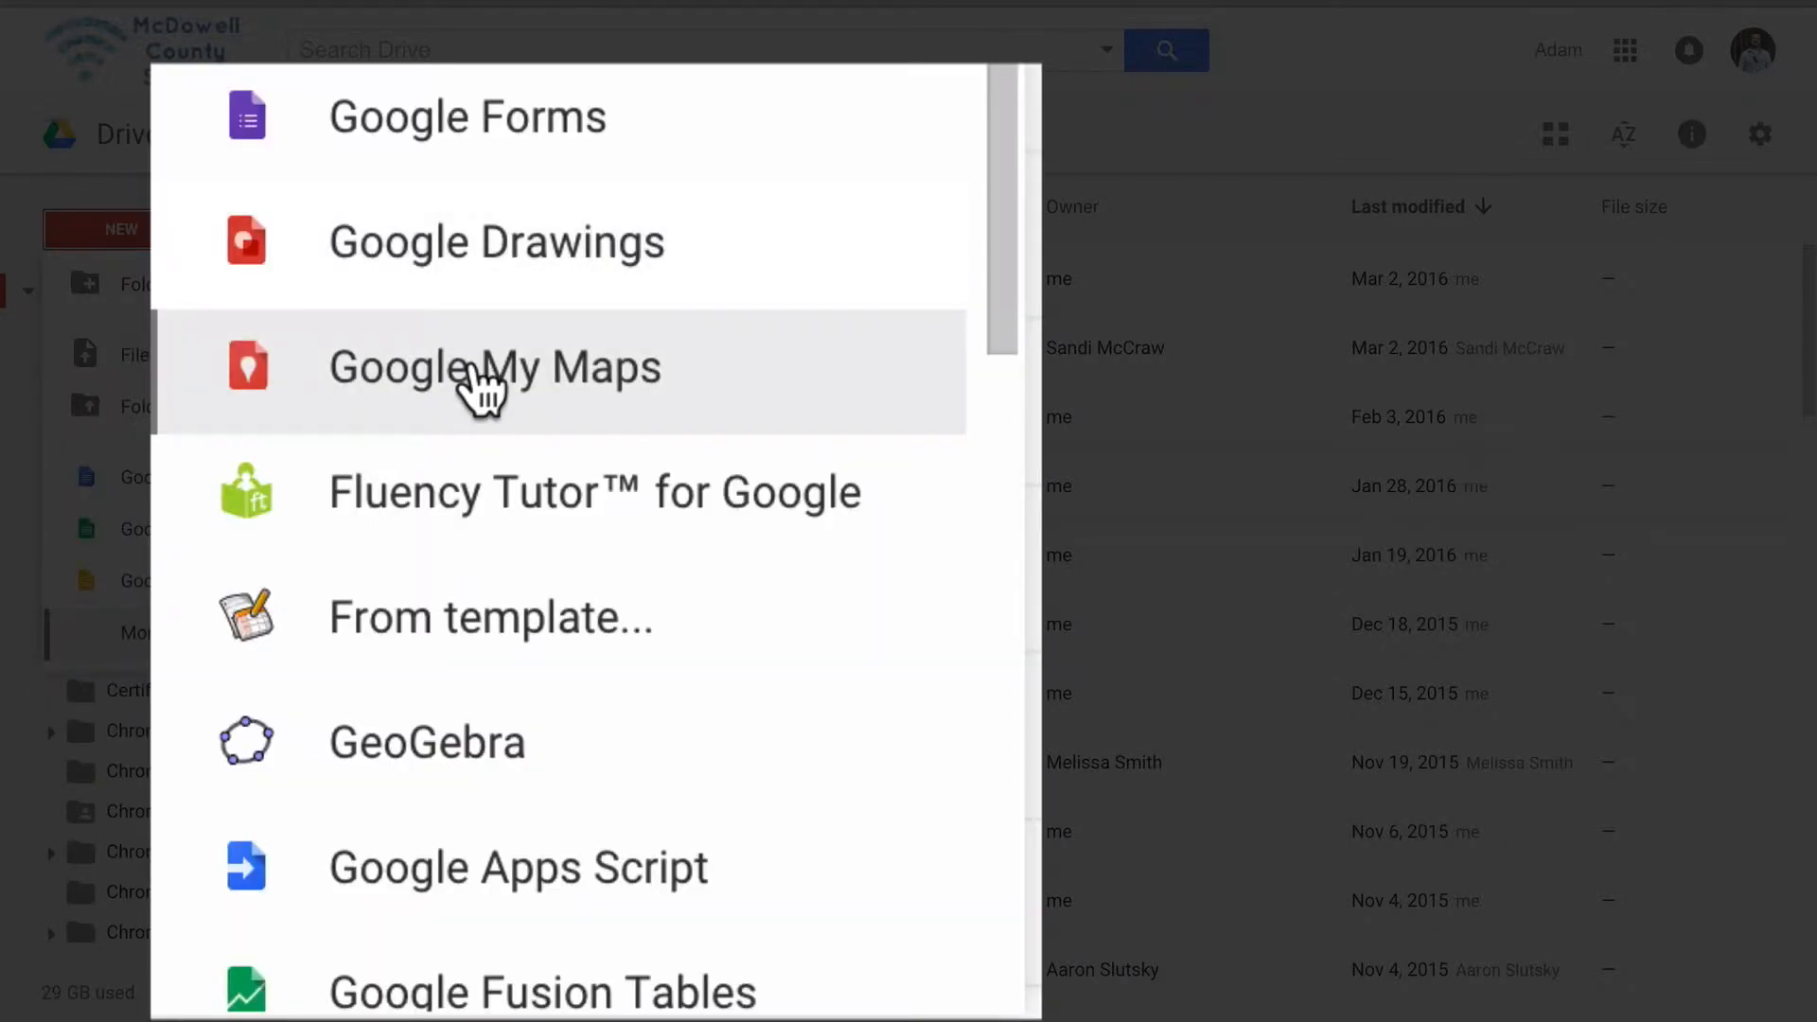
click(471, 371)
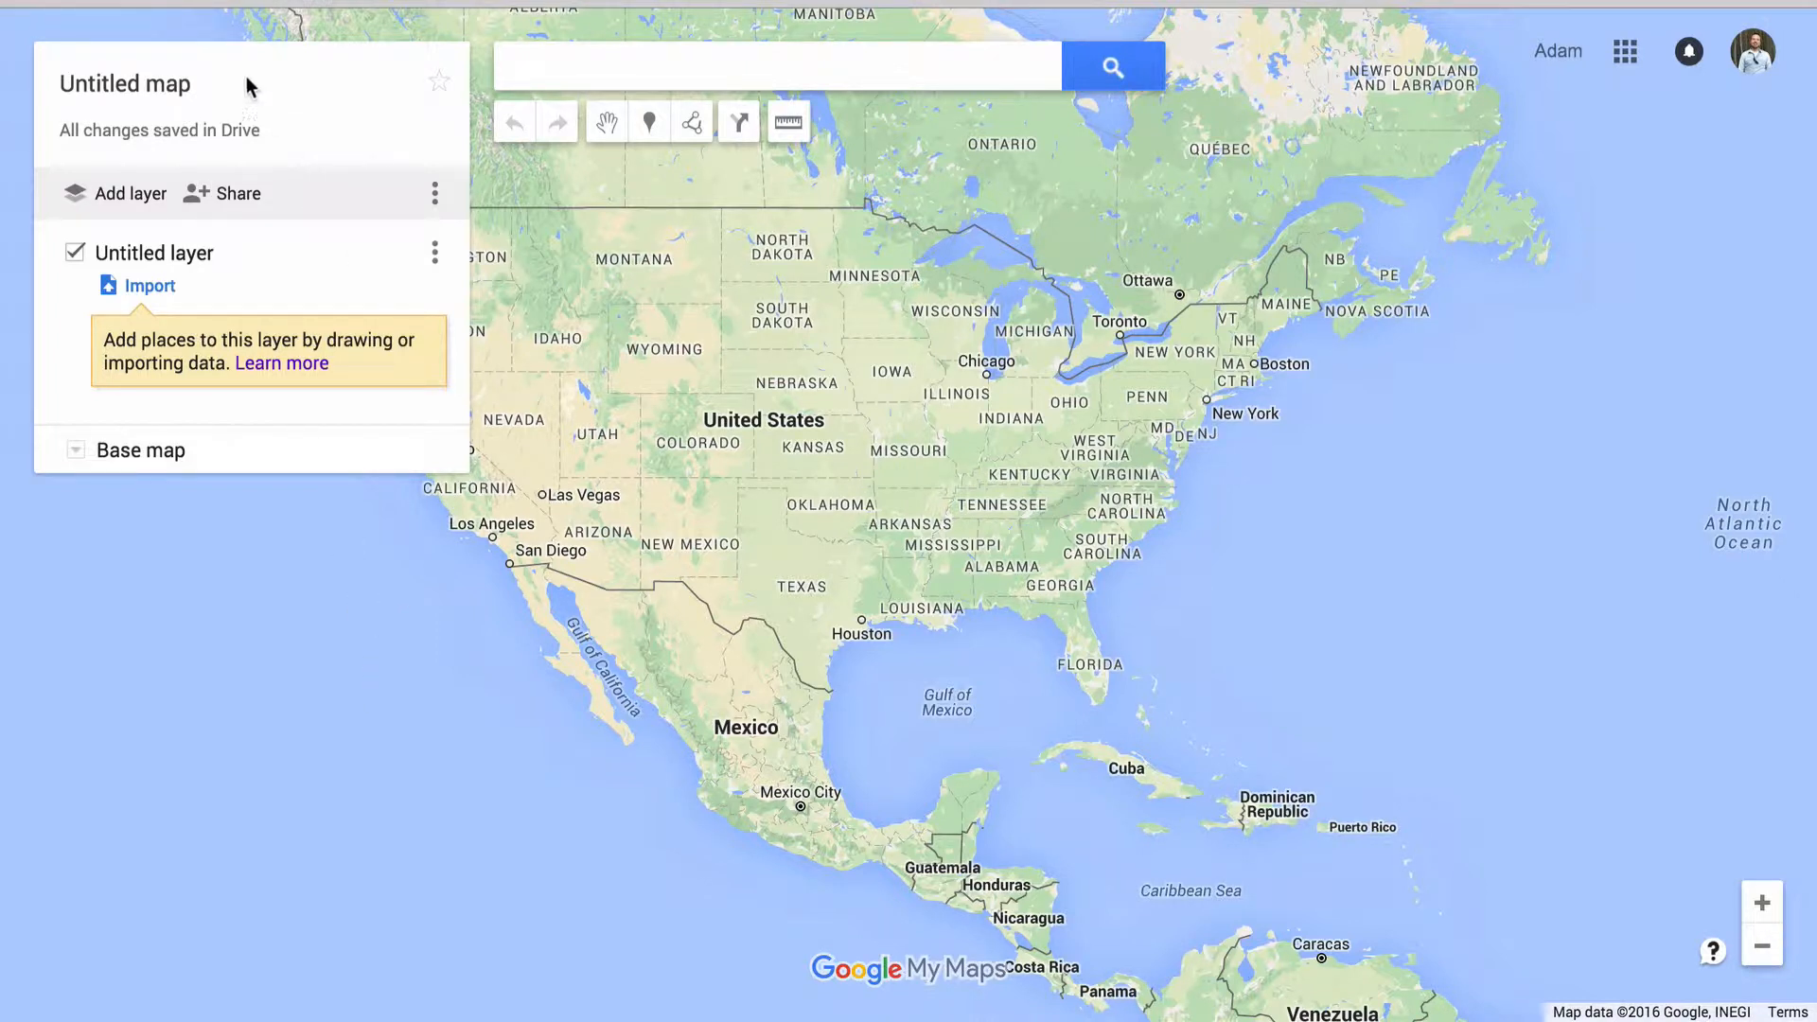
Title the untitled map Ancient Rome and switch its base map to Satellite
click(173, 87)
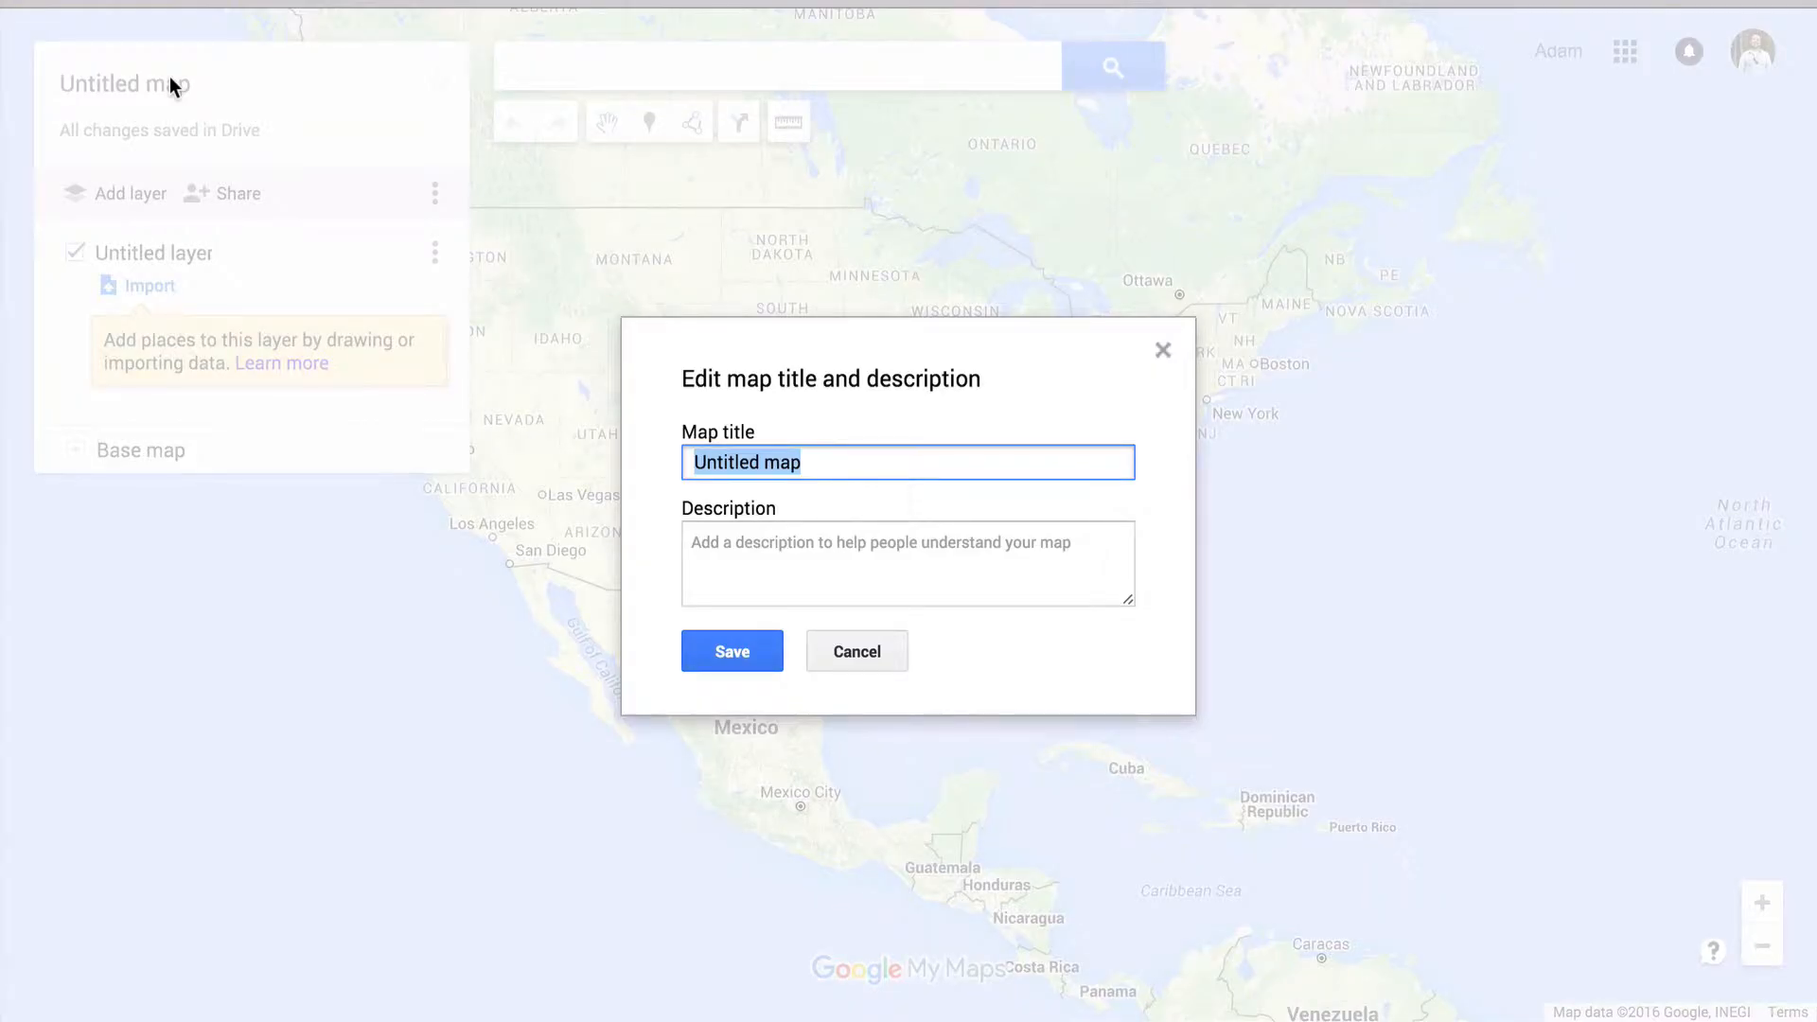
text(Ancient )
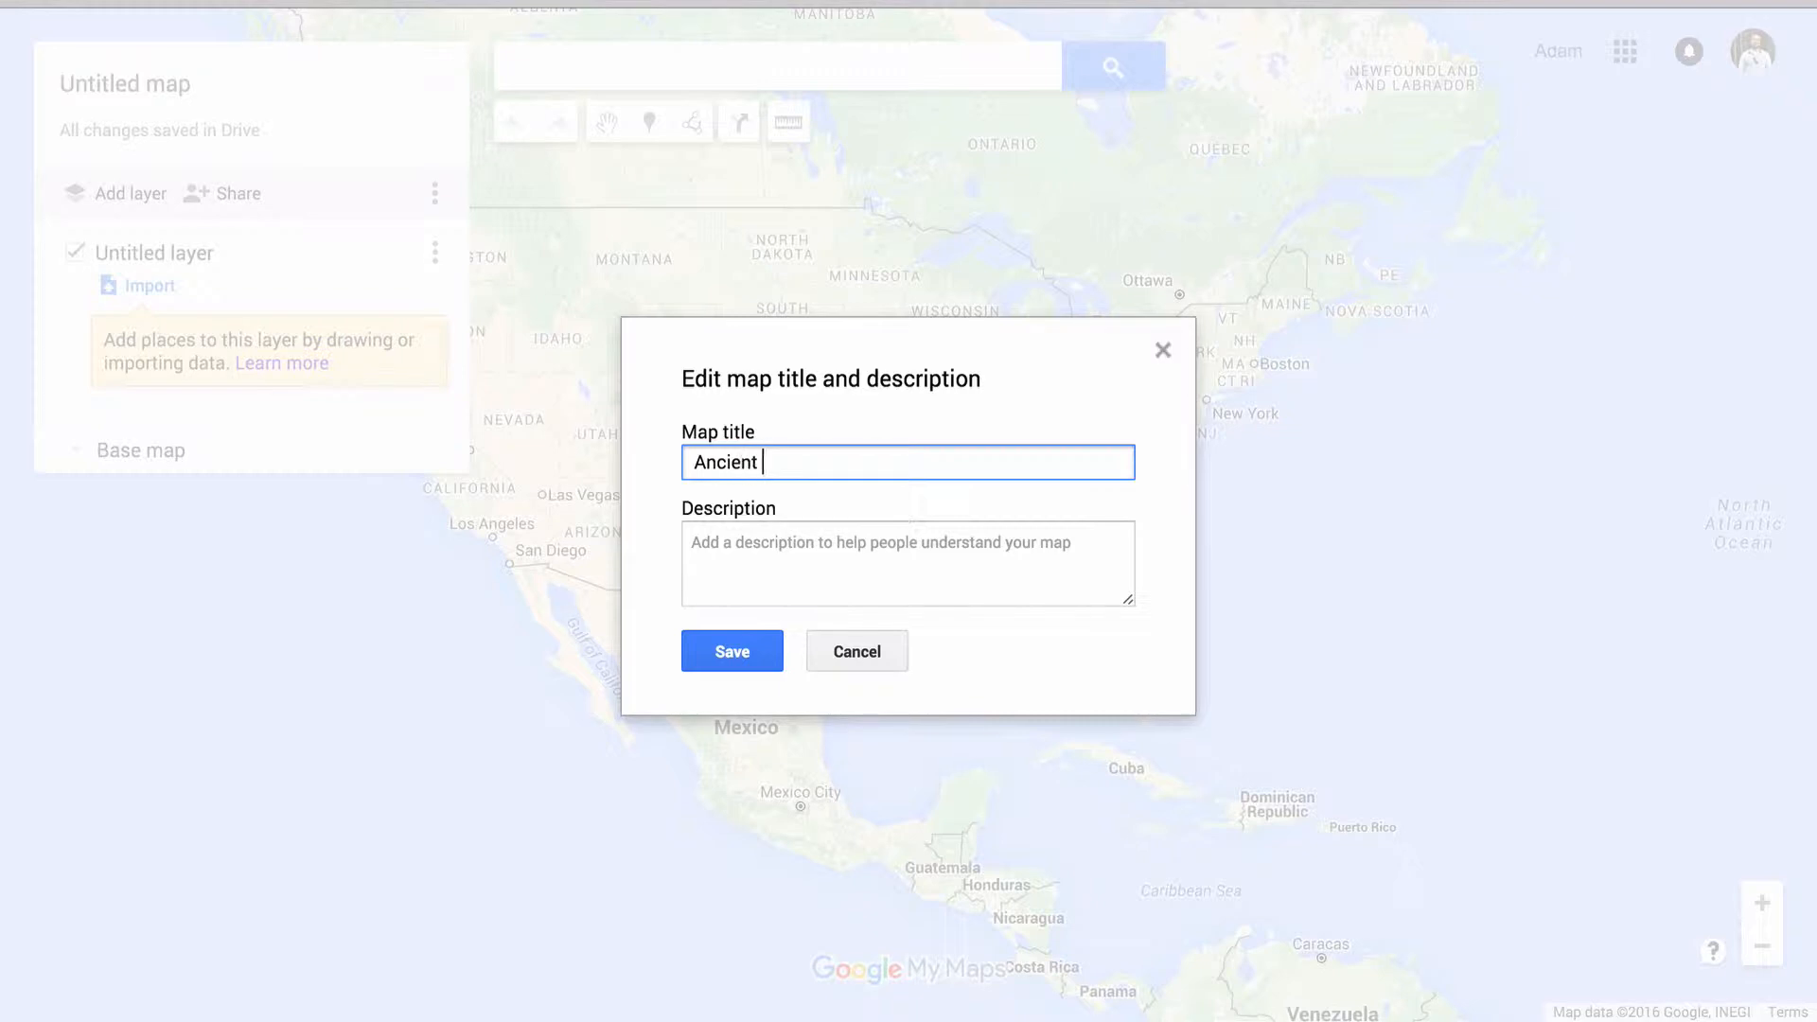
text(Rome)
click(732, 649)
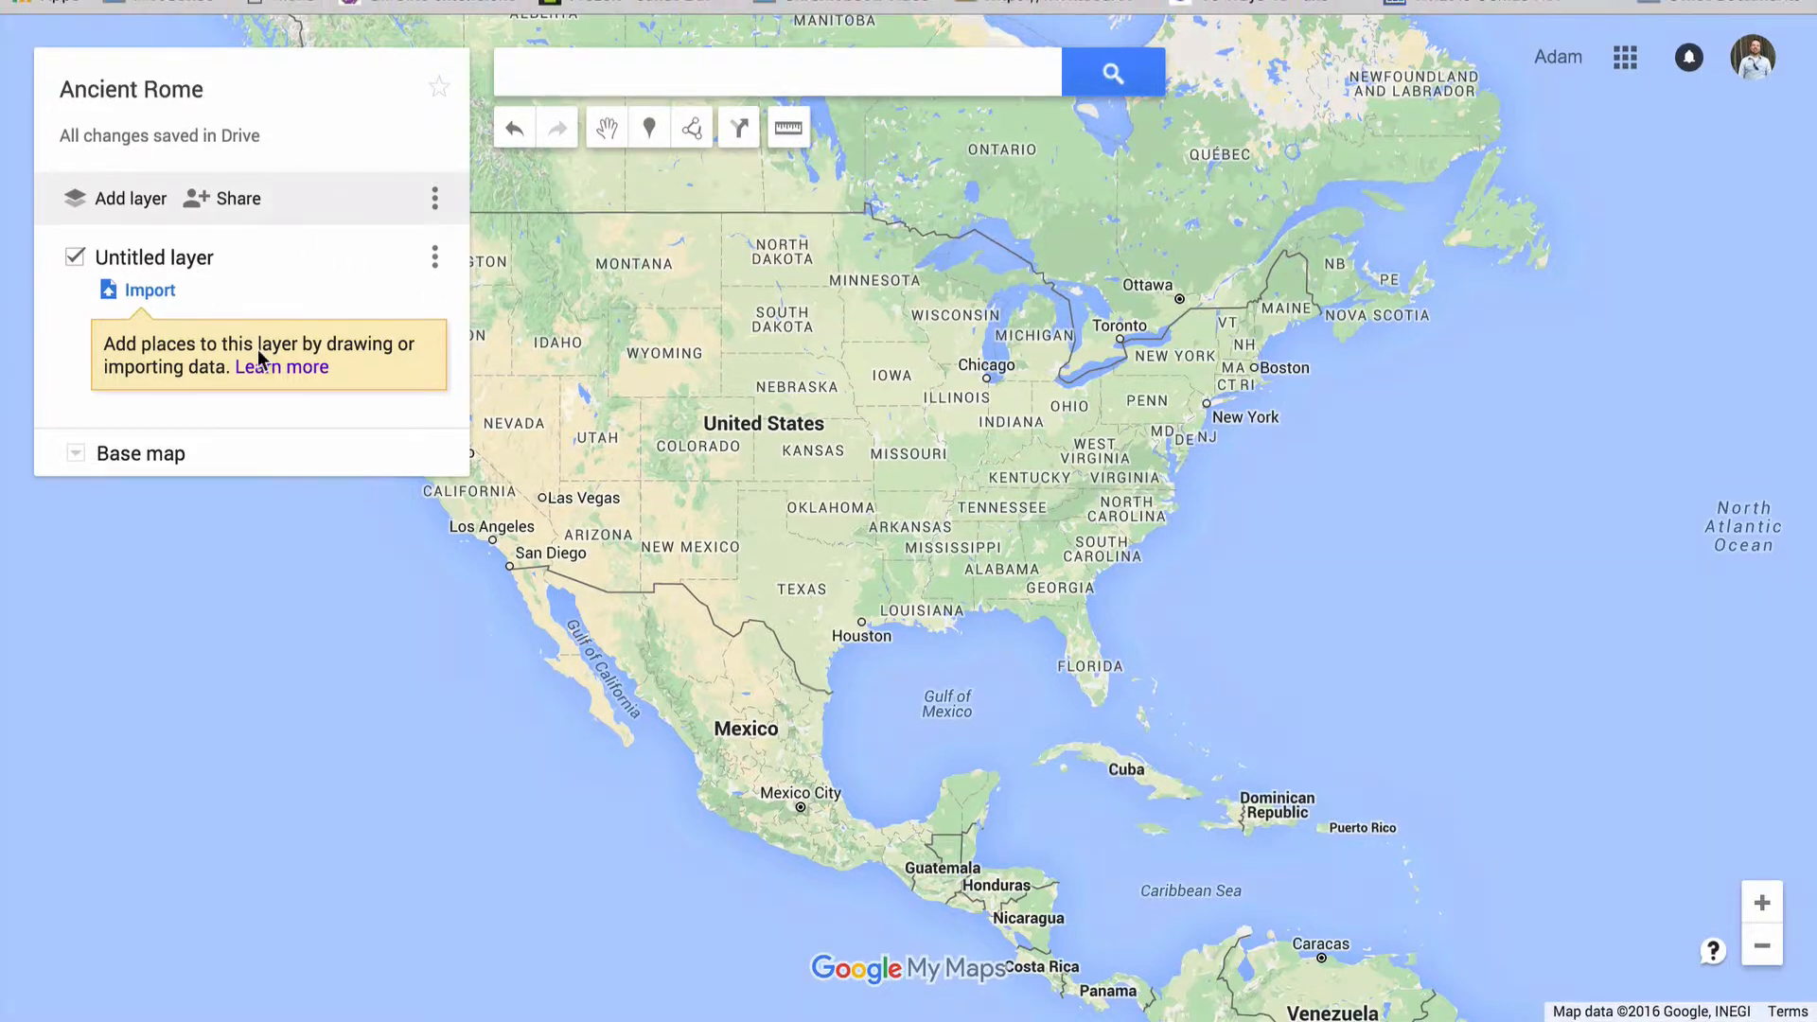
click(76, 461)
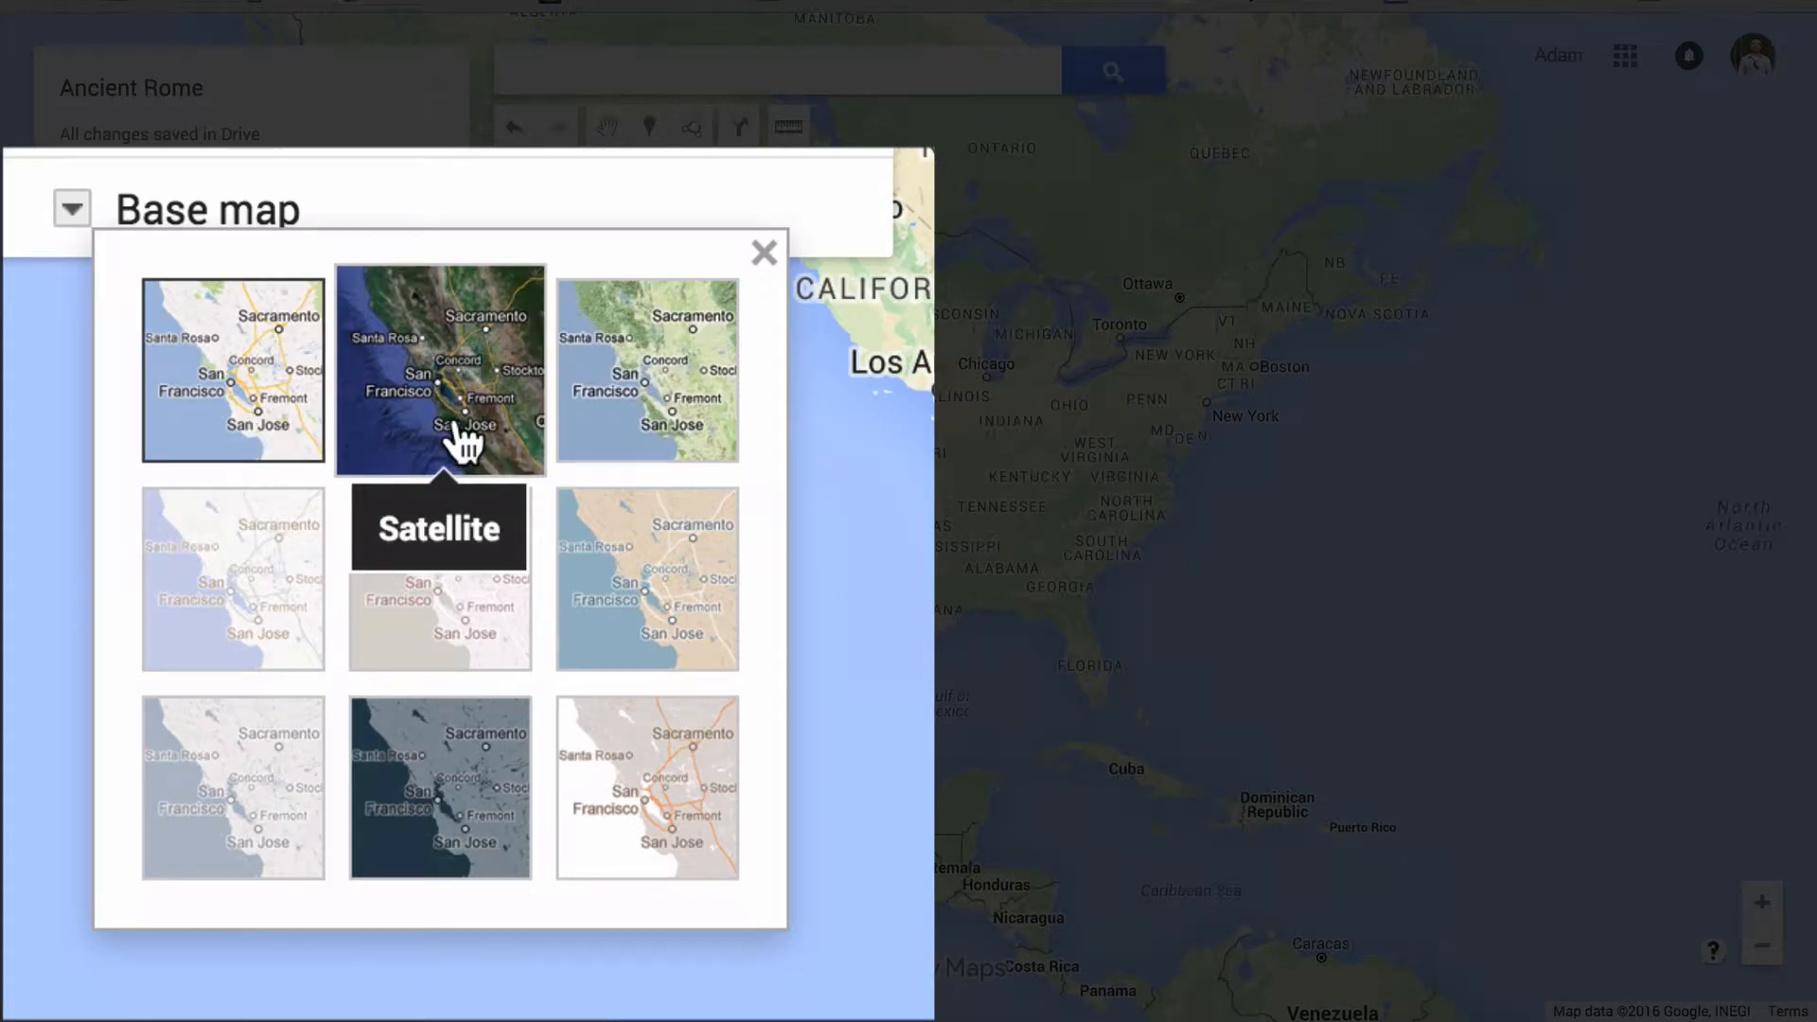
click(487, 445)
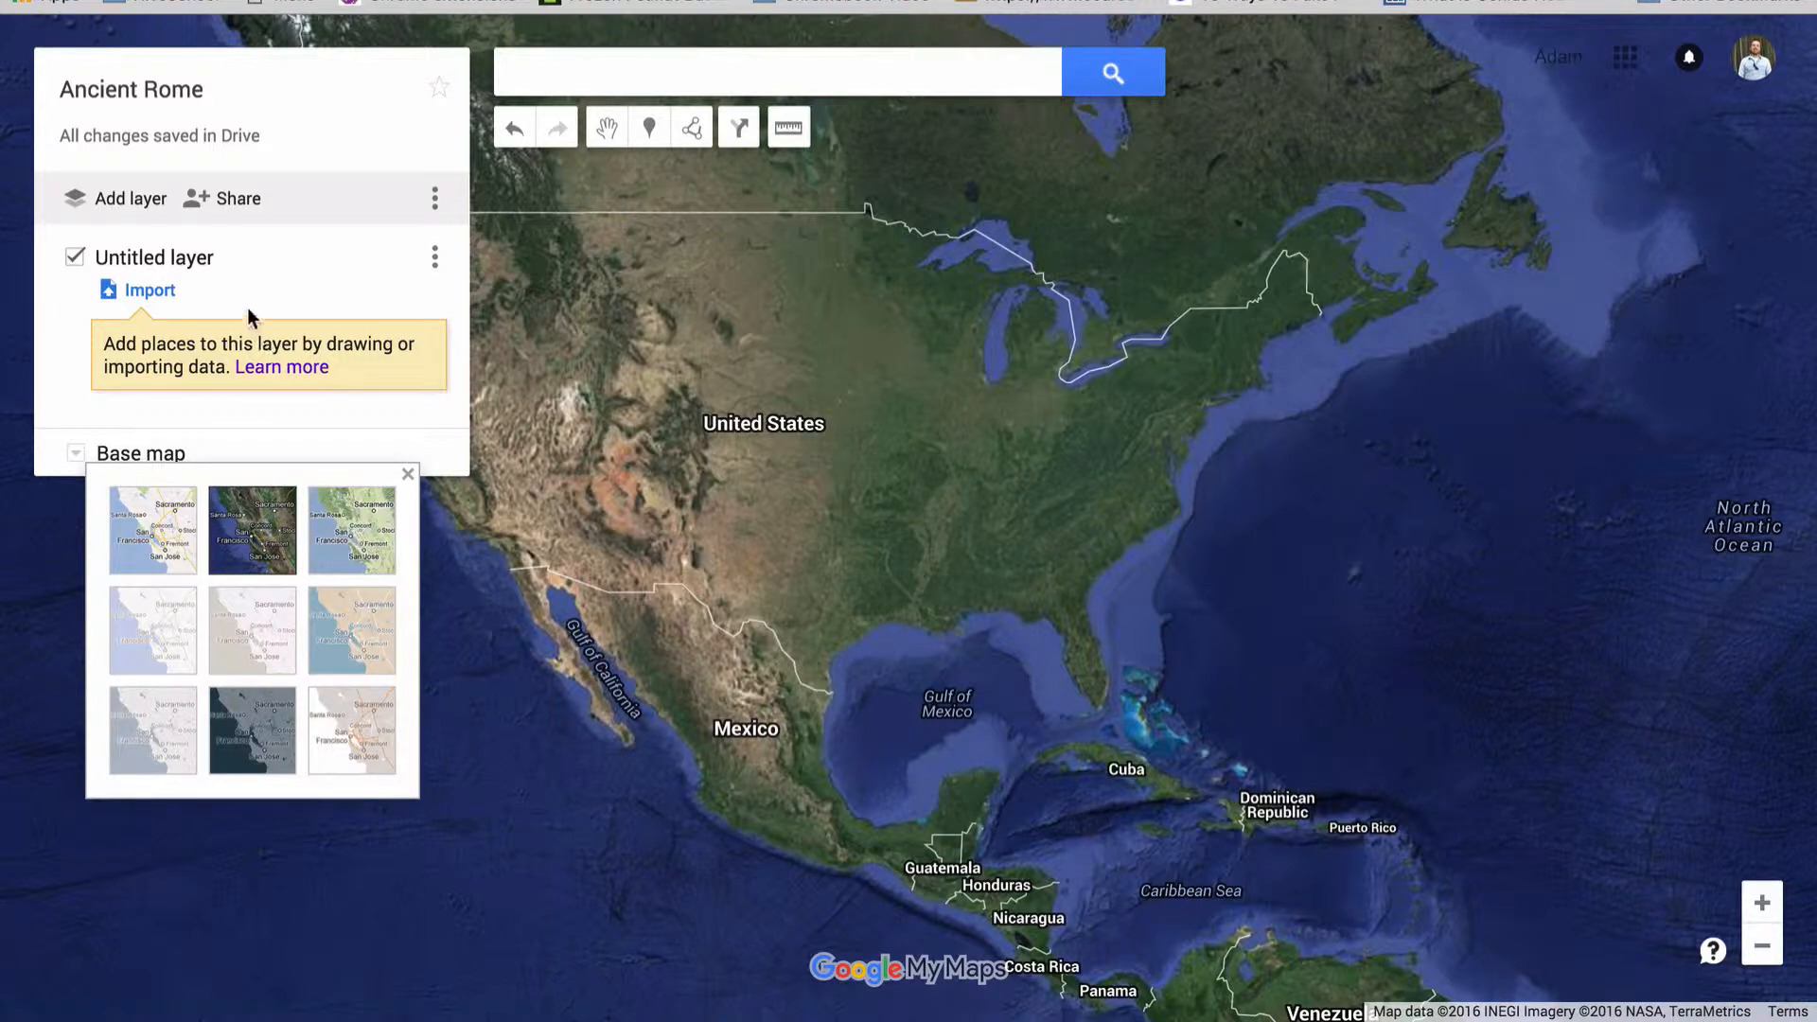
Rename the untitled layer as Places of Interest
click(175, 258)
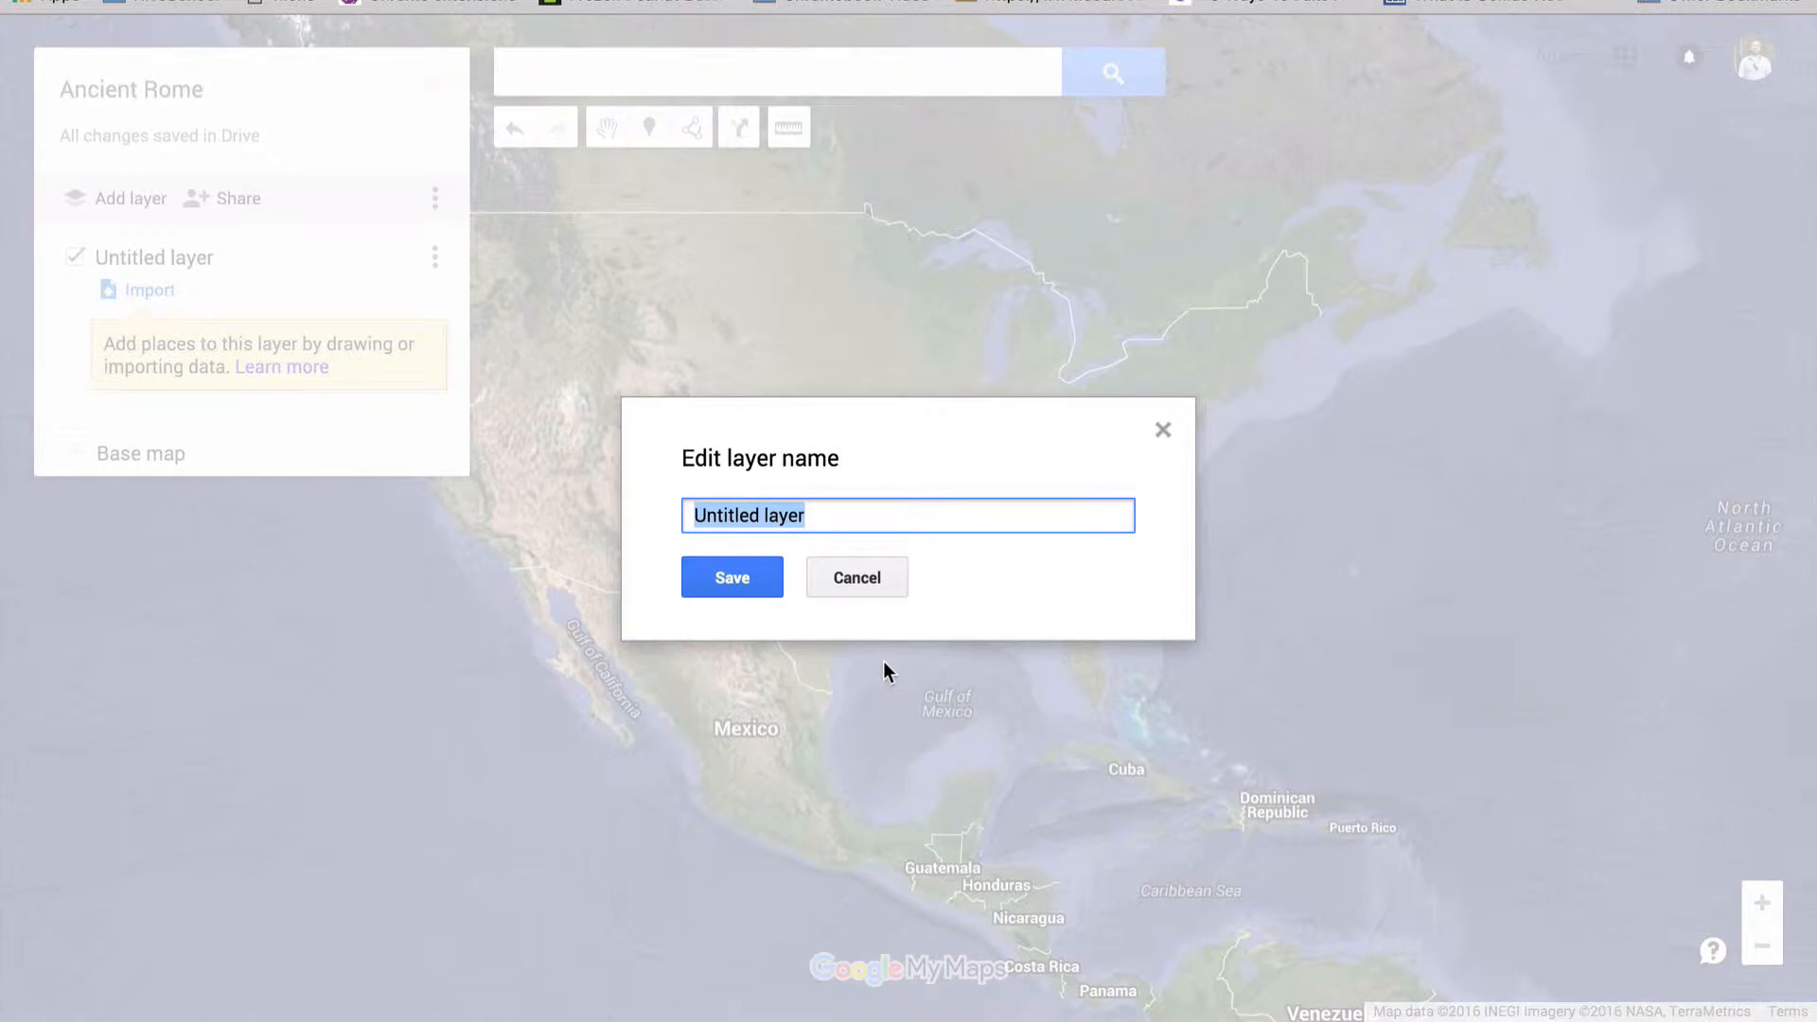
text(Pl)
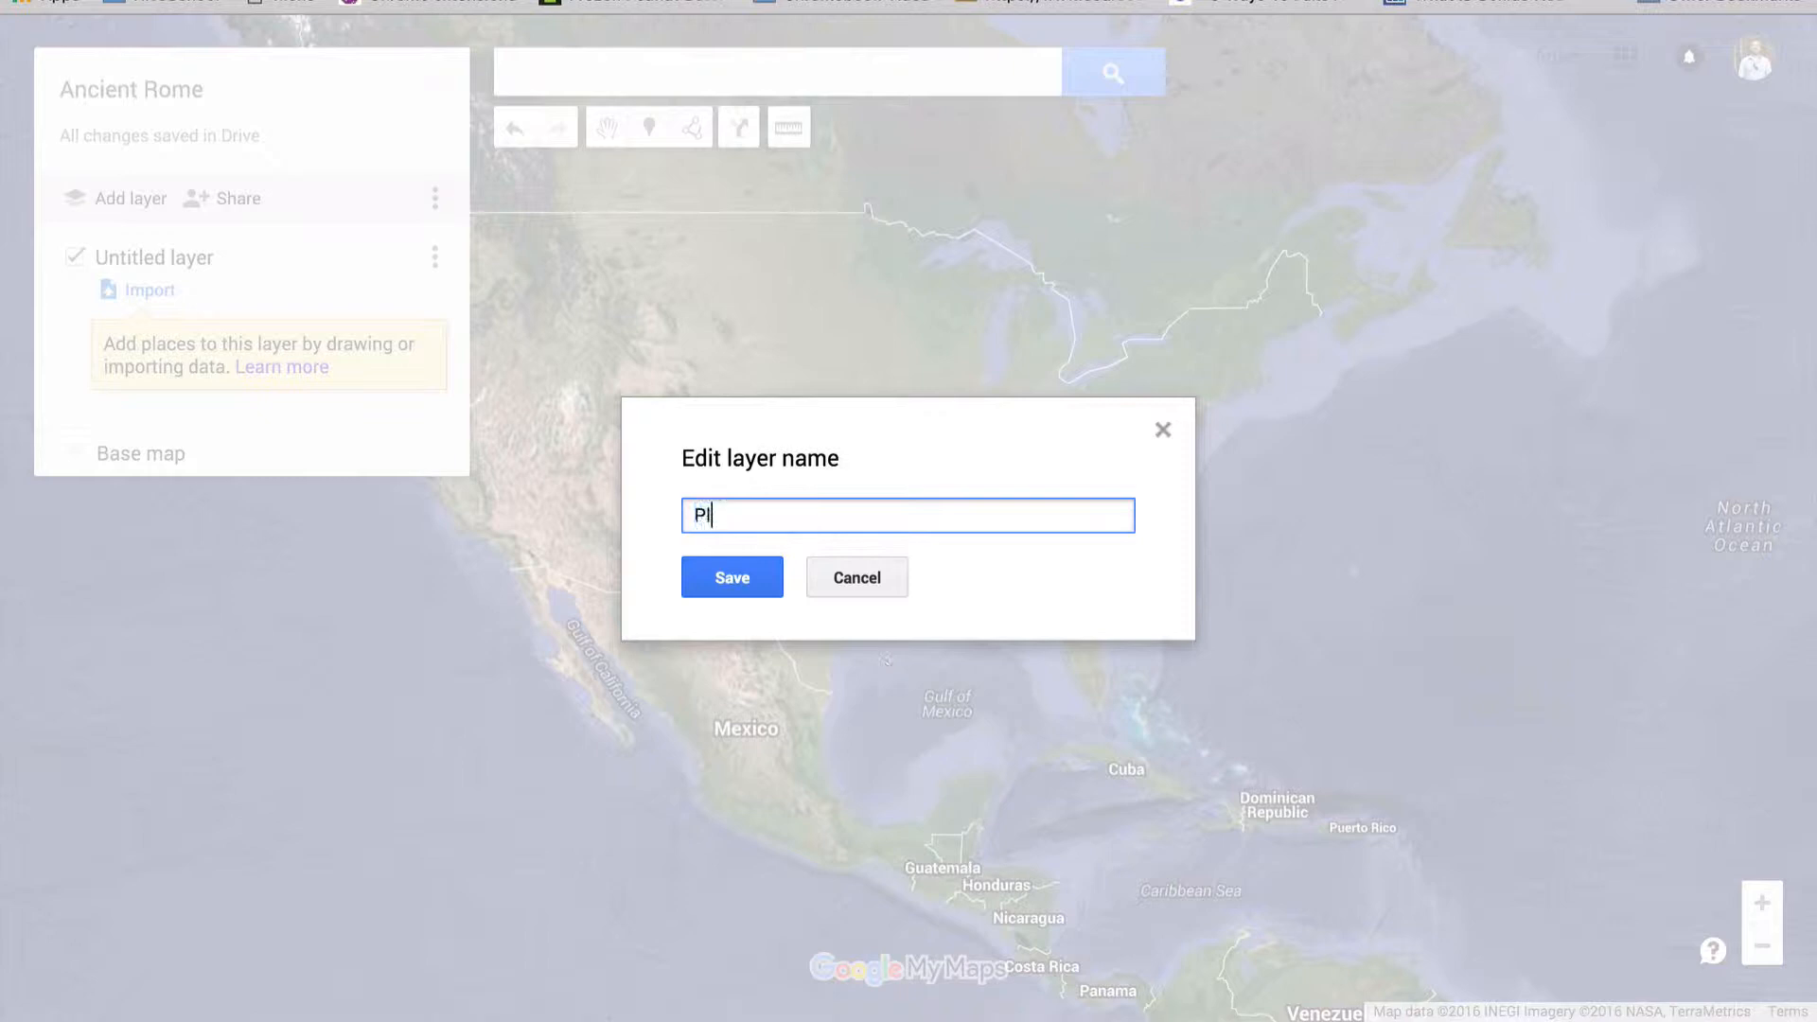
text(aces of Interest)
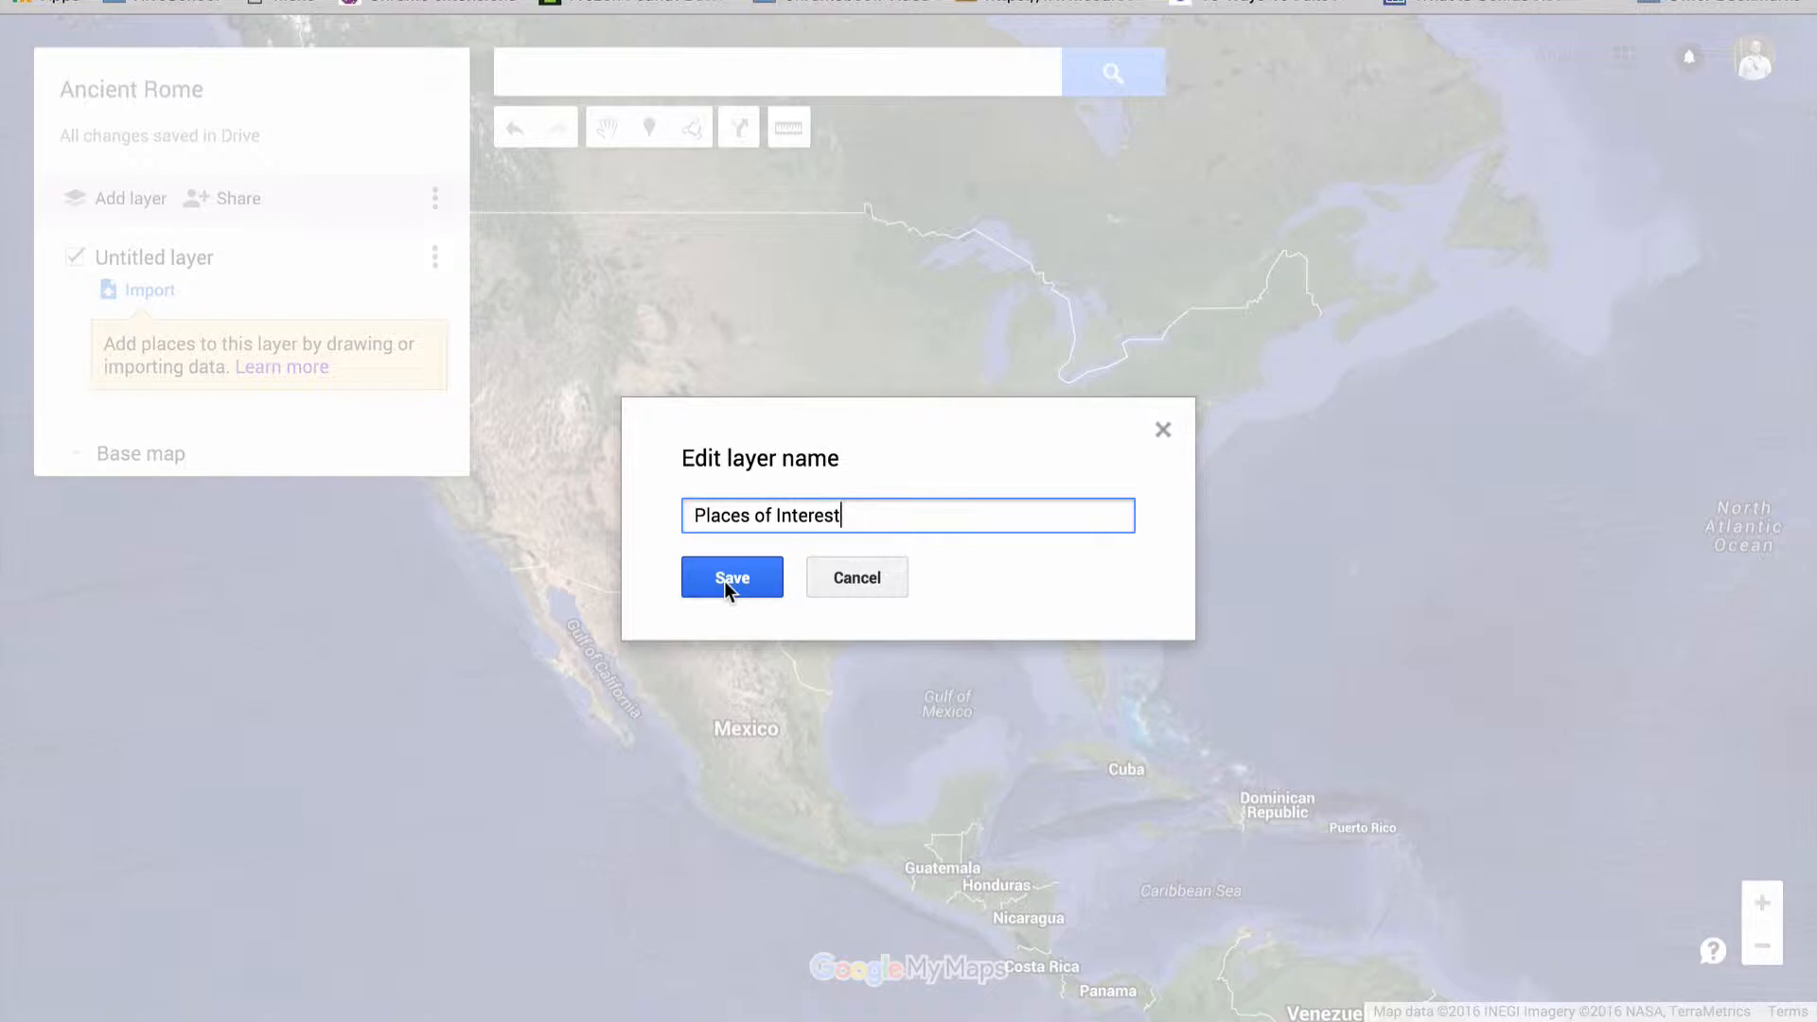
click(724, 581)
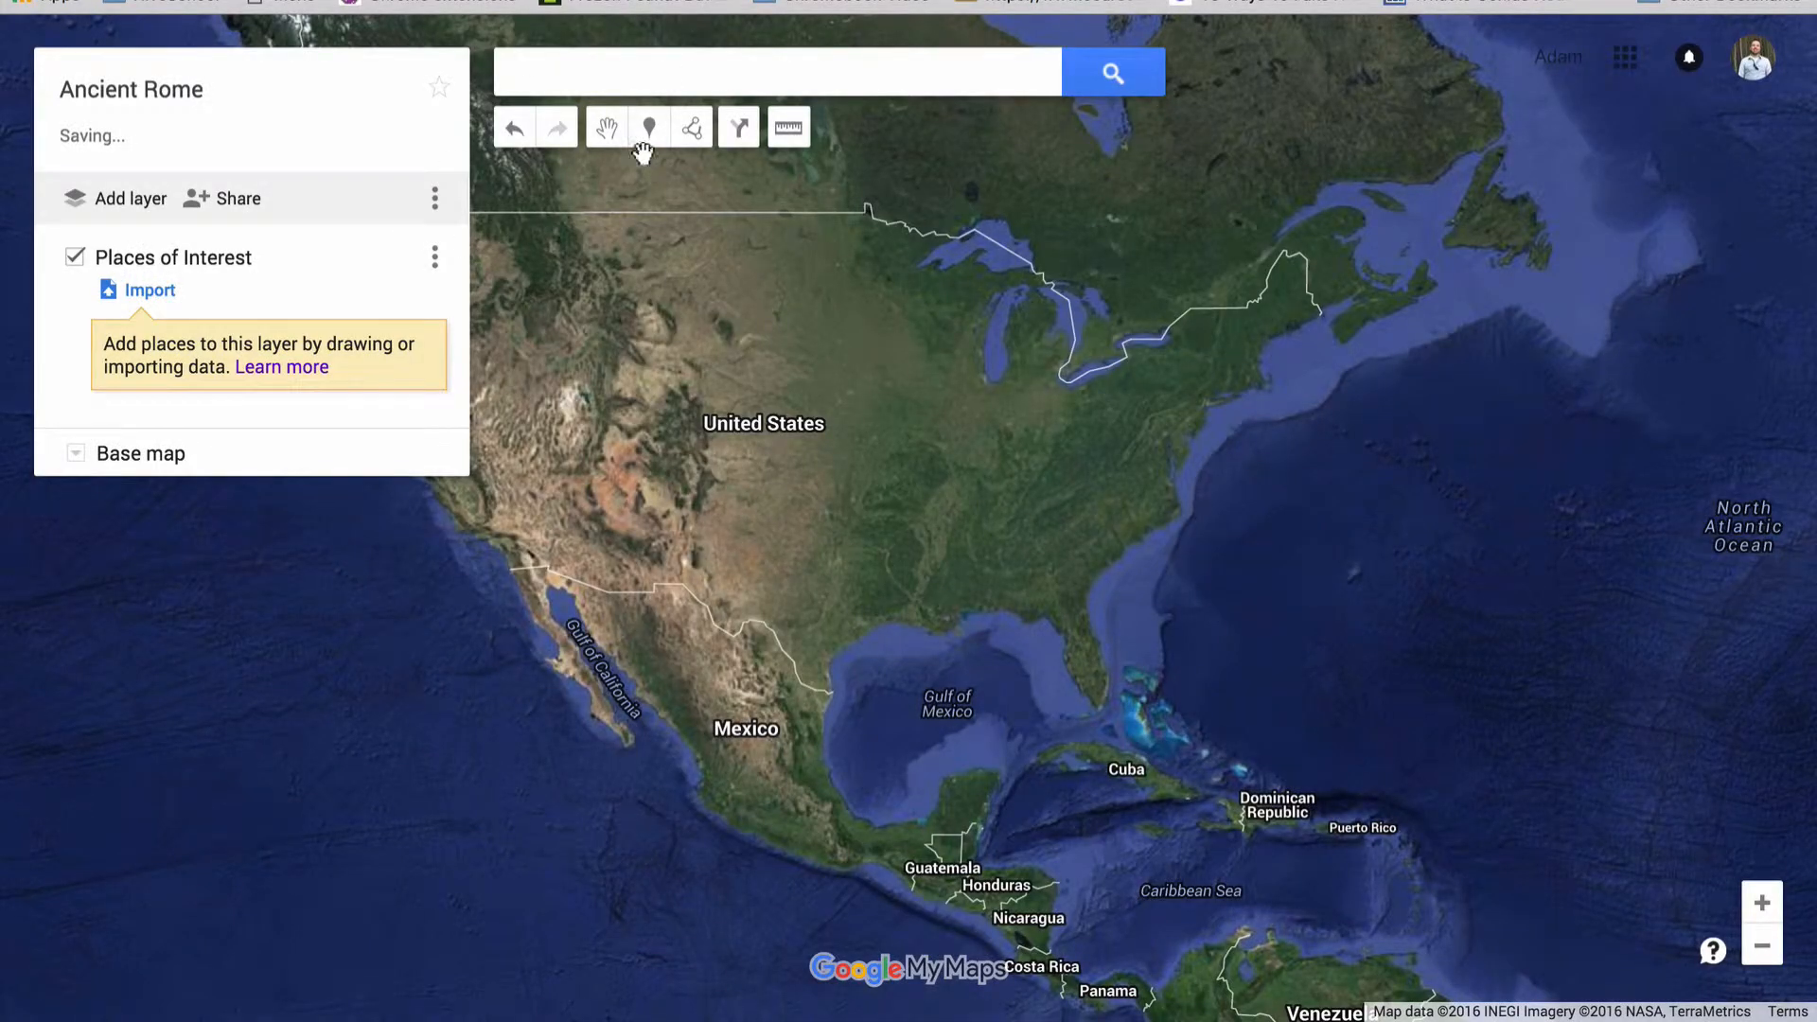
Search the map for Rome, Italy and go to the matching city
click(716, 78)
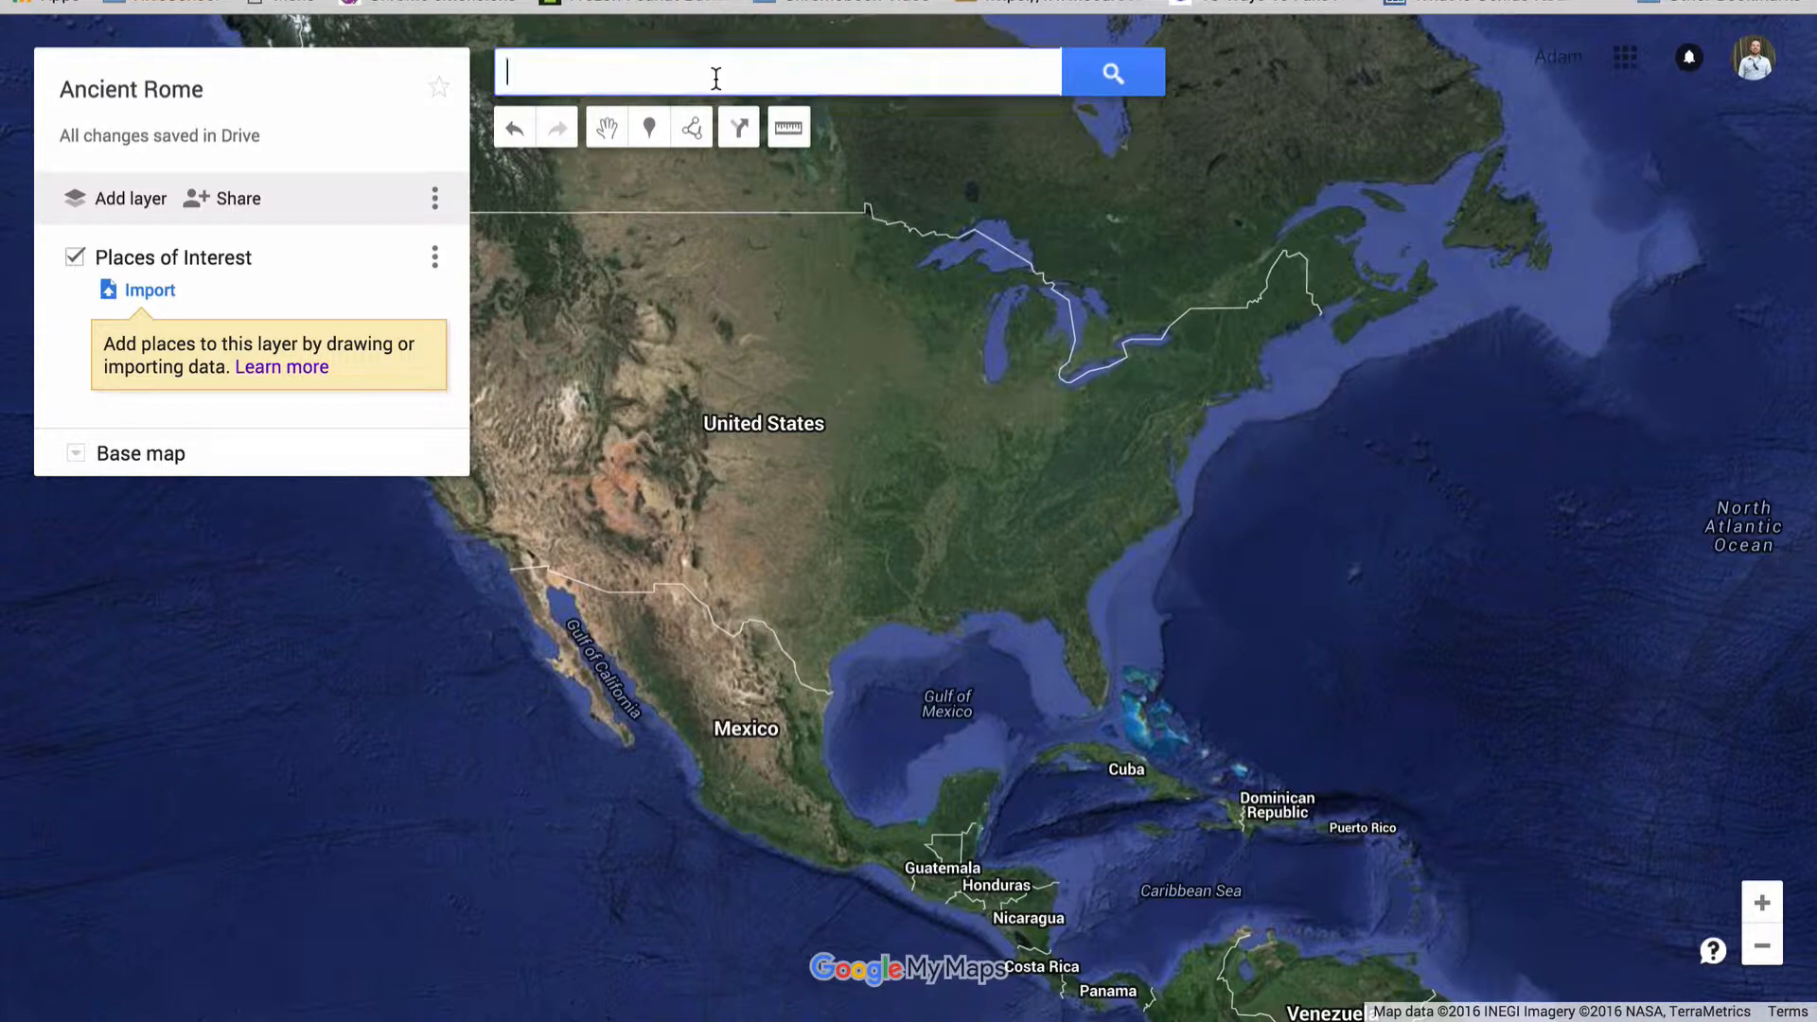
text(rome)
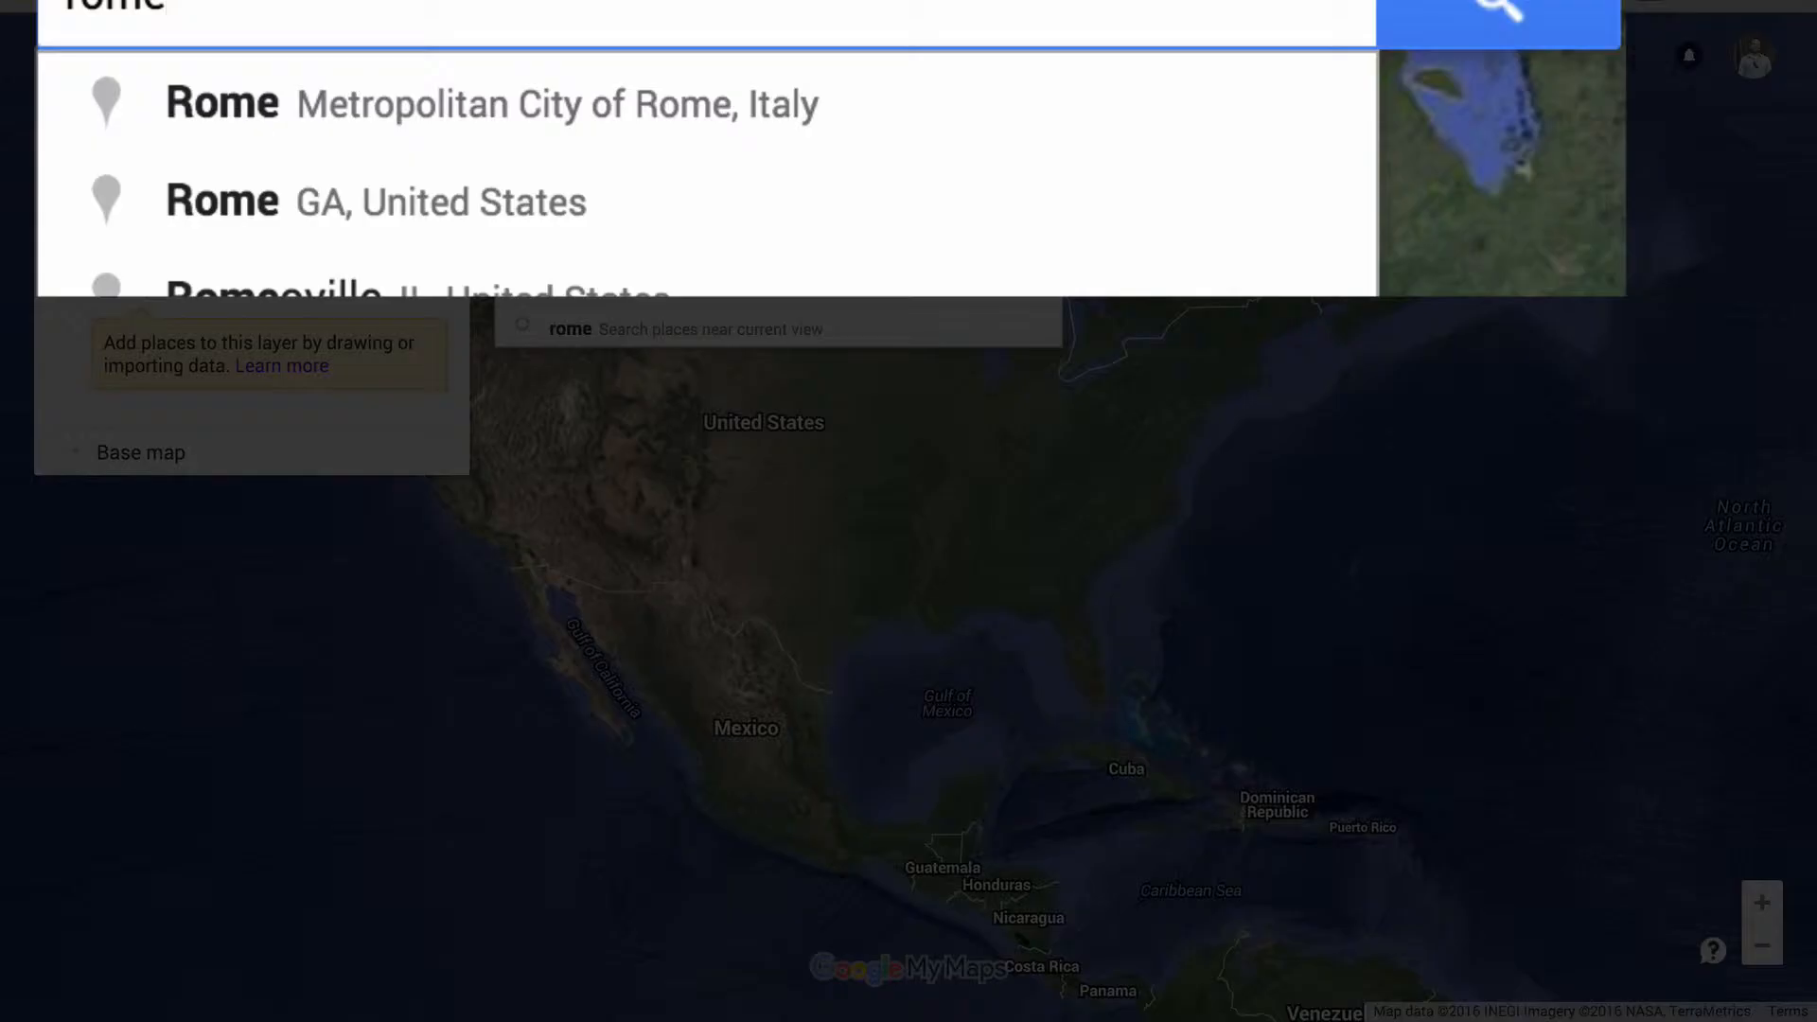
text(, it)
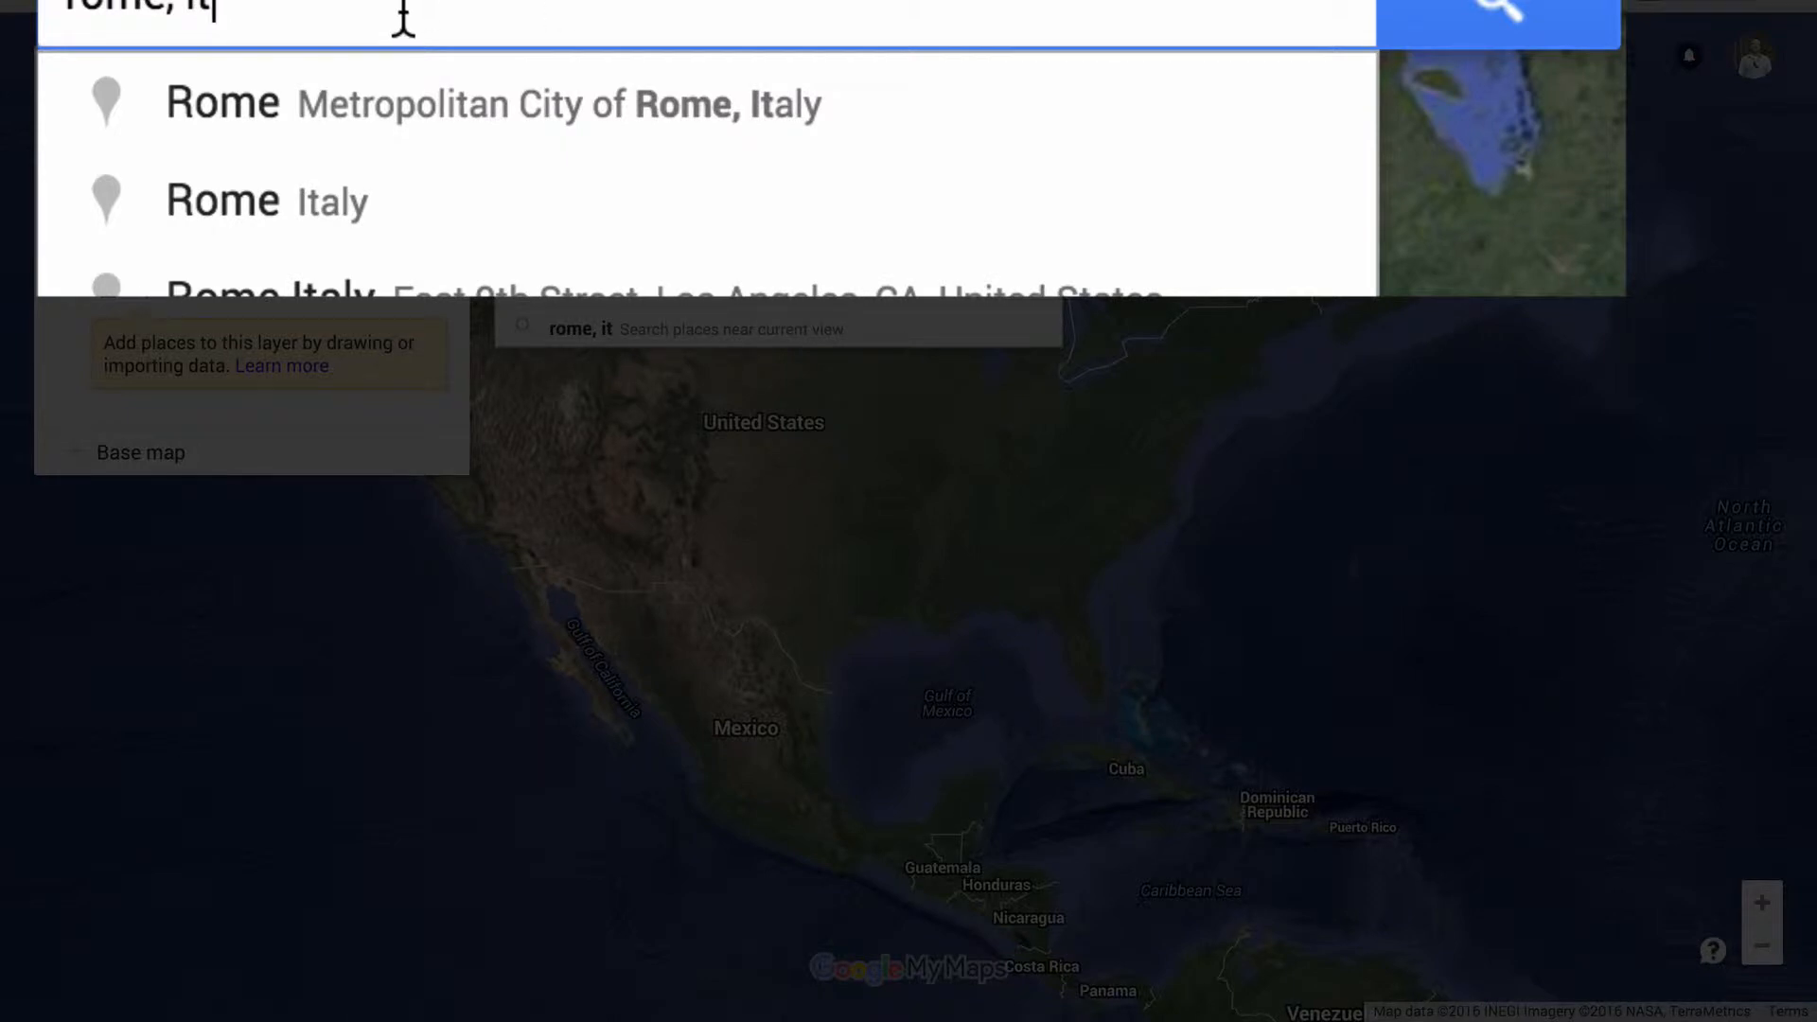
click(293, 205)
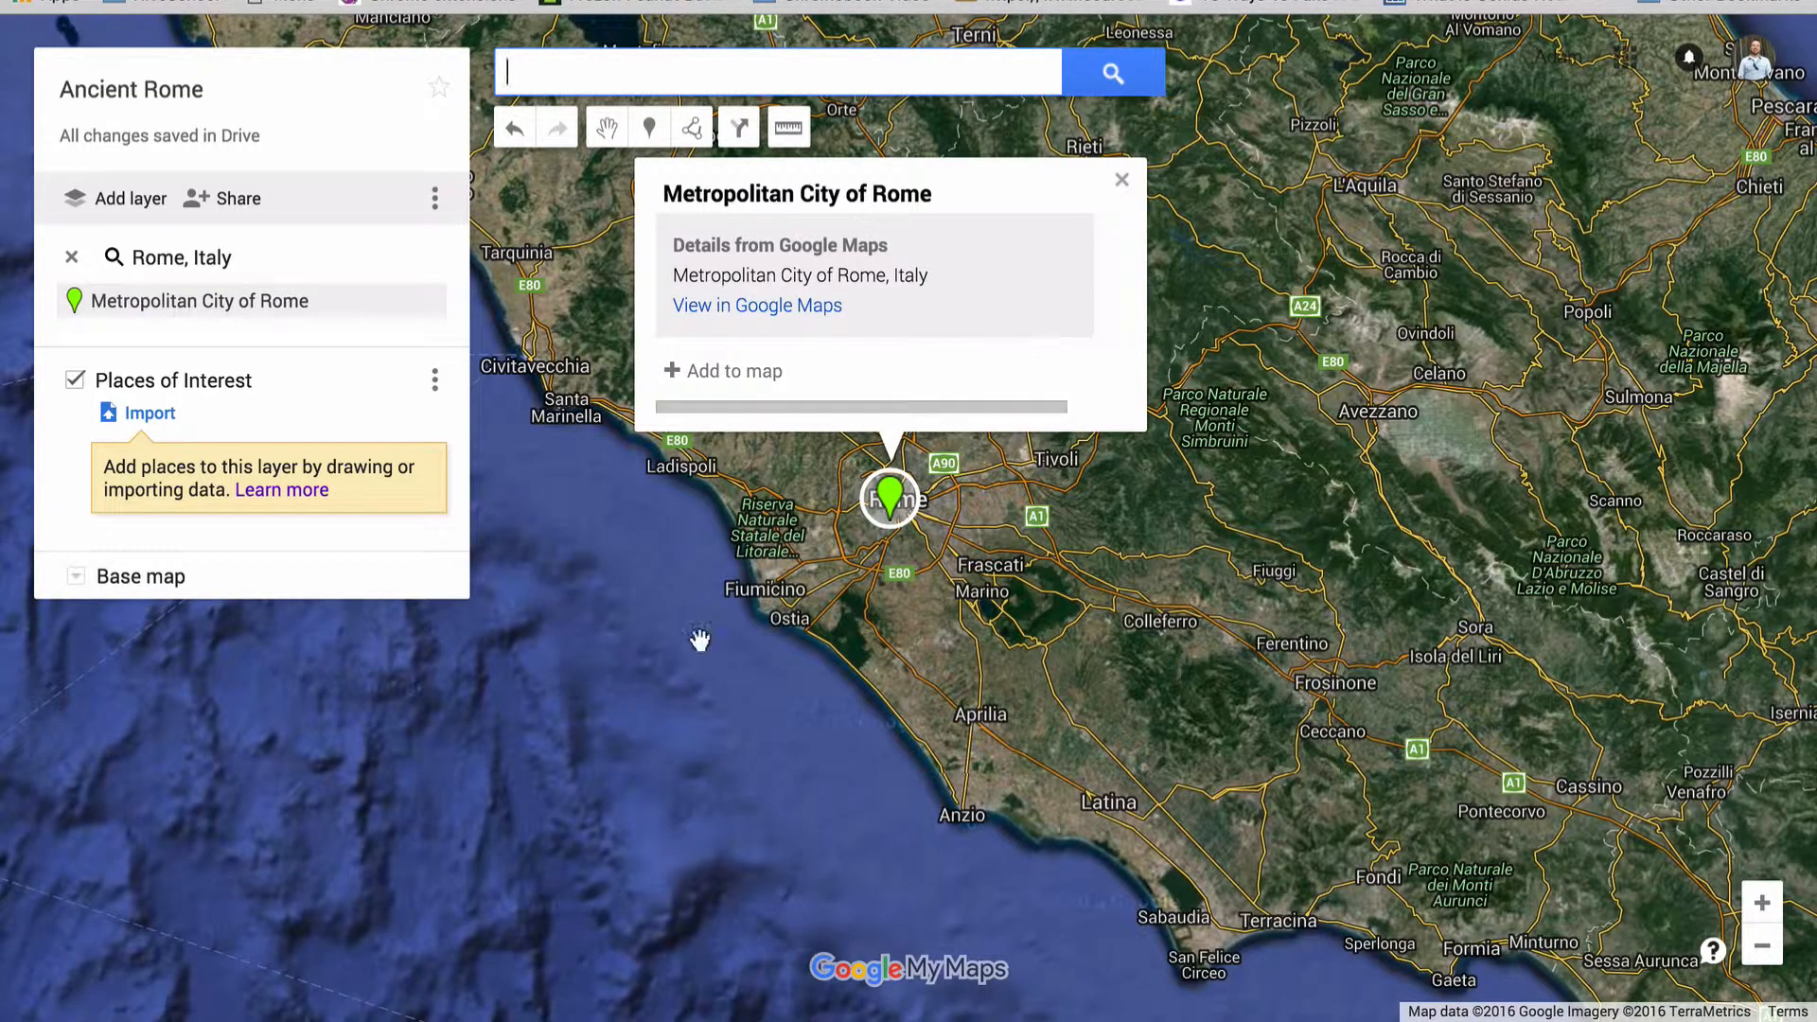
Add the Metropolitan City of Rome marker to the map and remove its Google Maps details
click(1070, 357)
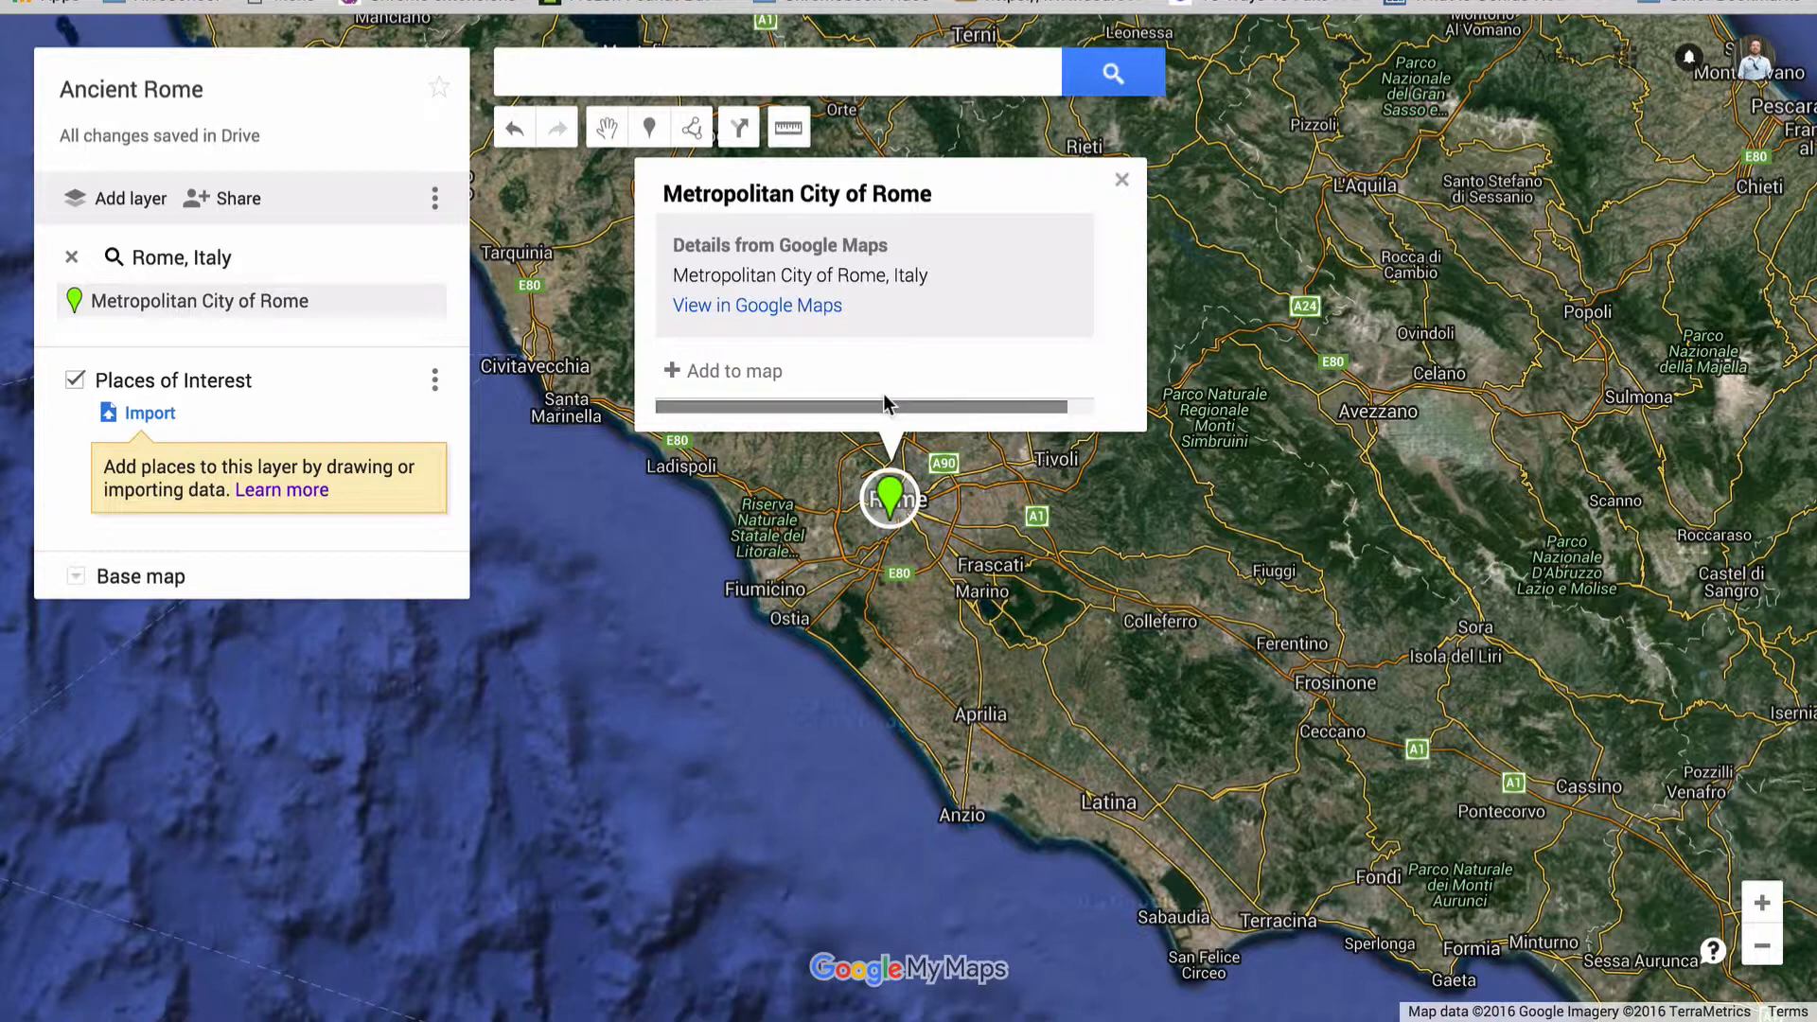
click(719, 369)
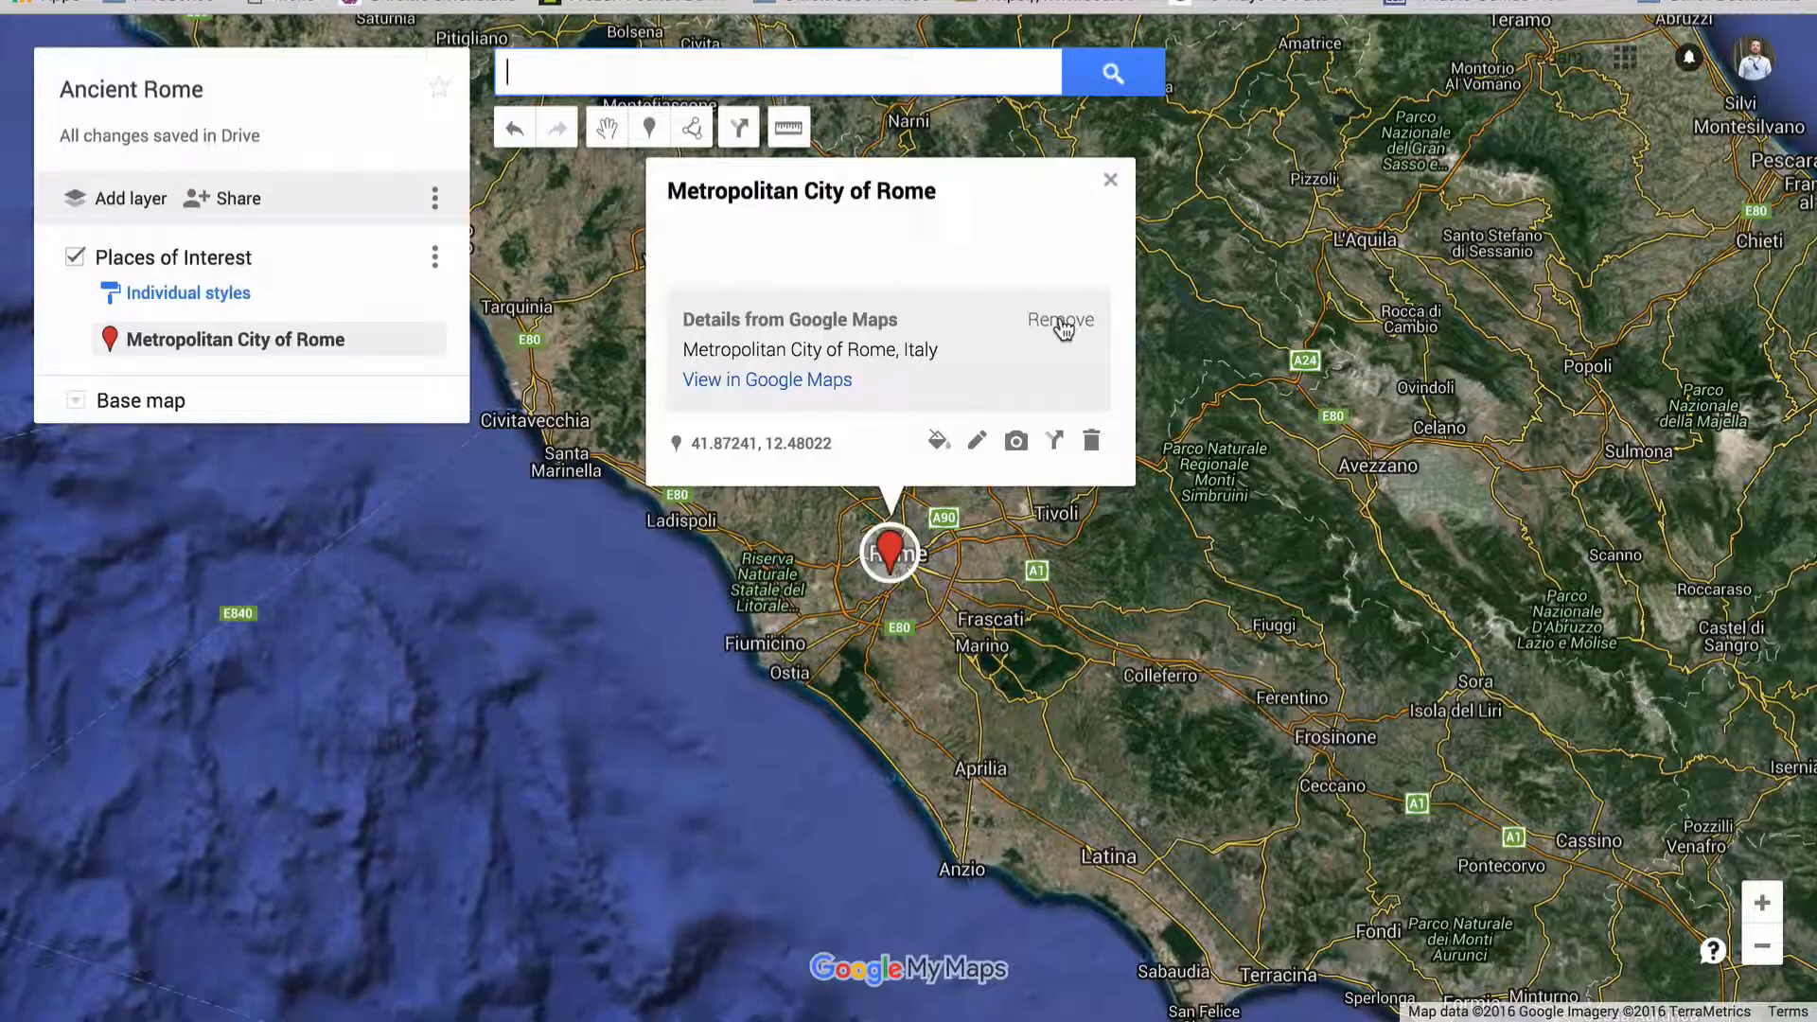
click(1060, 318)
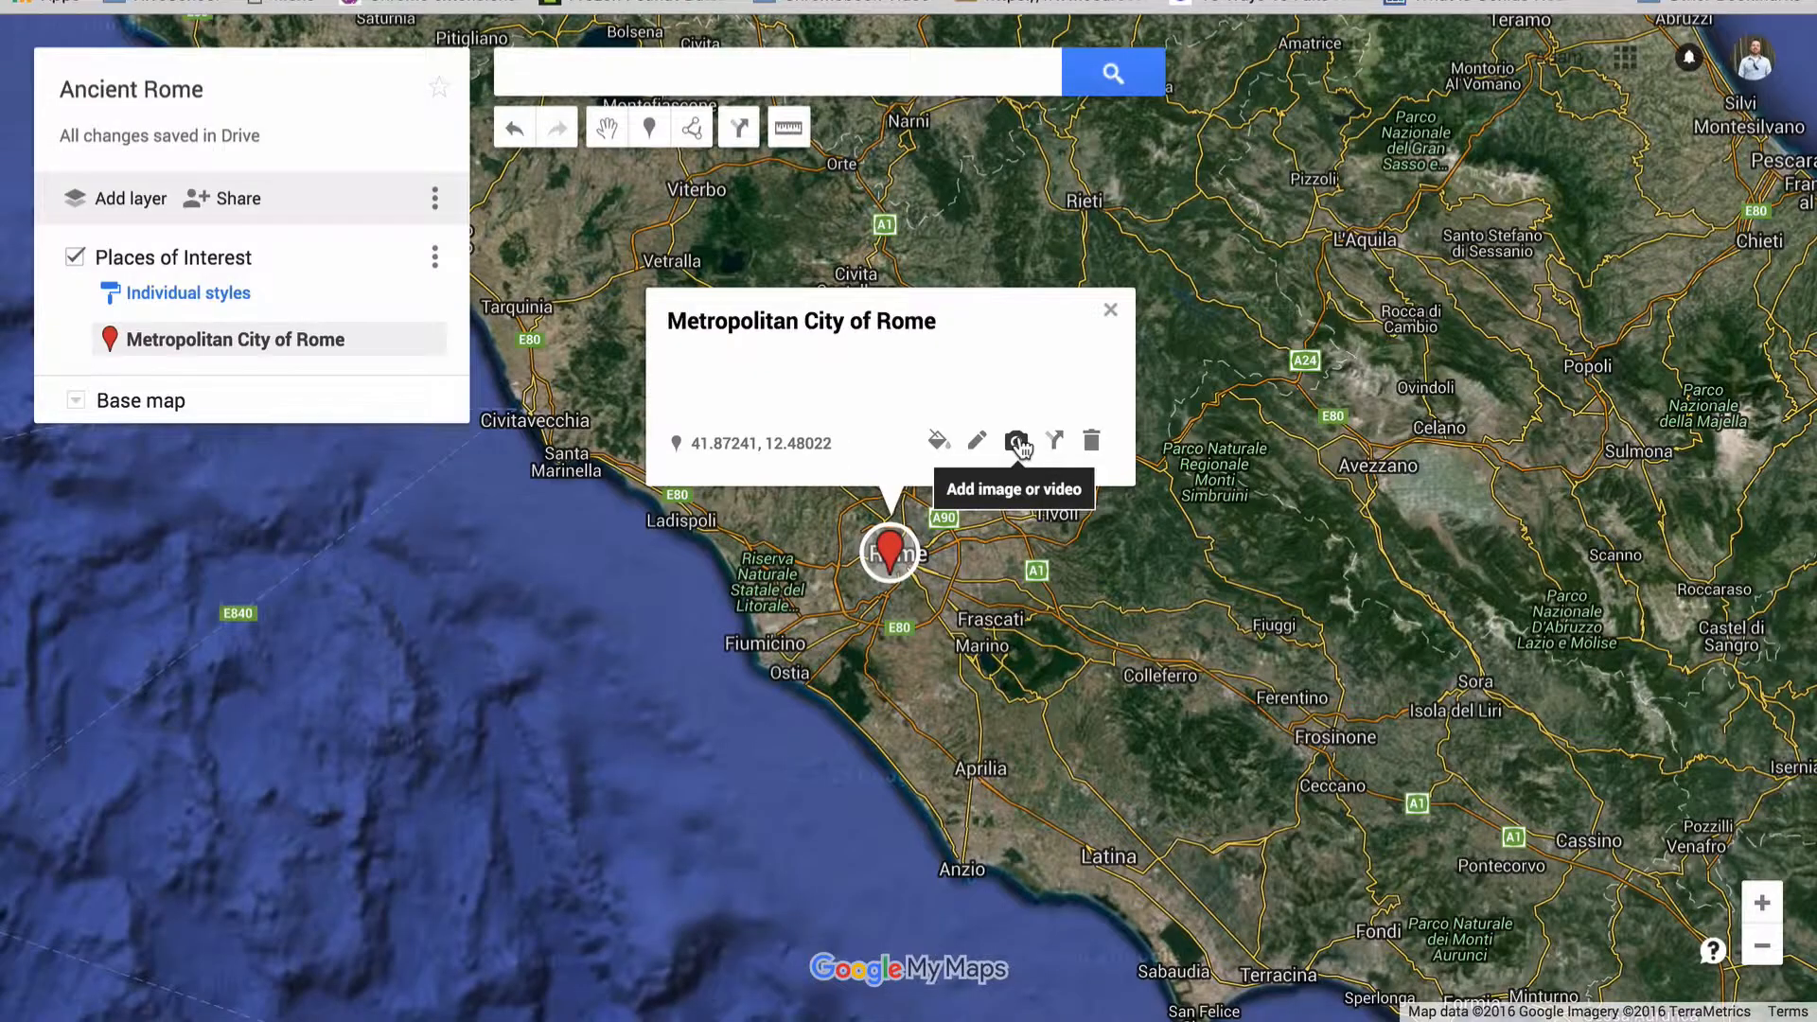
Search YouTube for "chariot races in ancient rome" to find a video for the Rome marker
click(1017, 441)
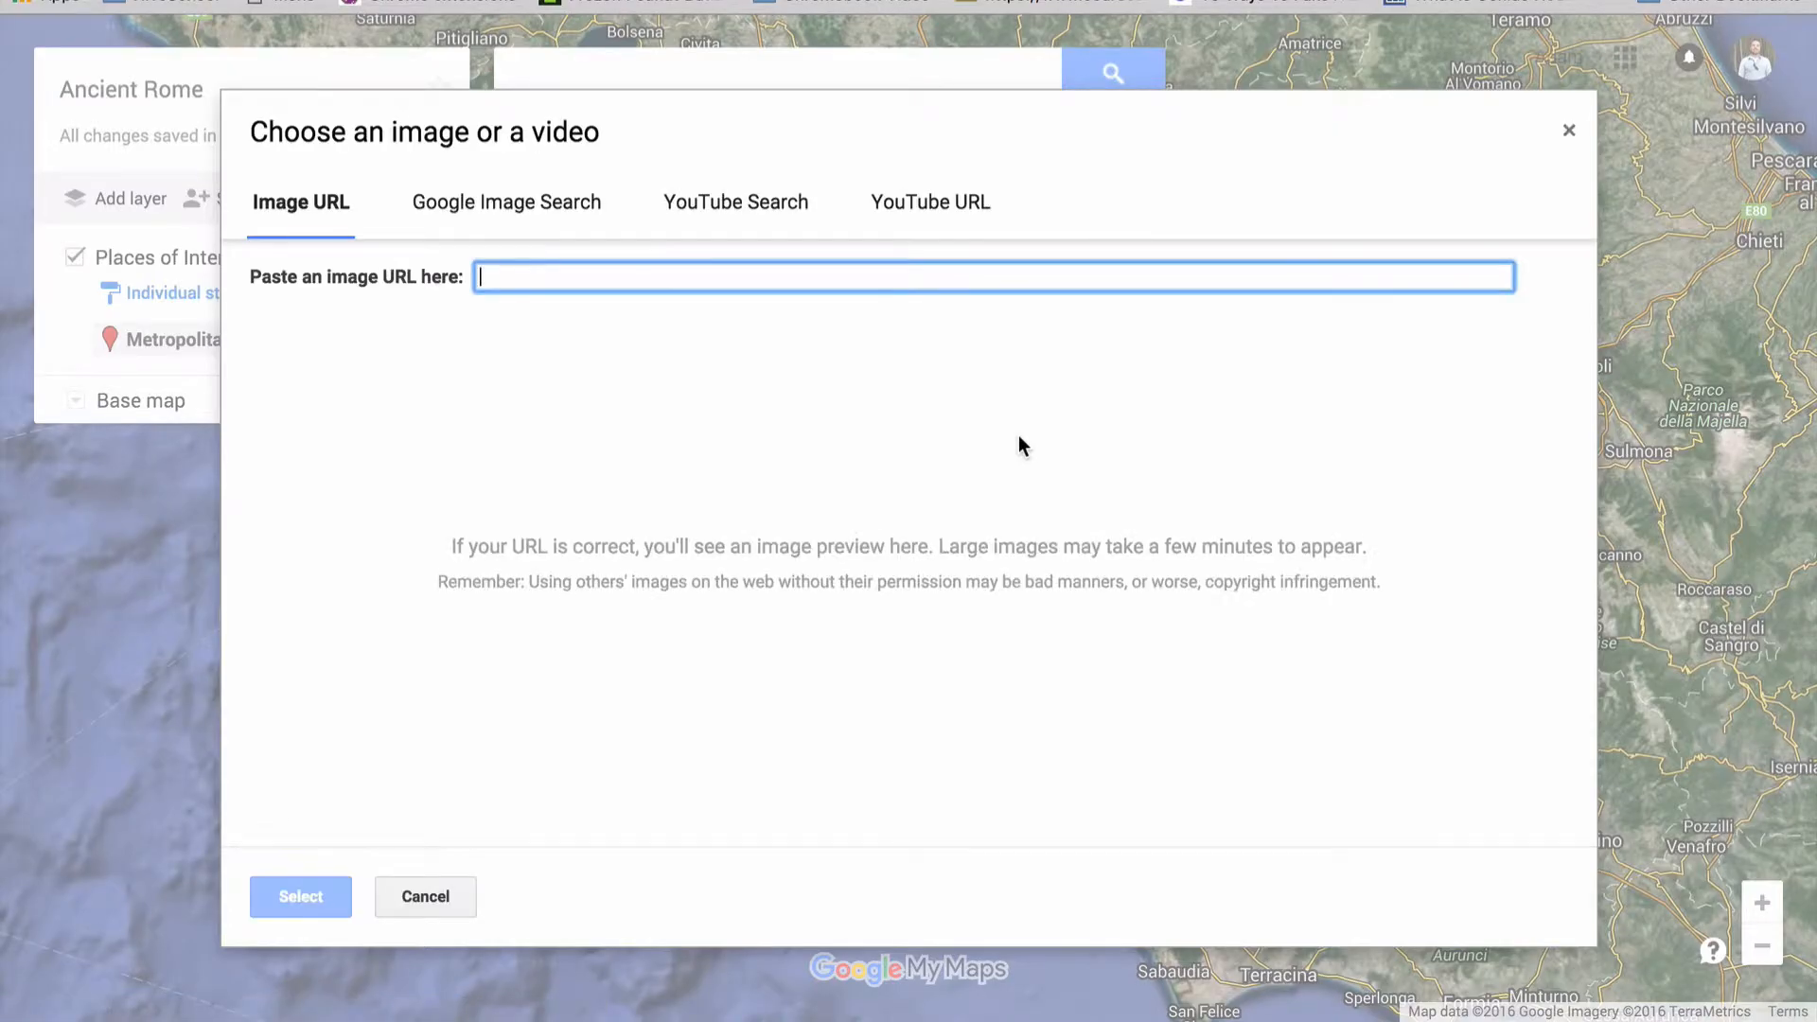
click(736, 216)
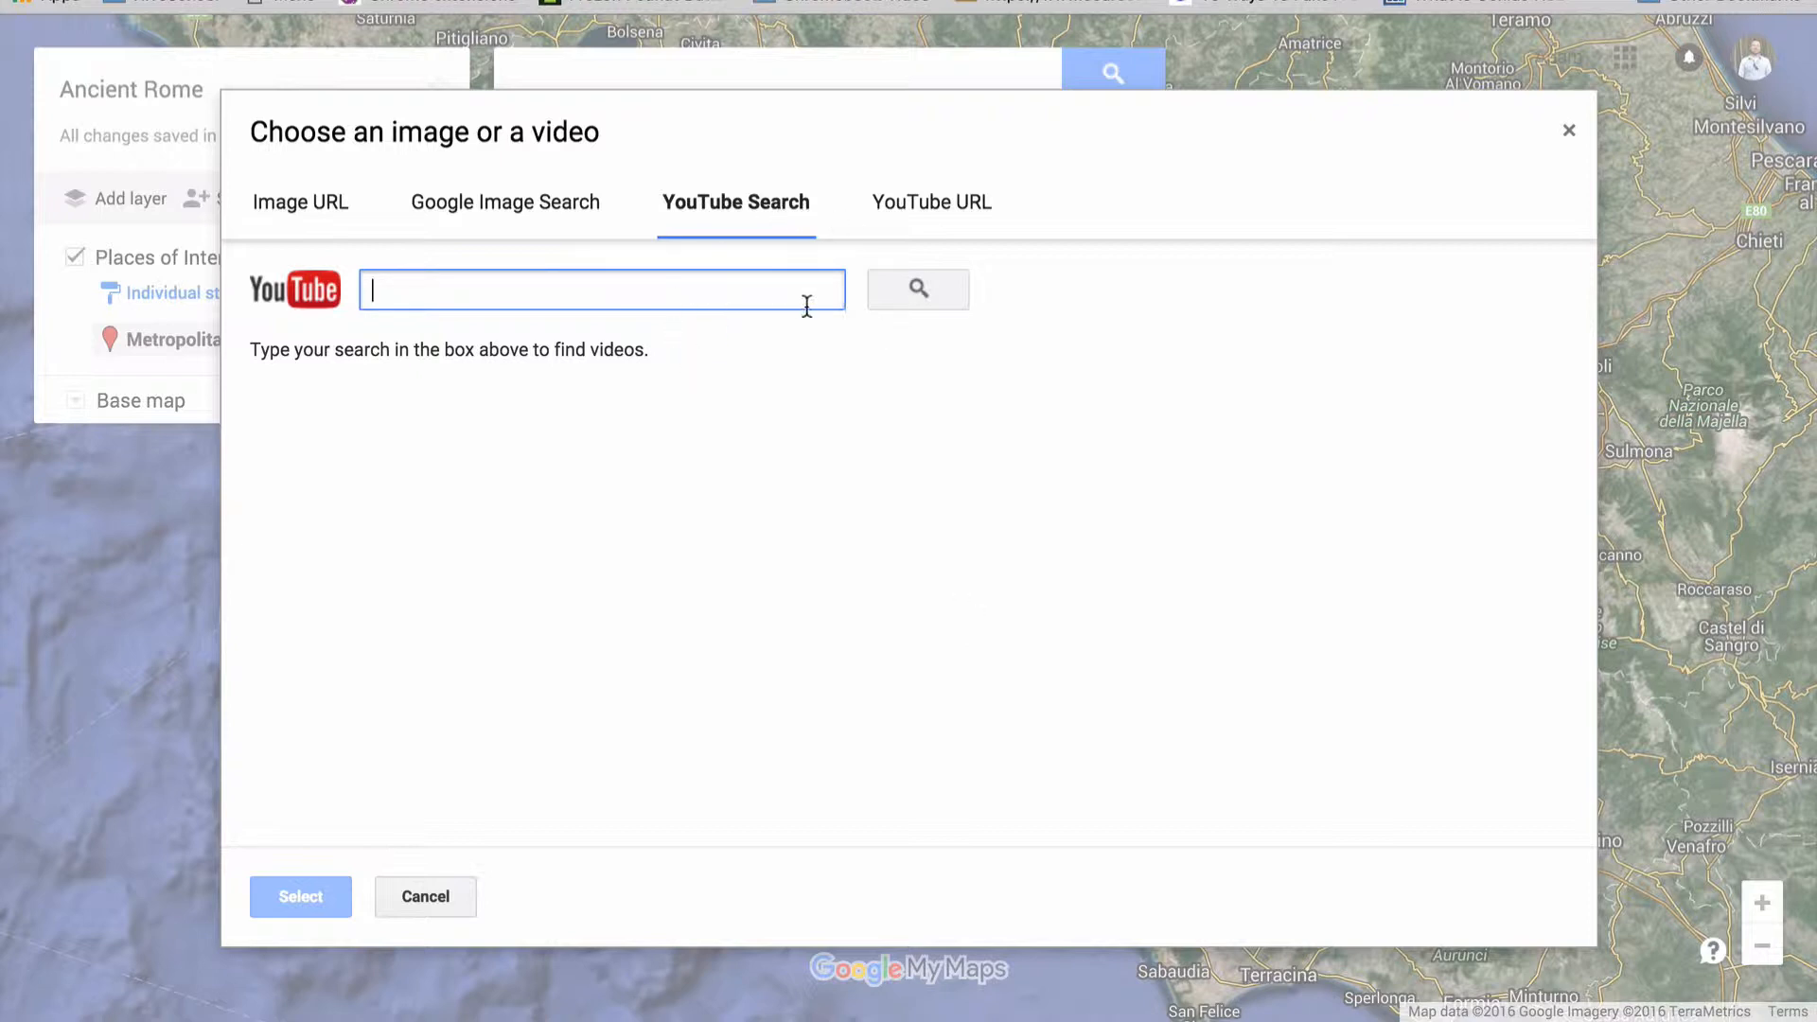
click(937, 227)
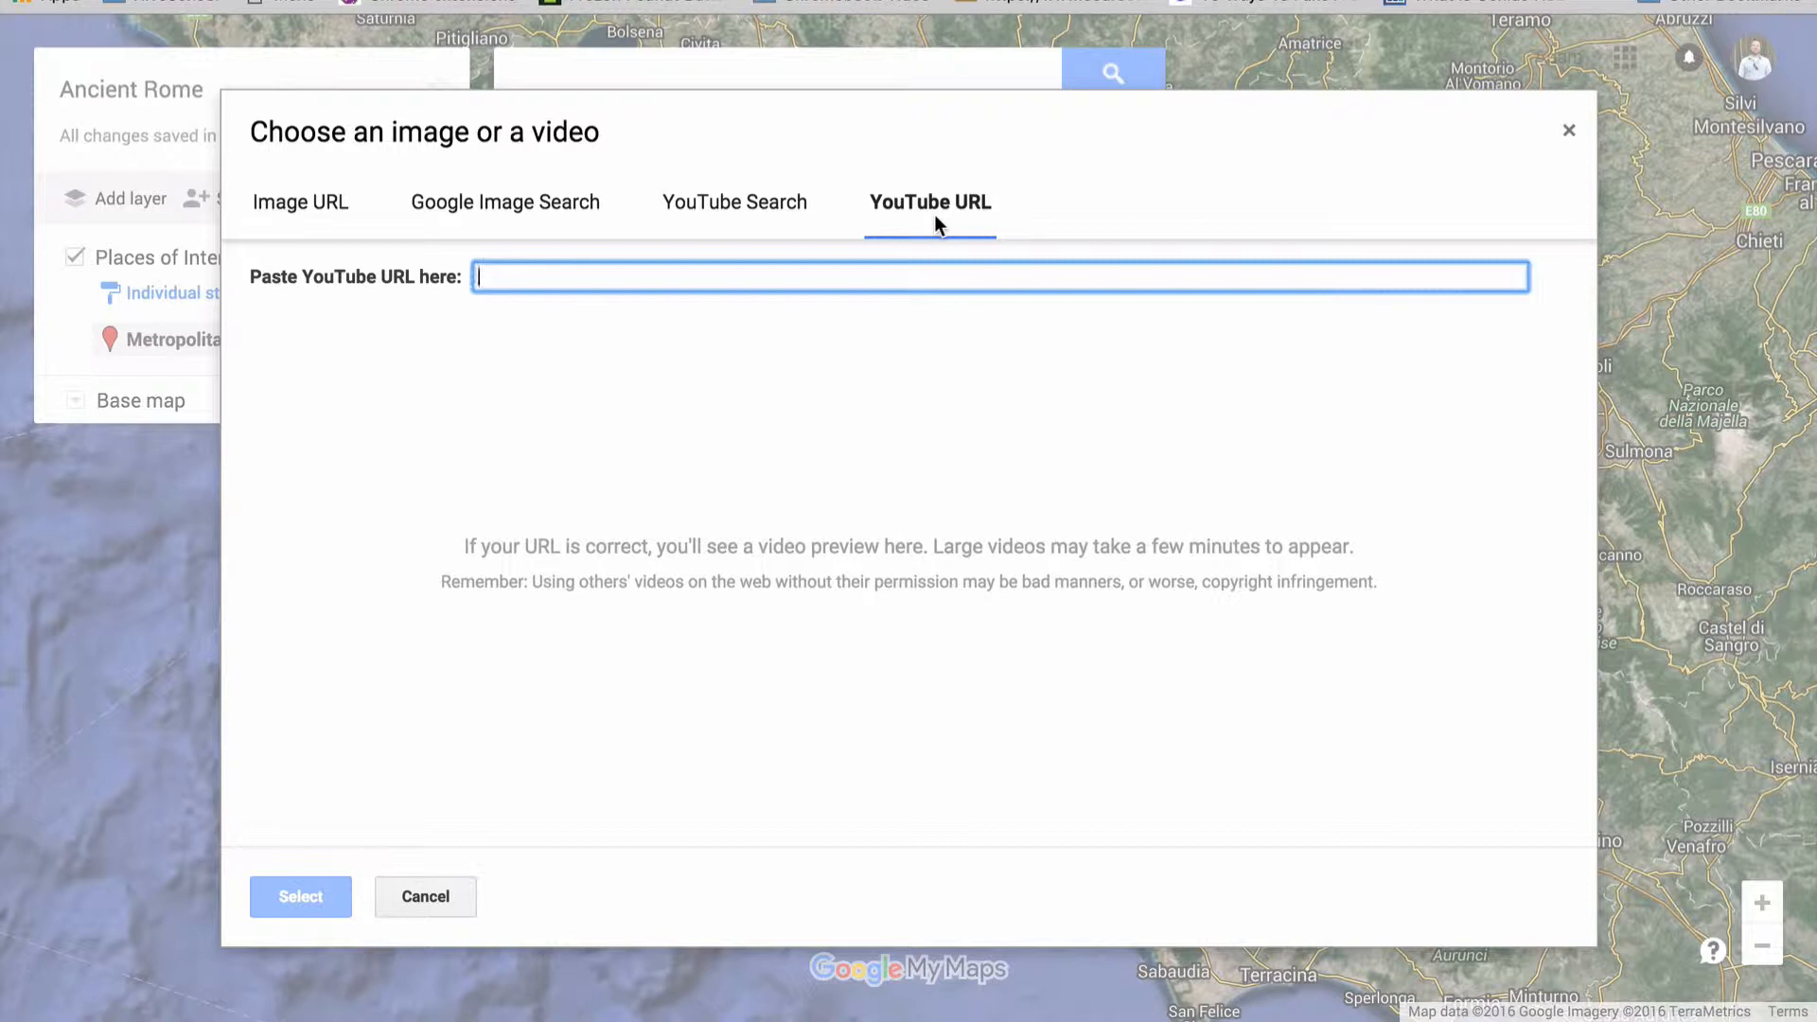
click(748, 201)
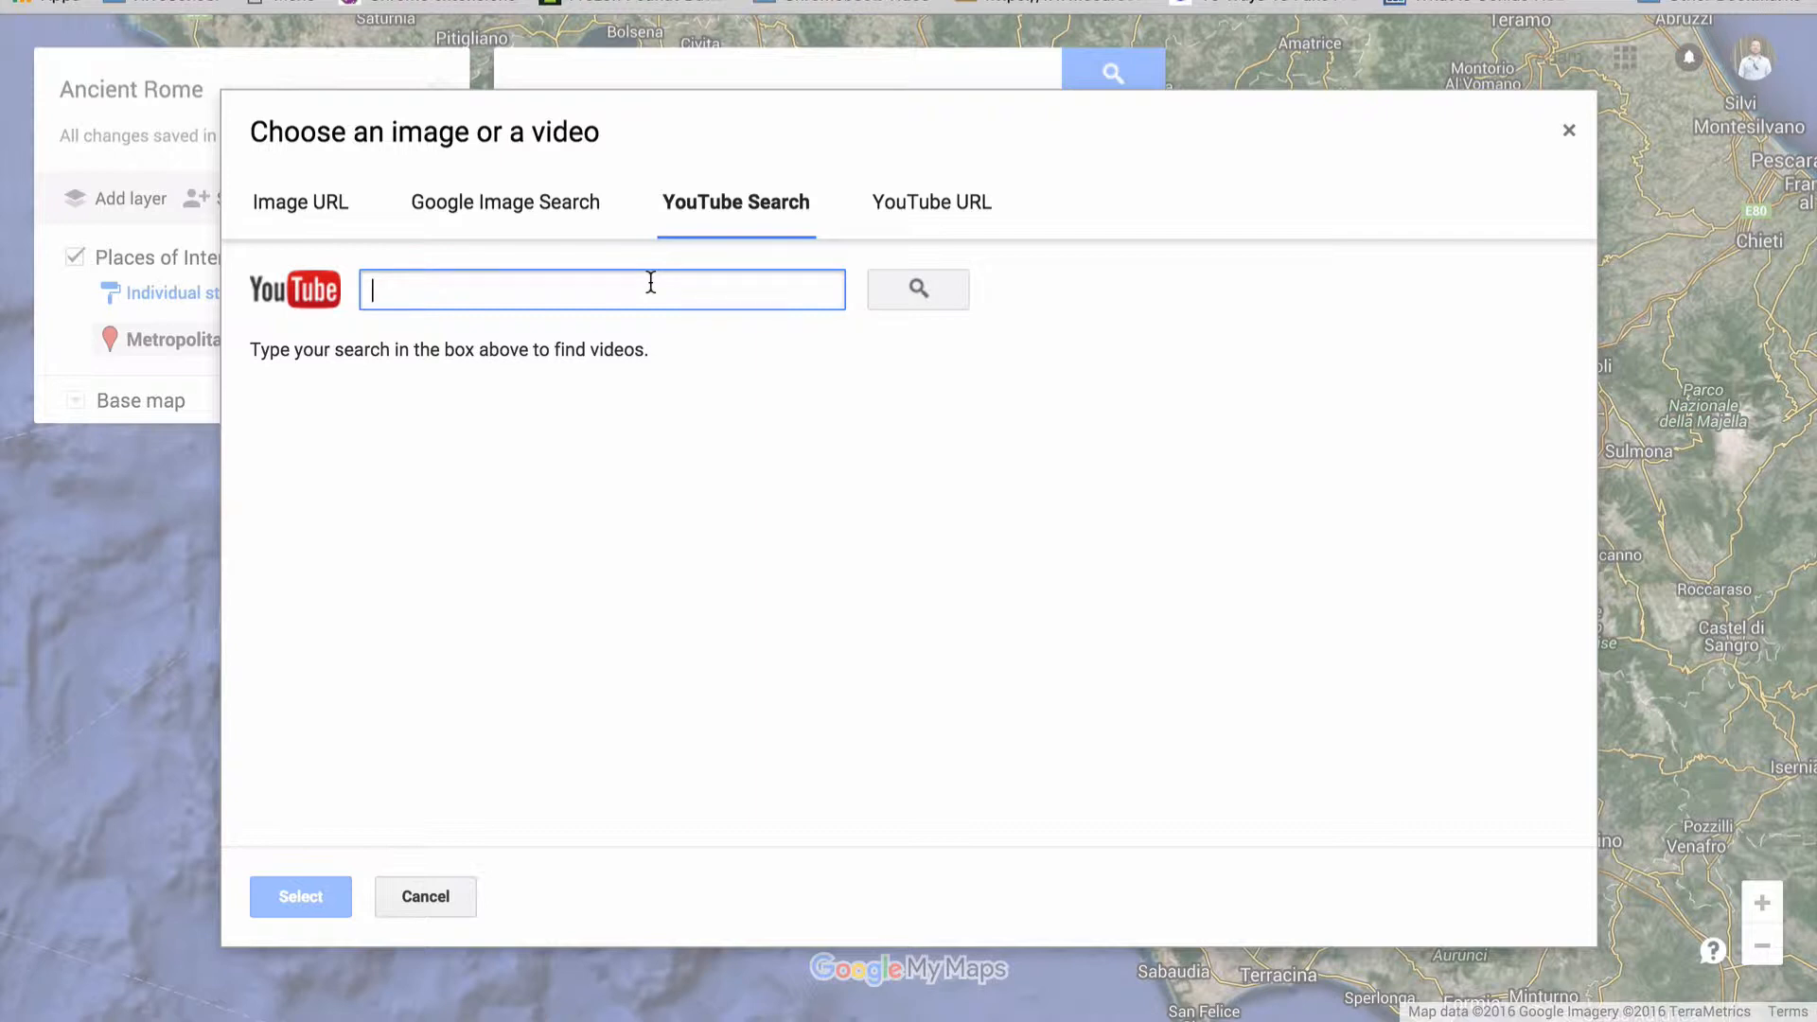
text(chariot races in a)
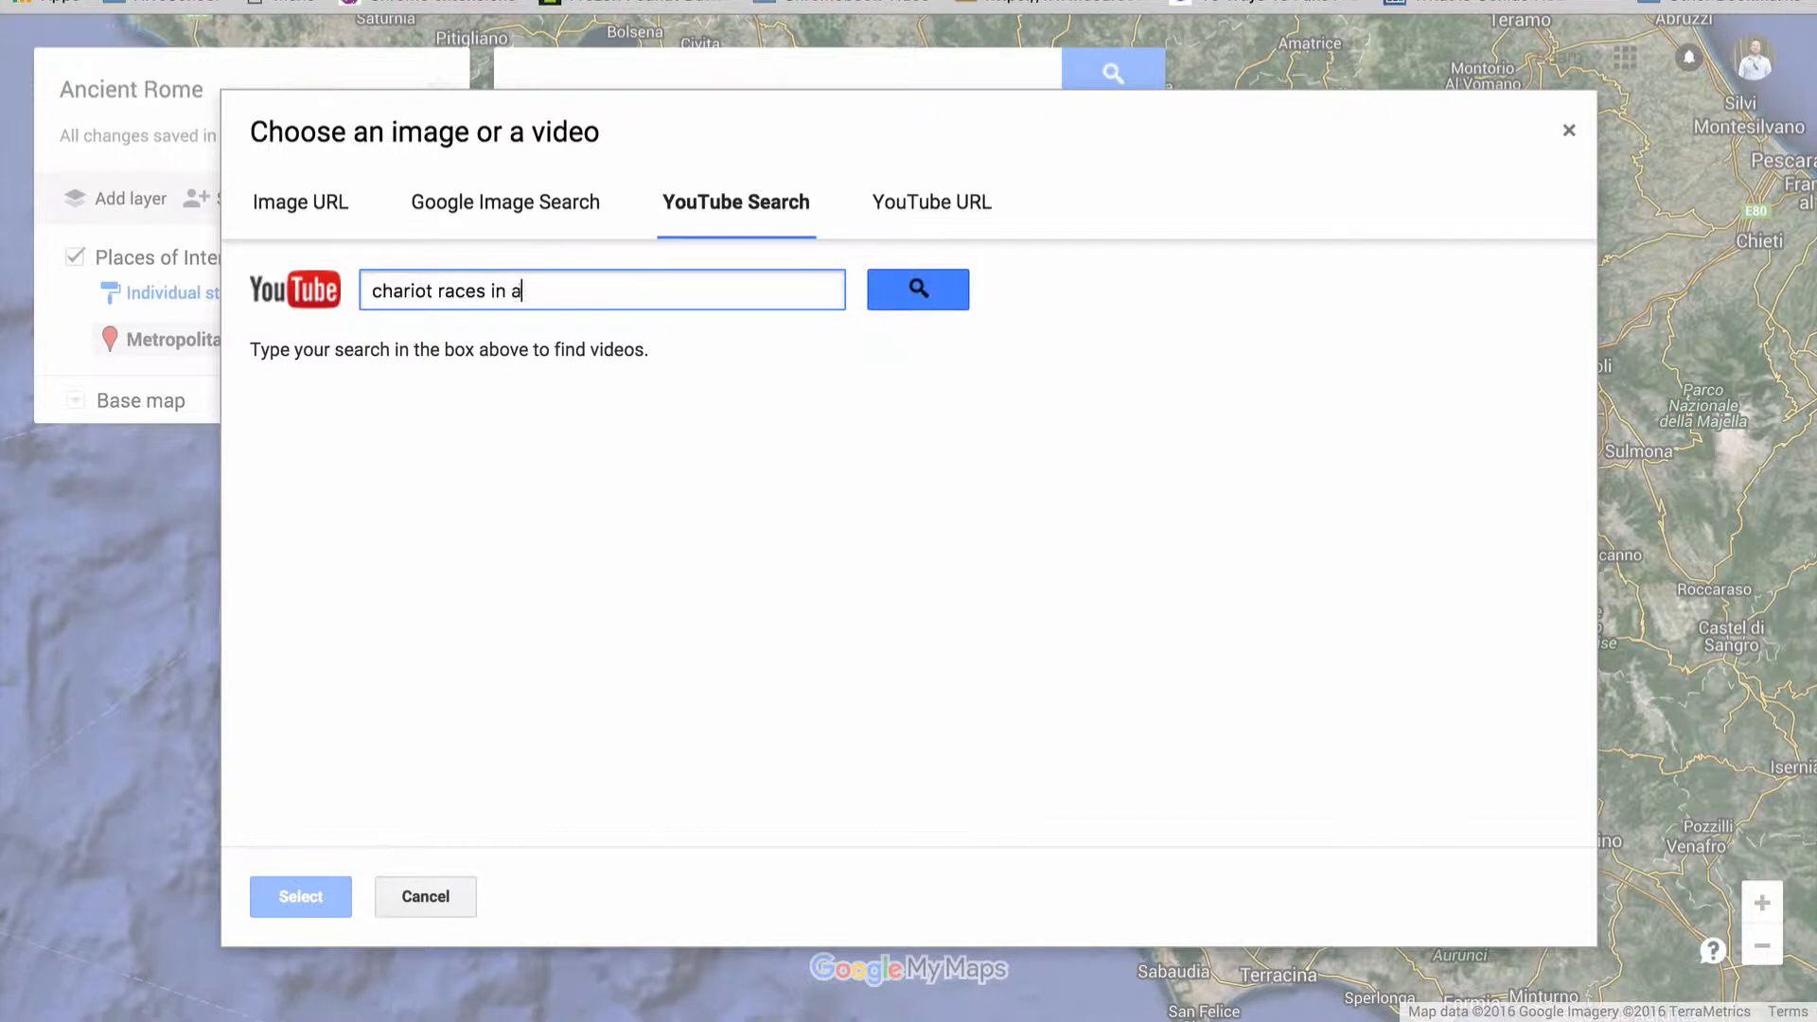
text(me)
key(Return)
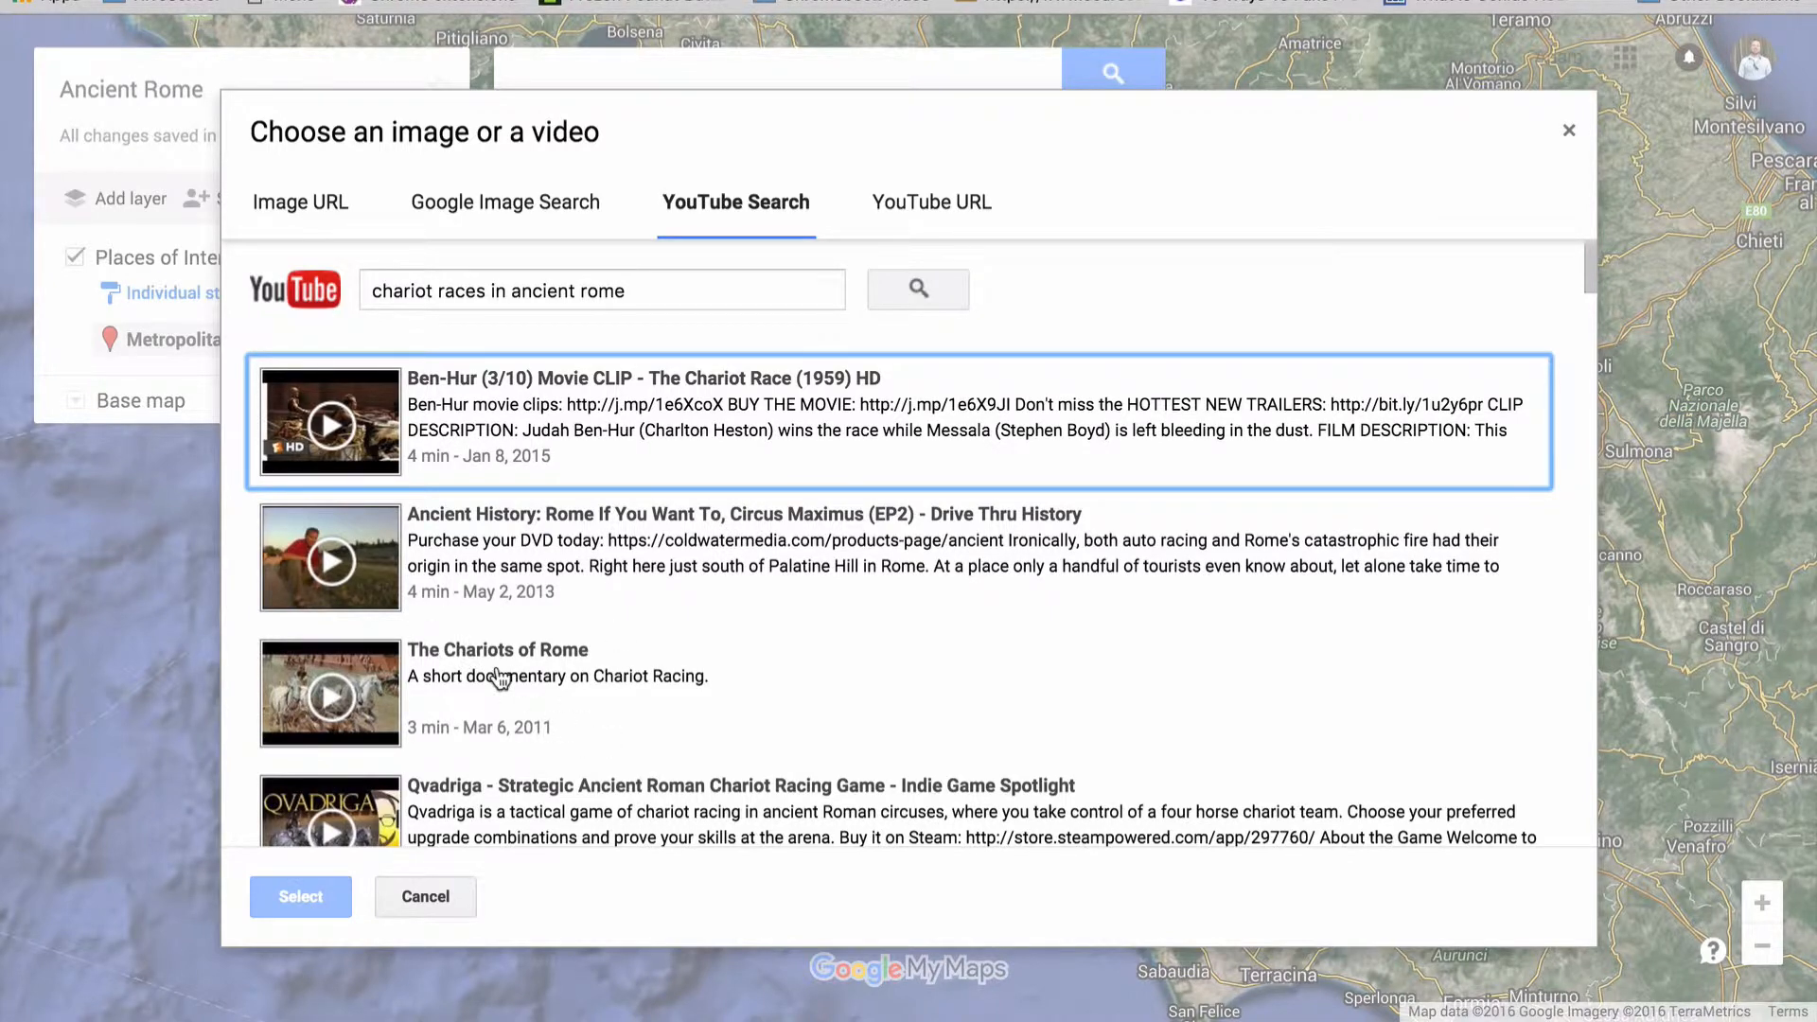
Preview the video The Chariots of Rome and attach it to the Rome marker
click(329, 705)
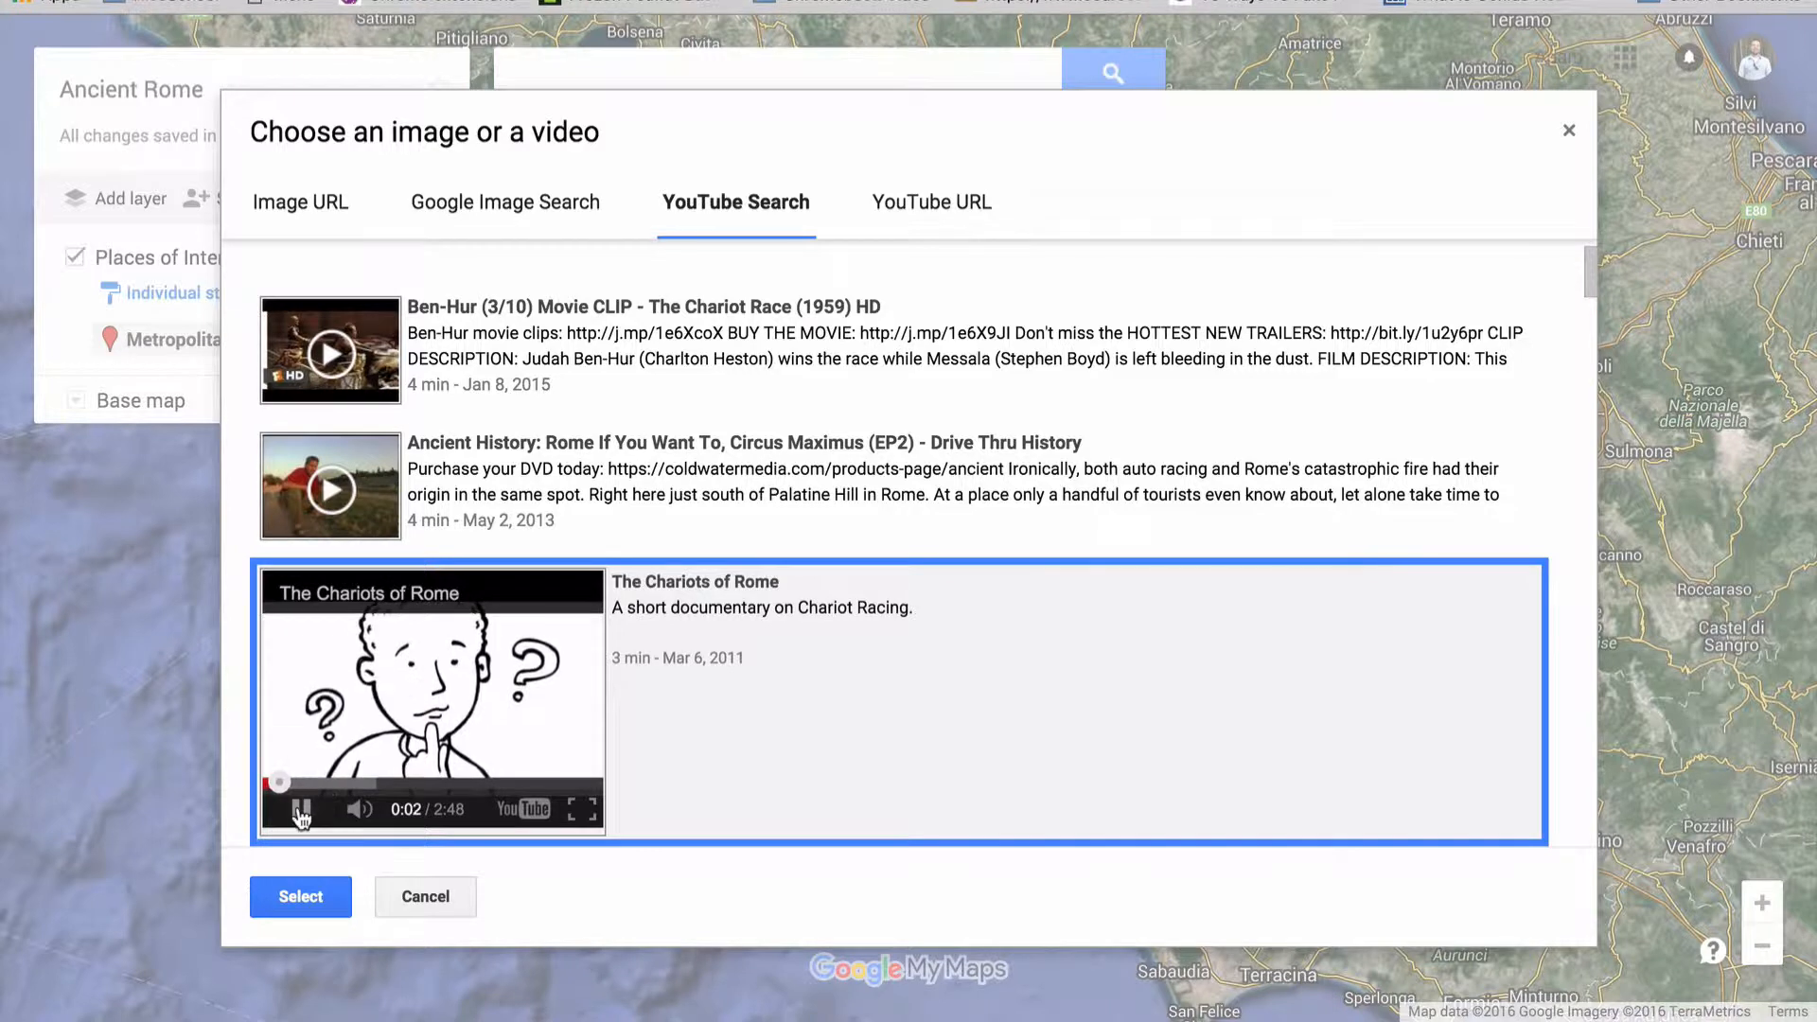
click(423, 764)
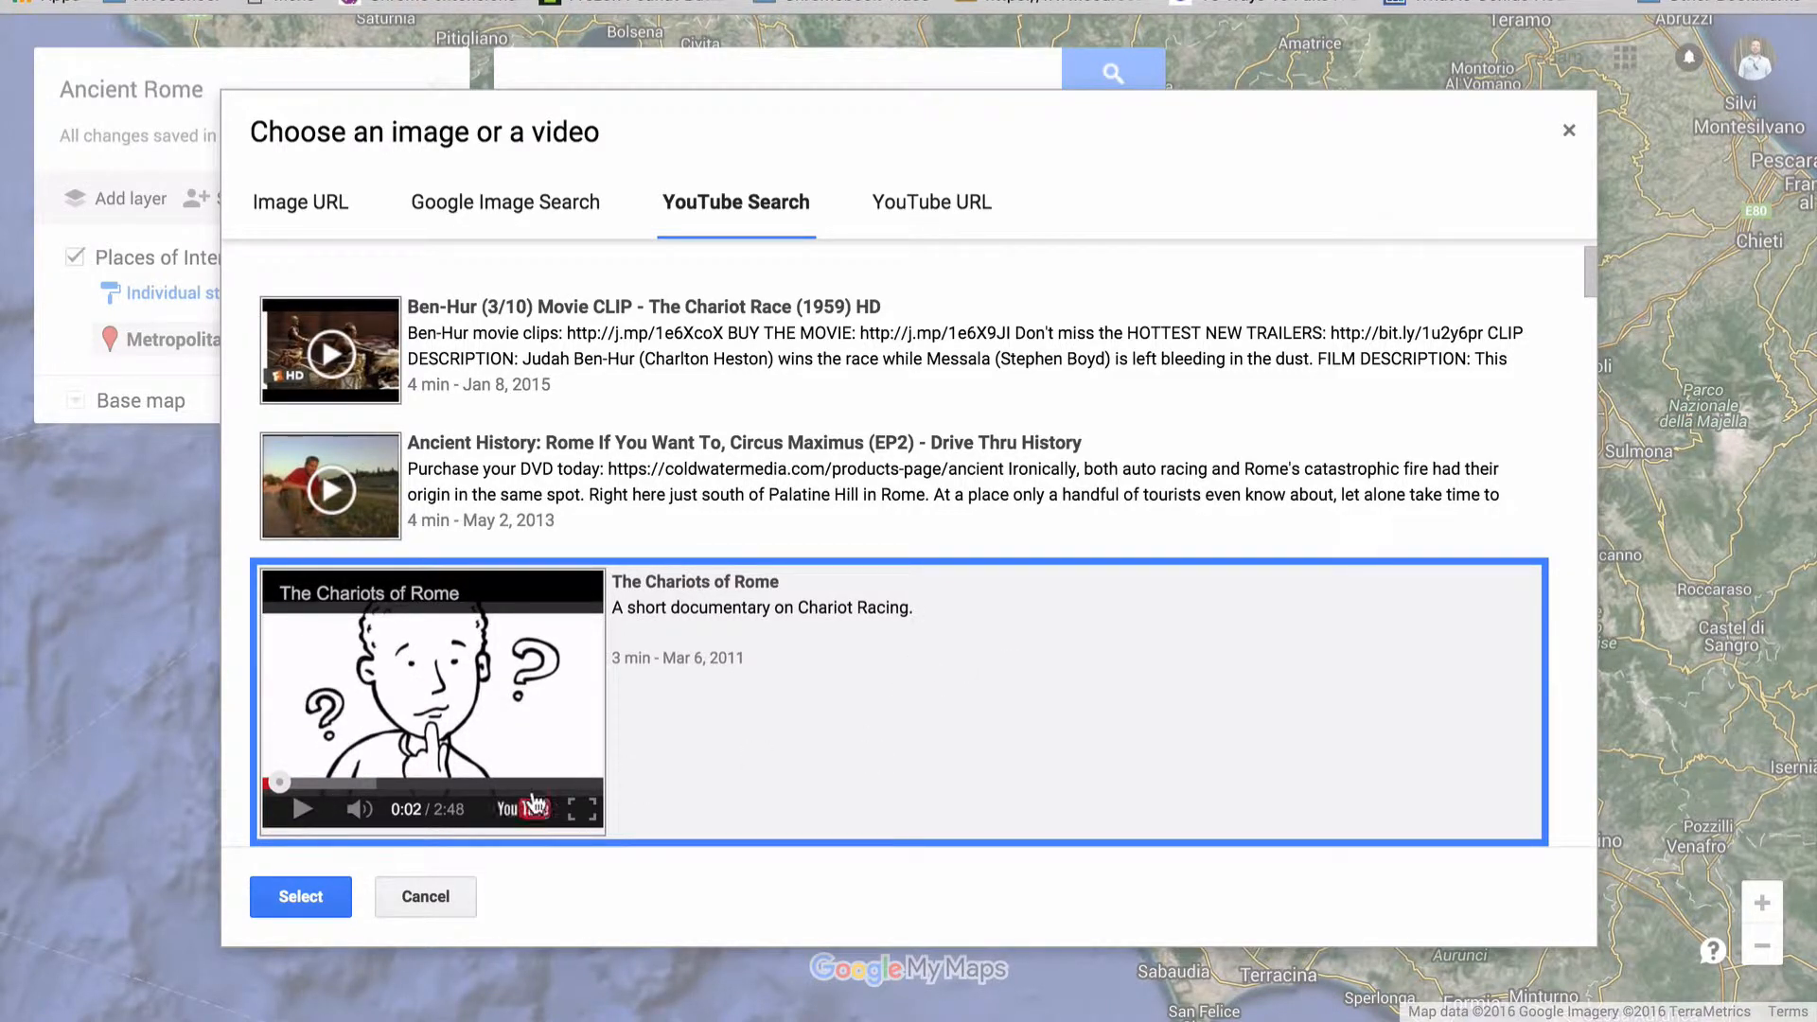
click(305, 897)
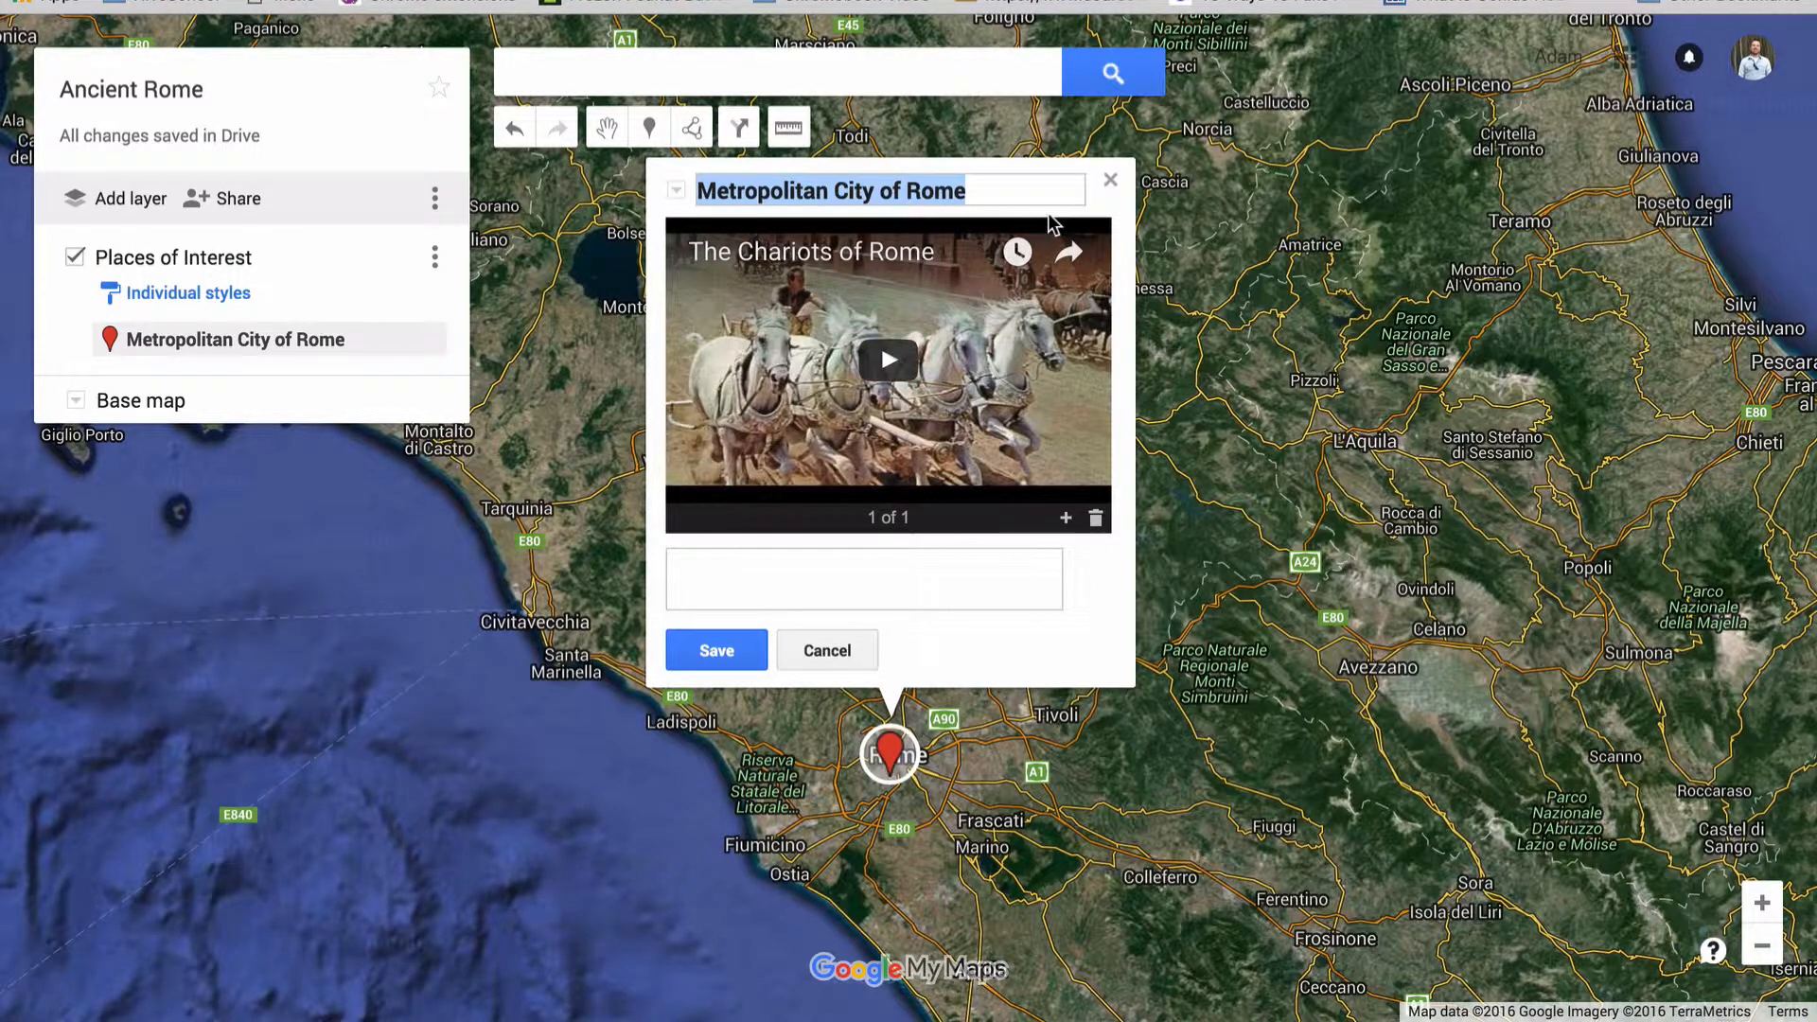
Rename the Rome marker as Roman Chariot Races and change its icon shape to a star
text(Roman Chariot Races)
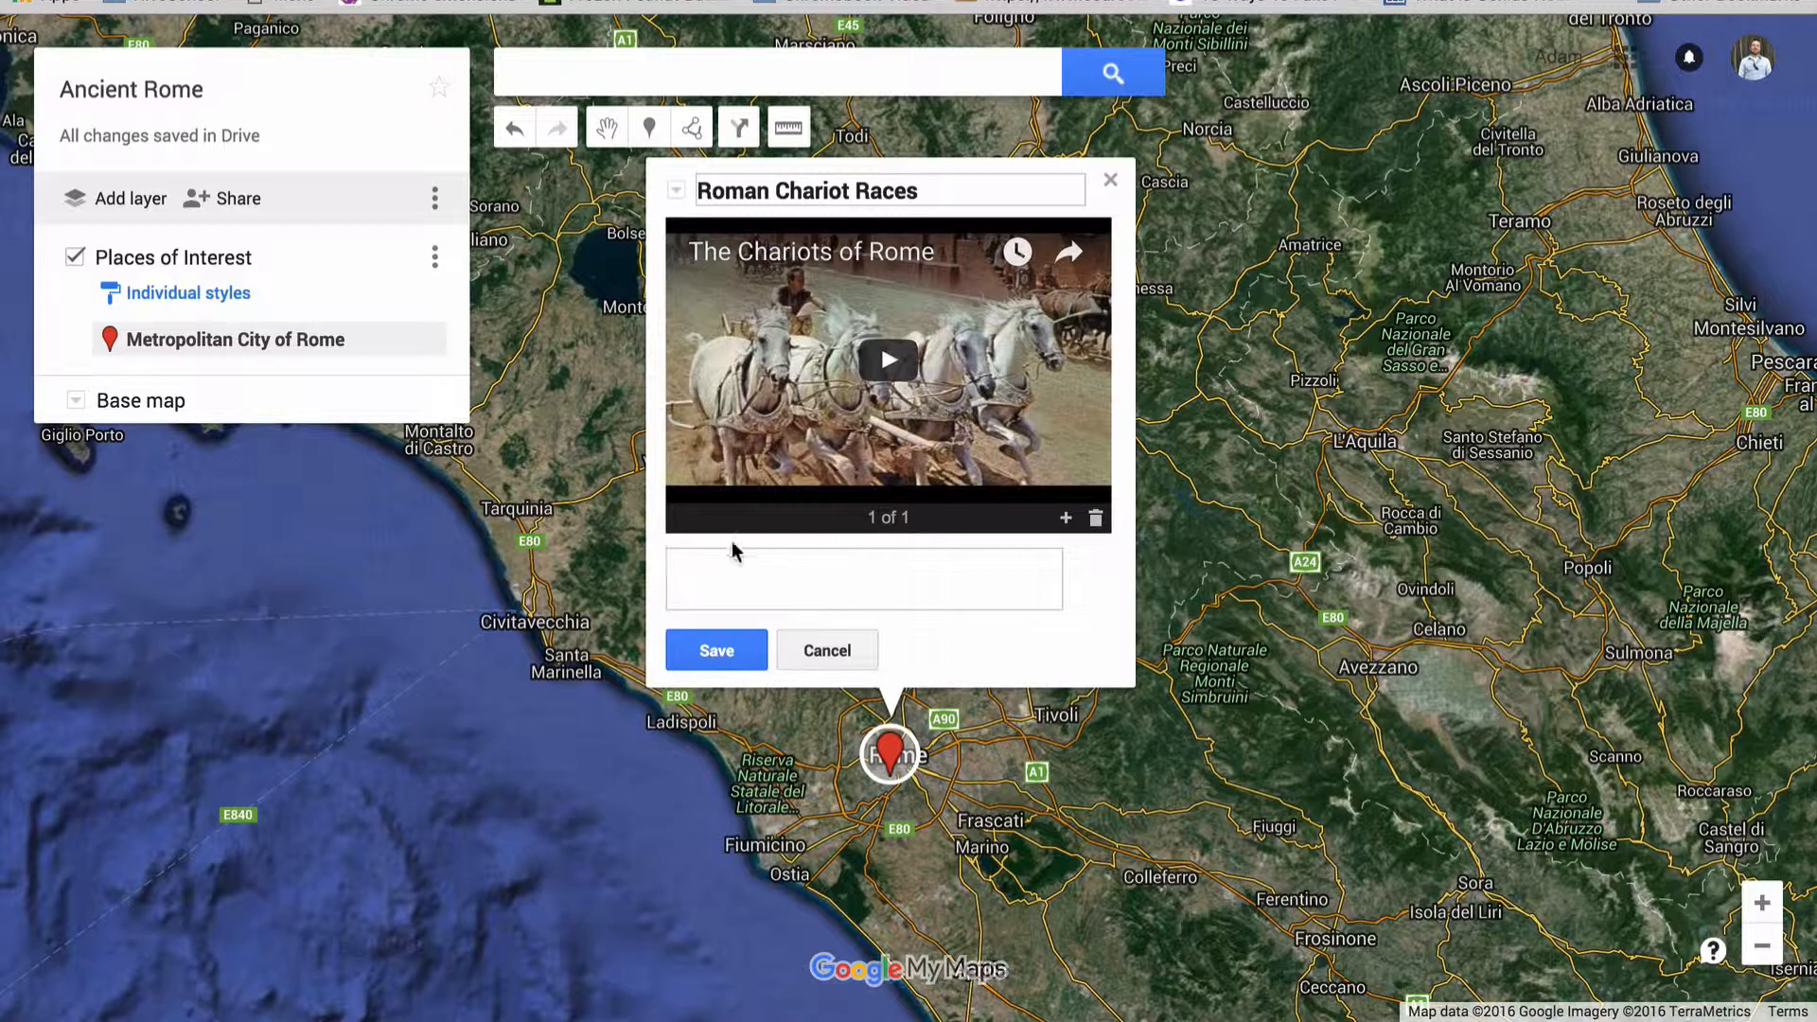
click(721, 647)
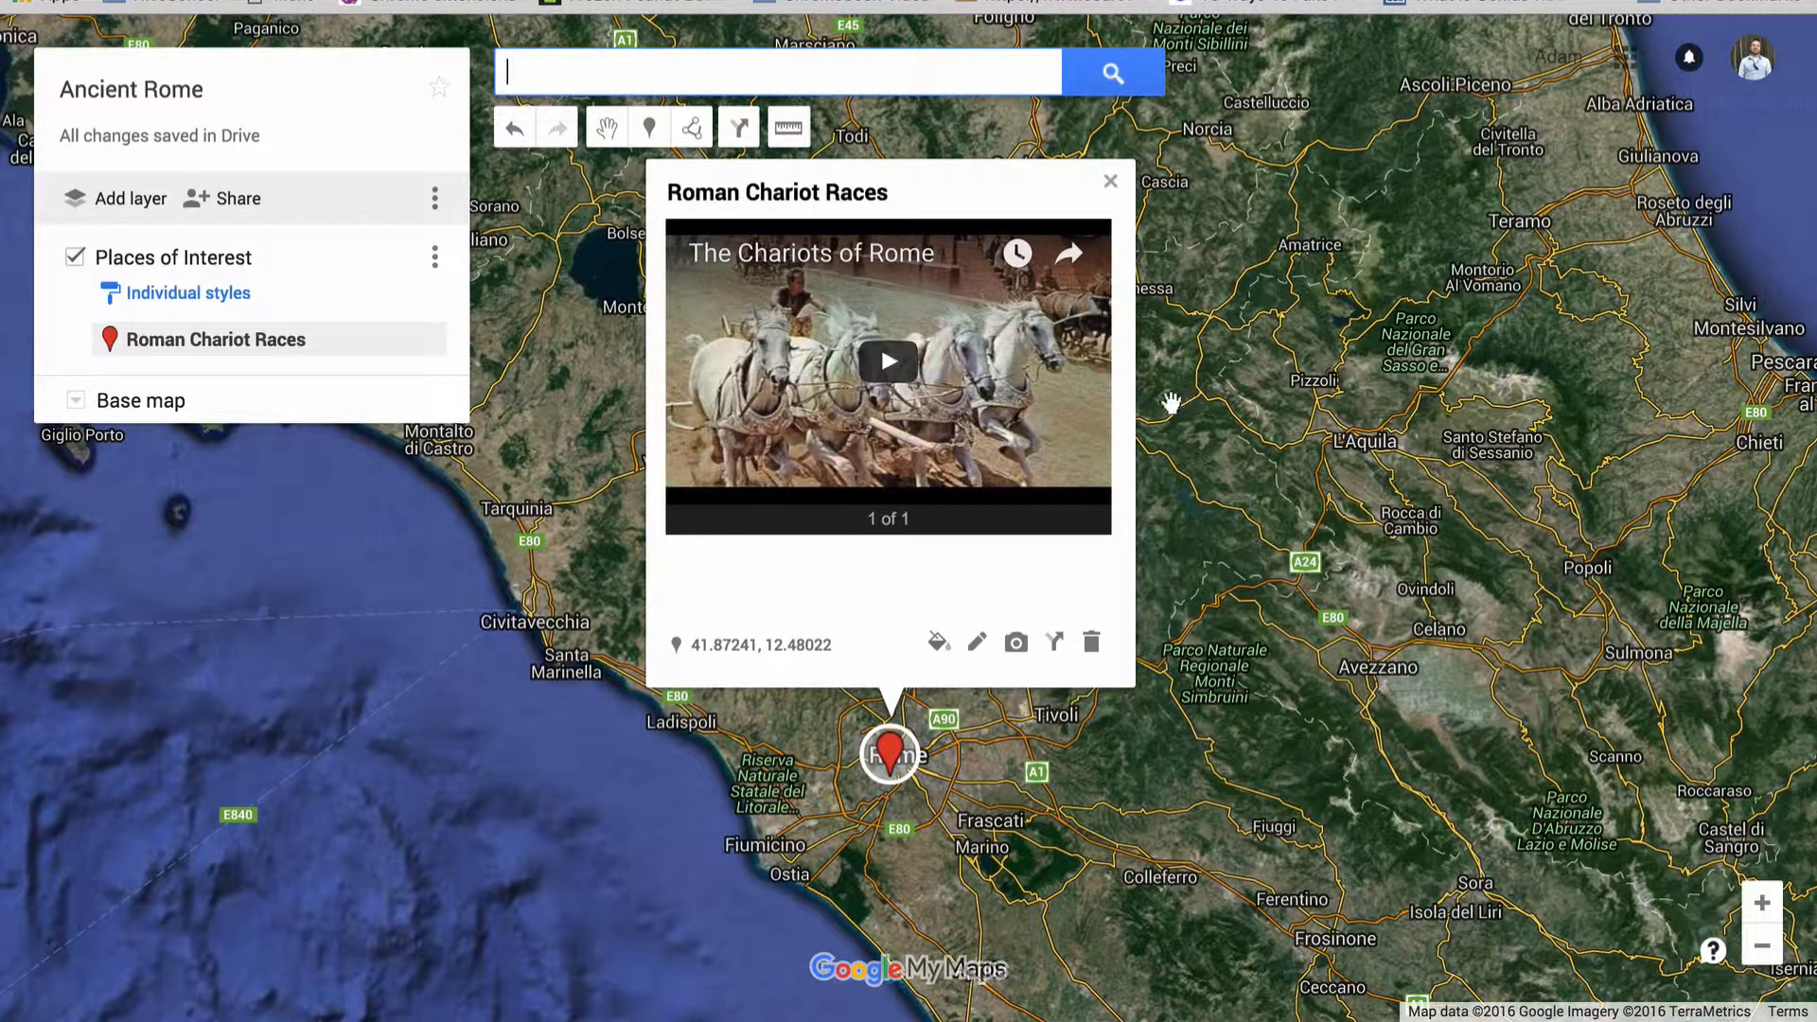
click(939, 644)
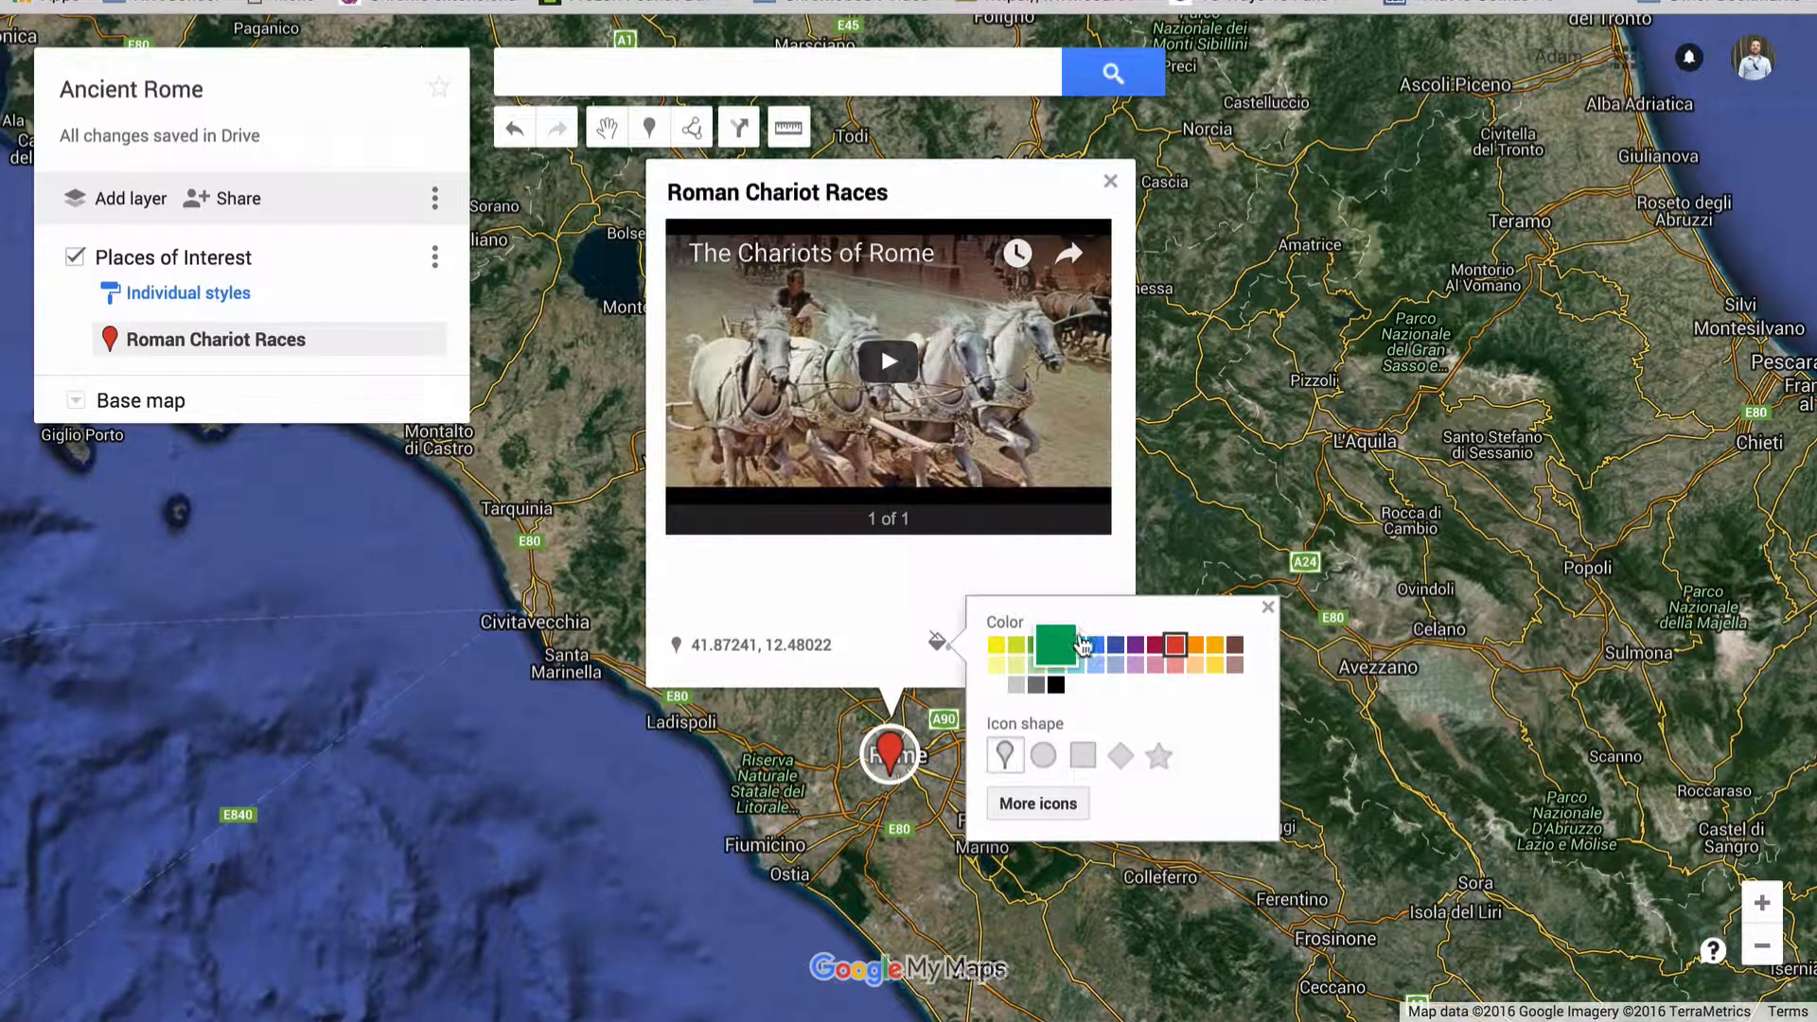
click(1158, 757)
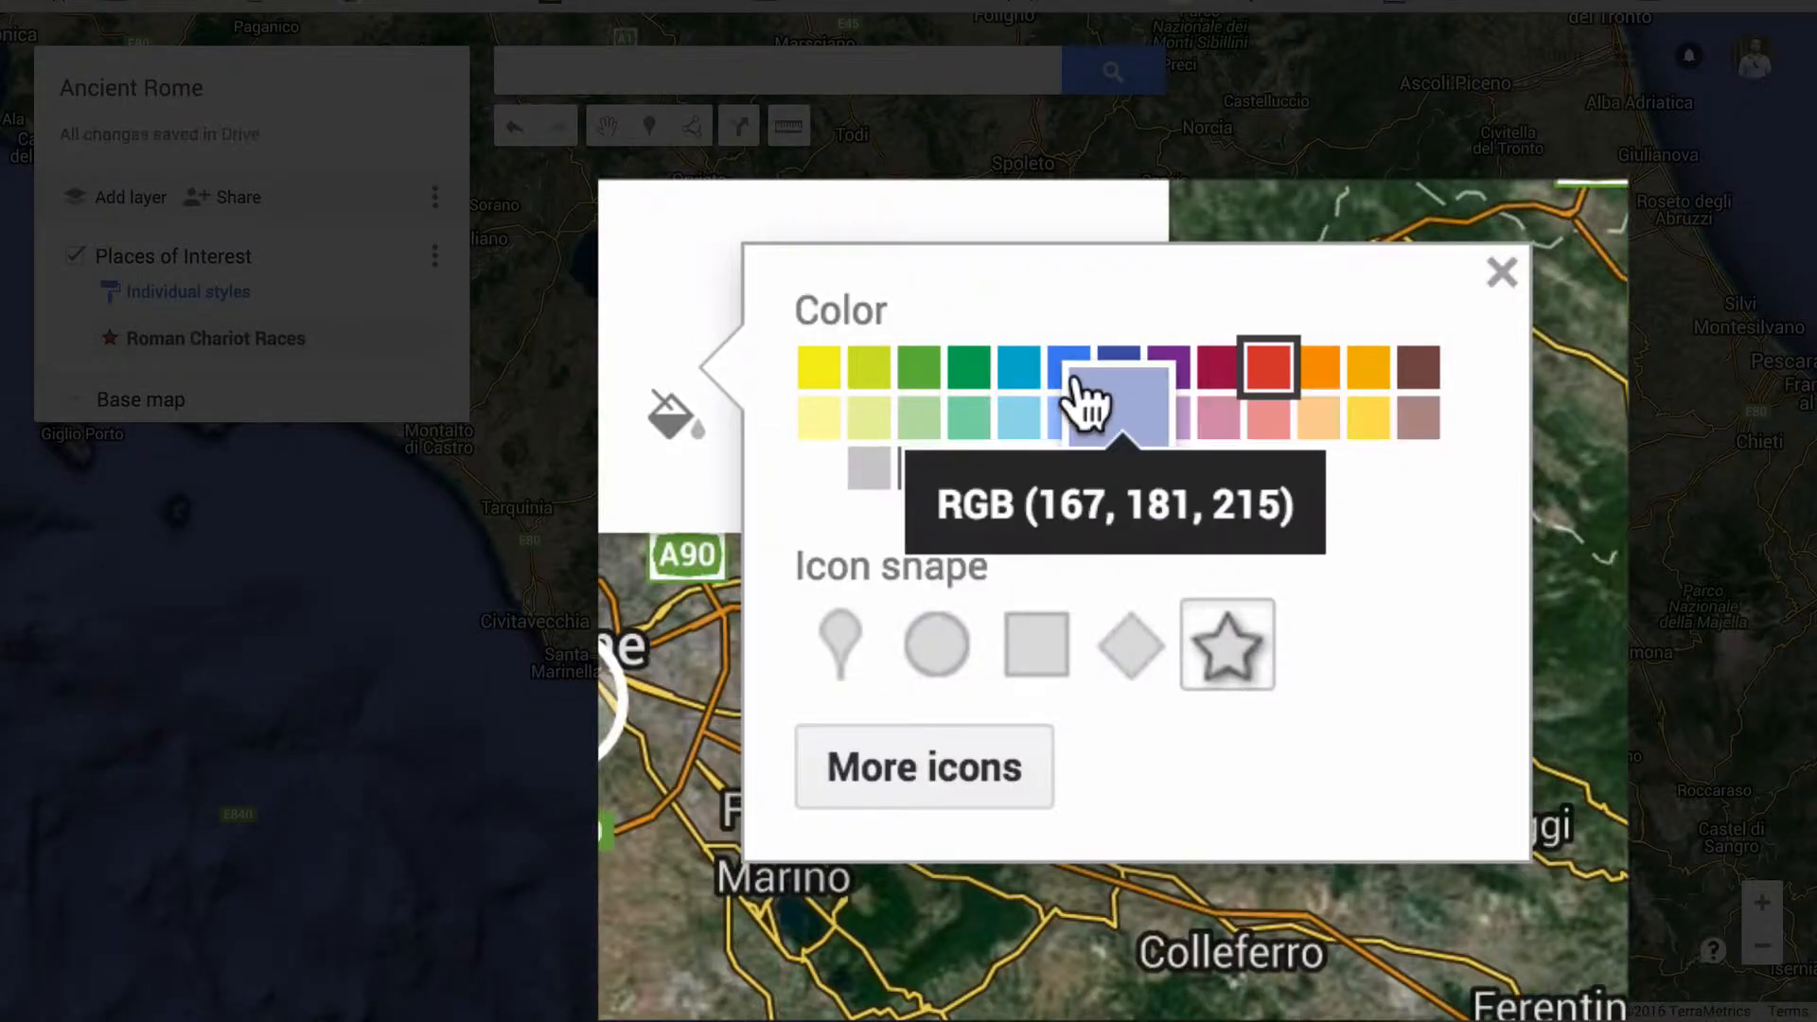
Recolor the Roman Chariot Races star marker pale yellow, browse the additional icons without choosing one, and close the marker's details
click(821, 407)
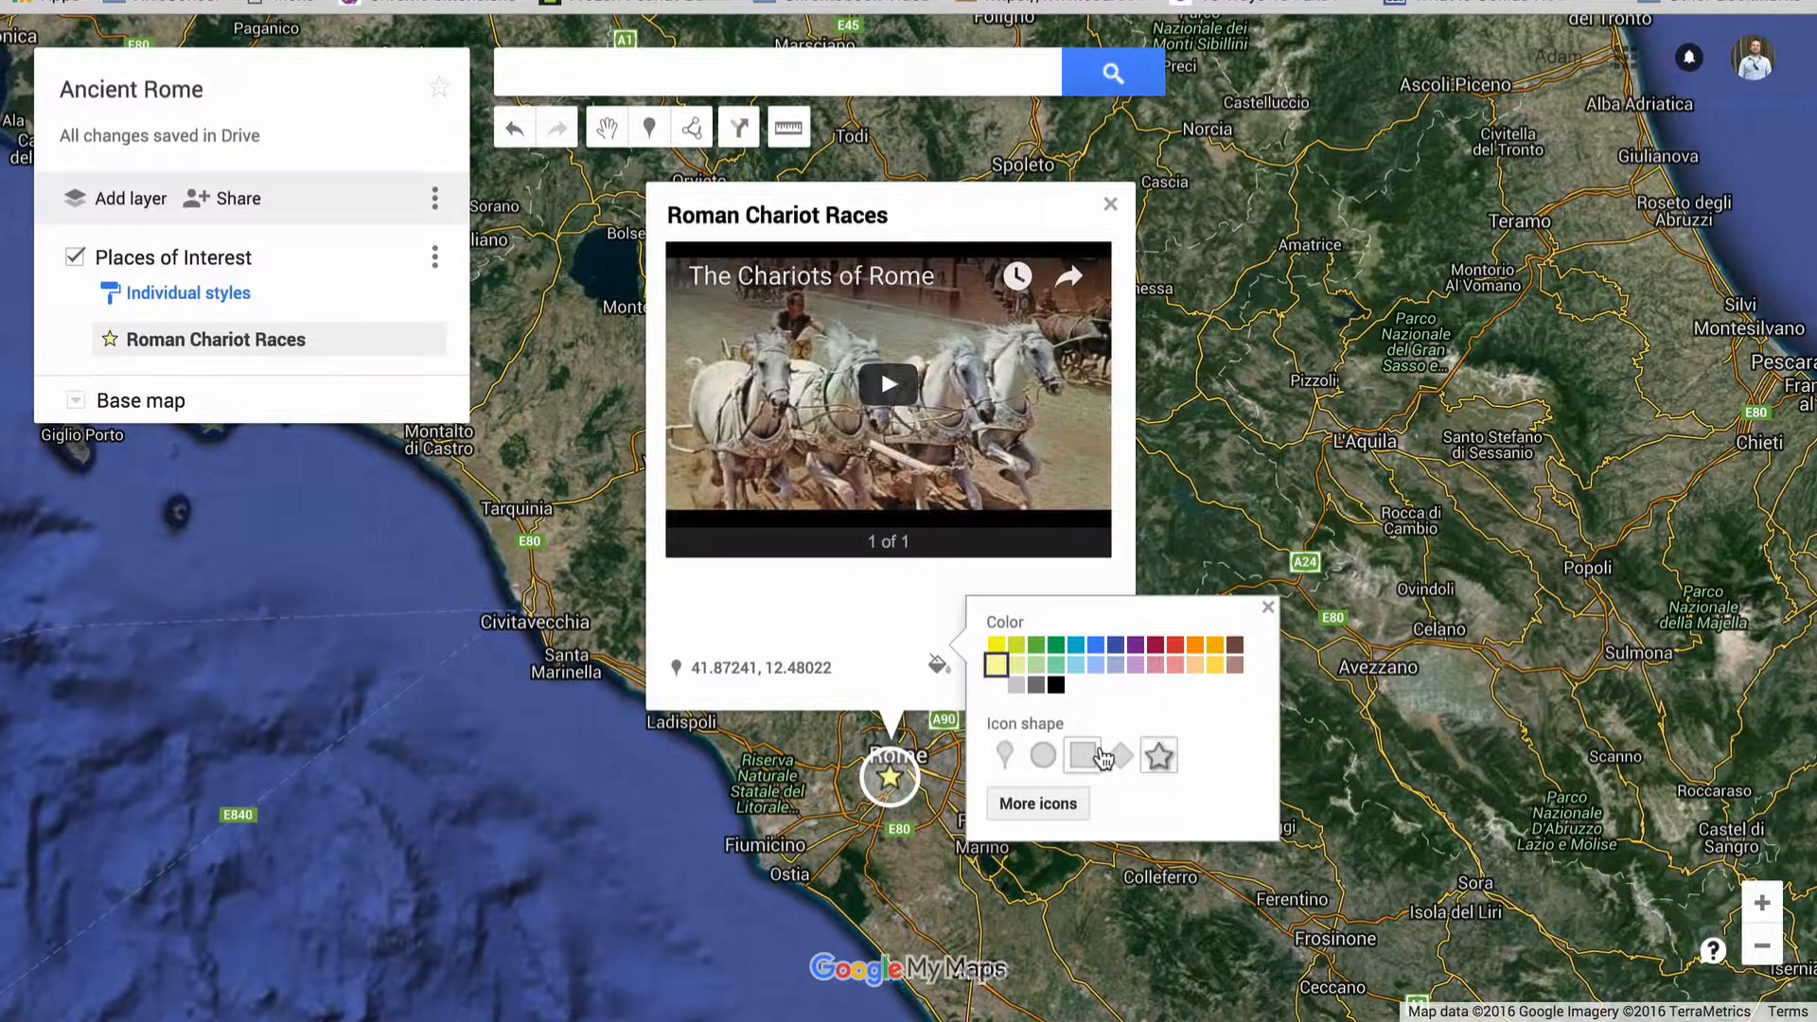
click(1051, 802)
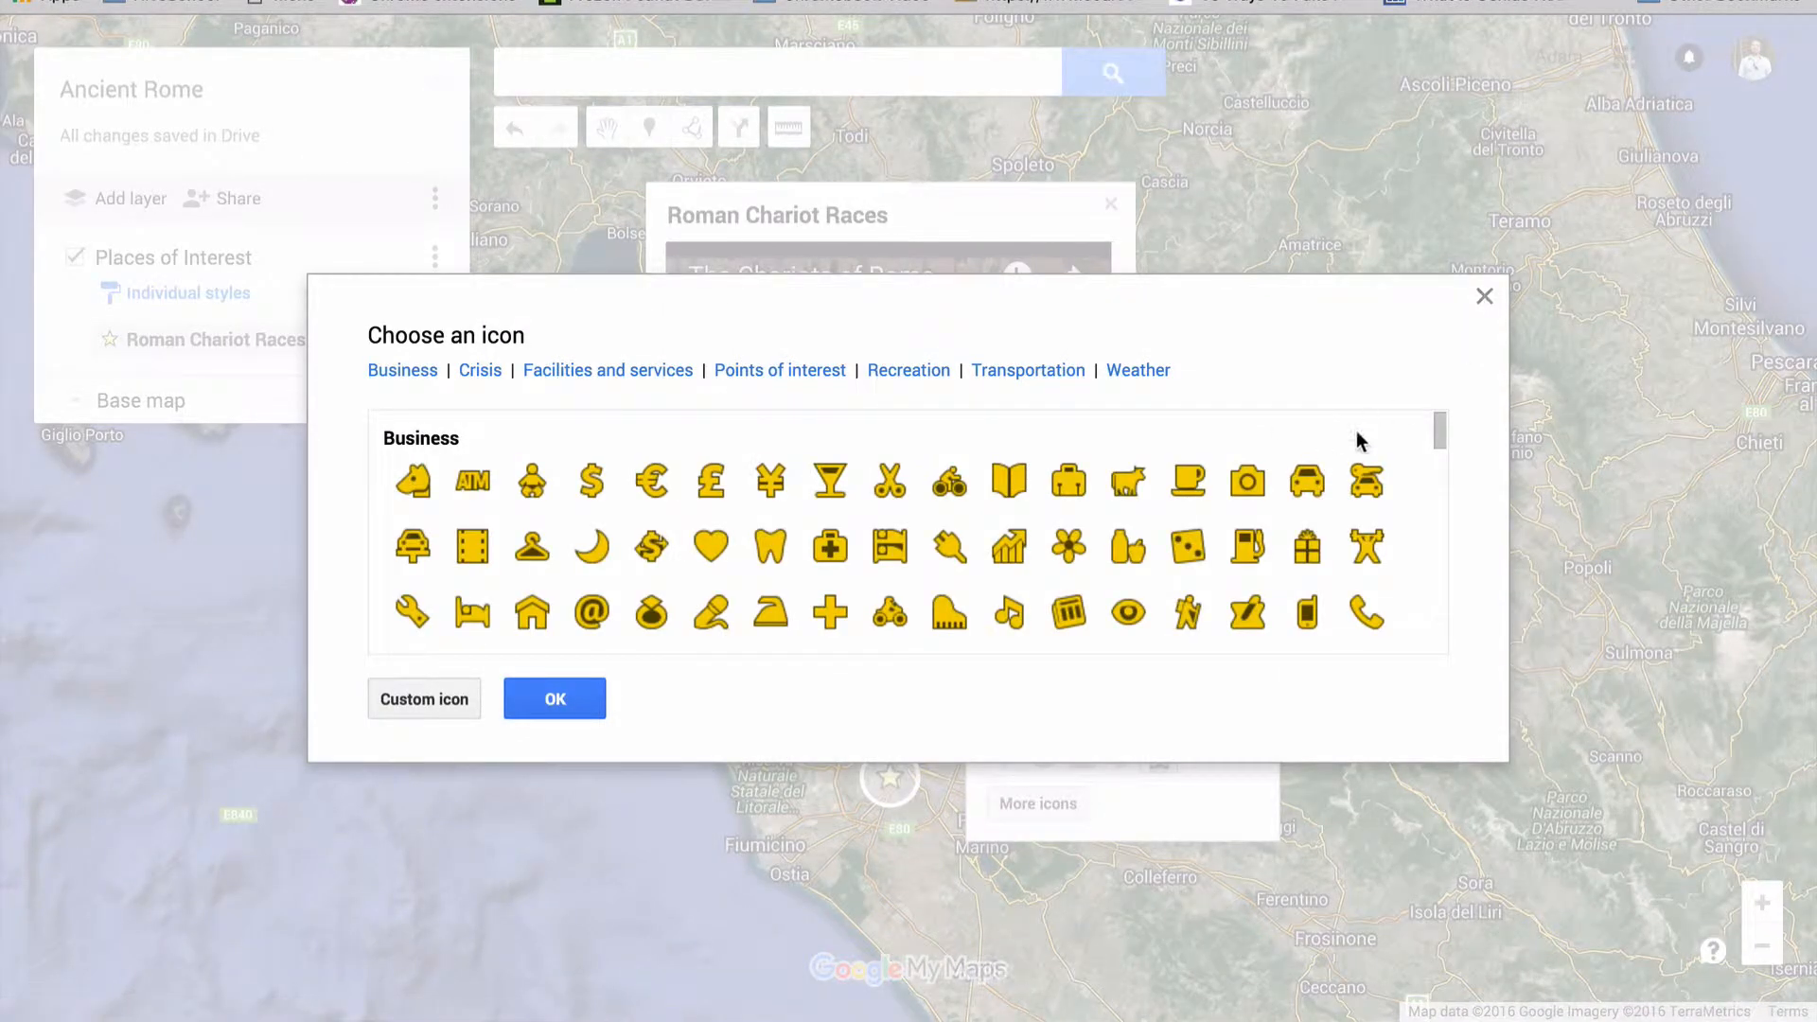
click(1482, 295)
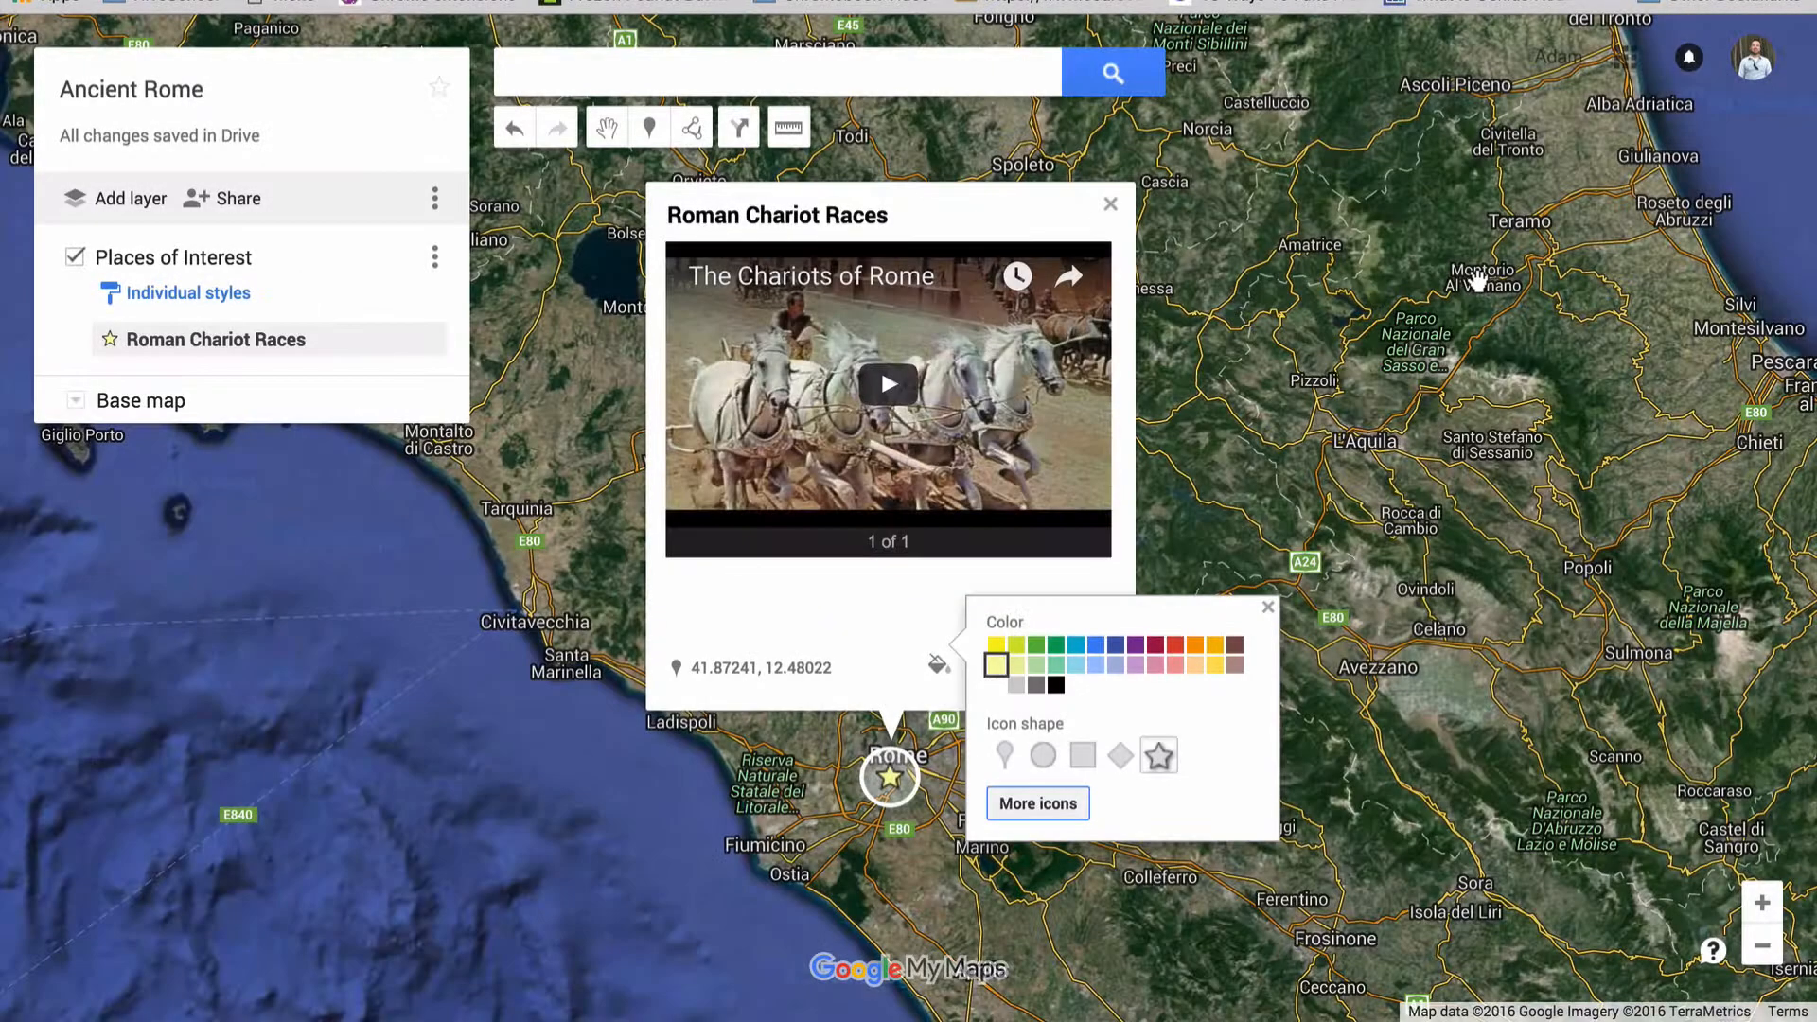
click(1268, 609)
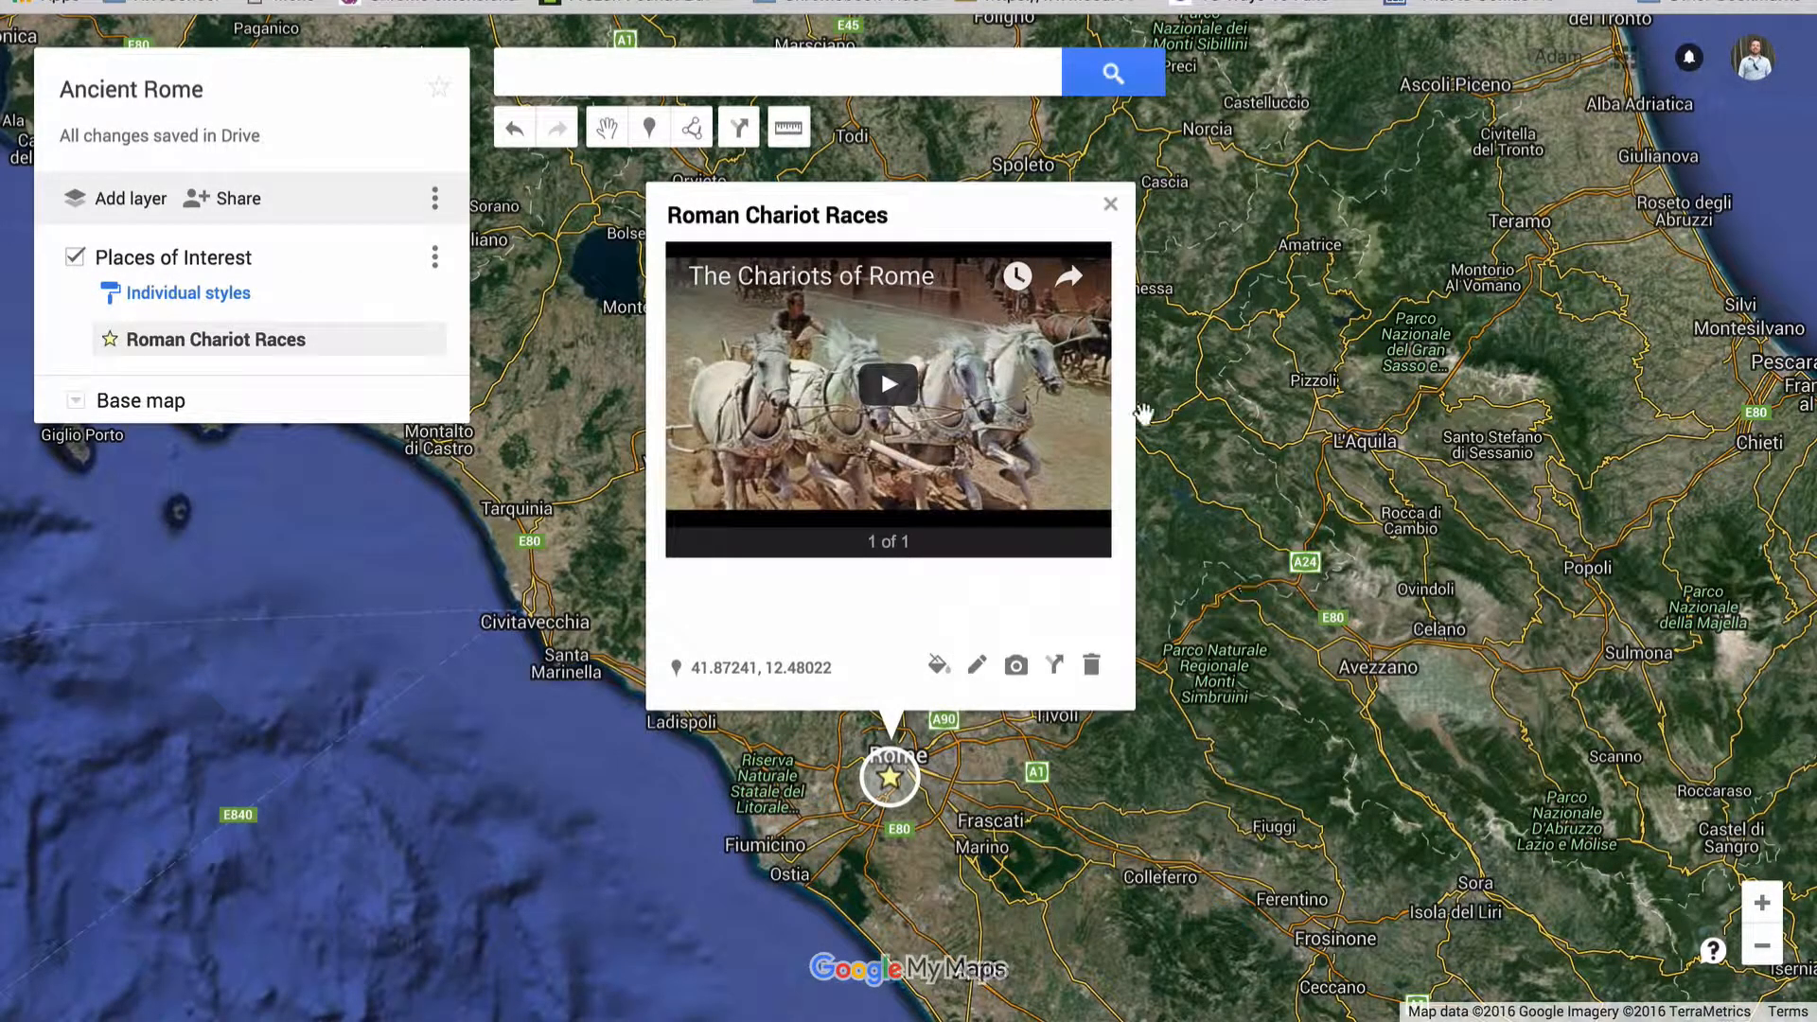
click(1173, 266)
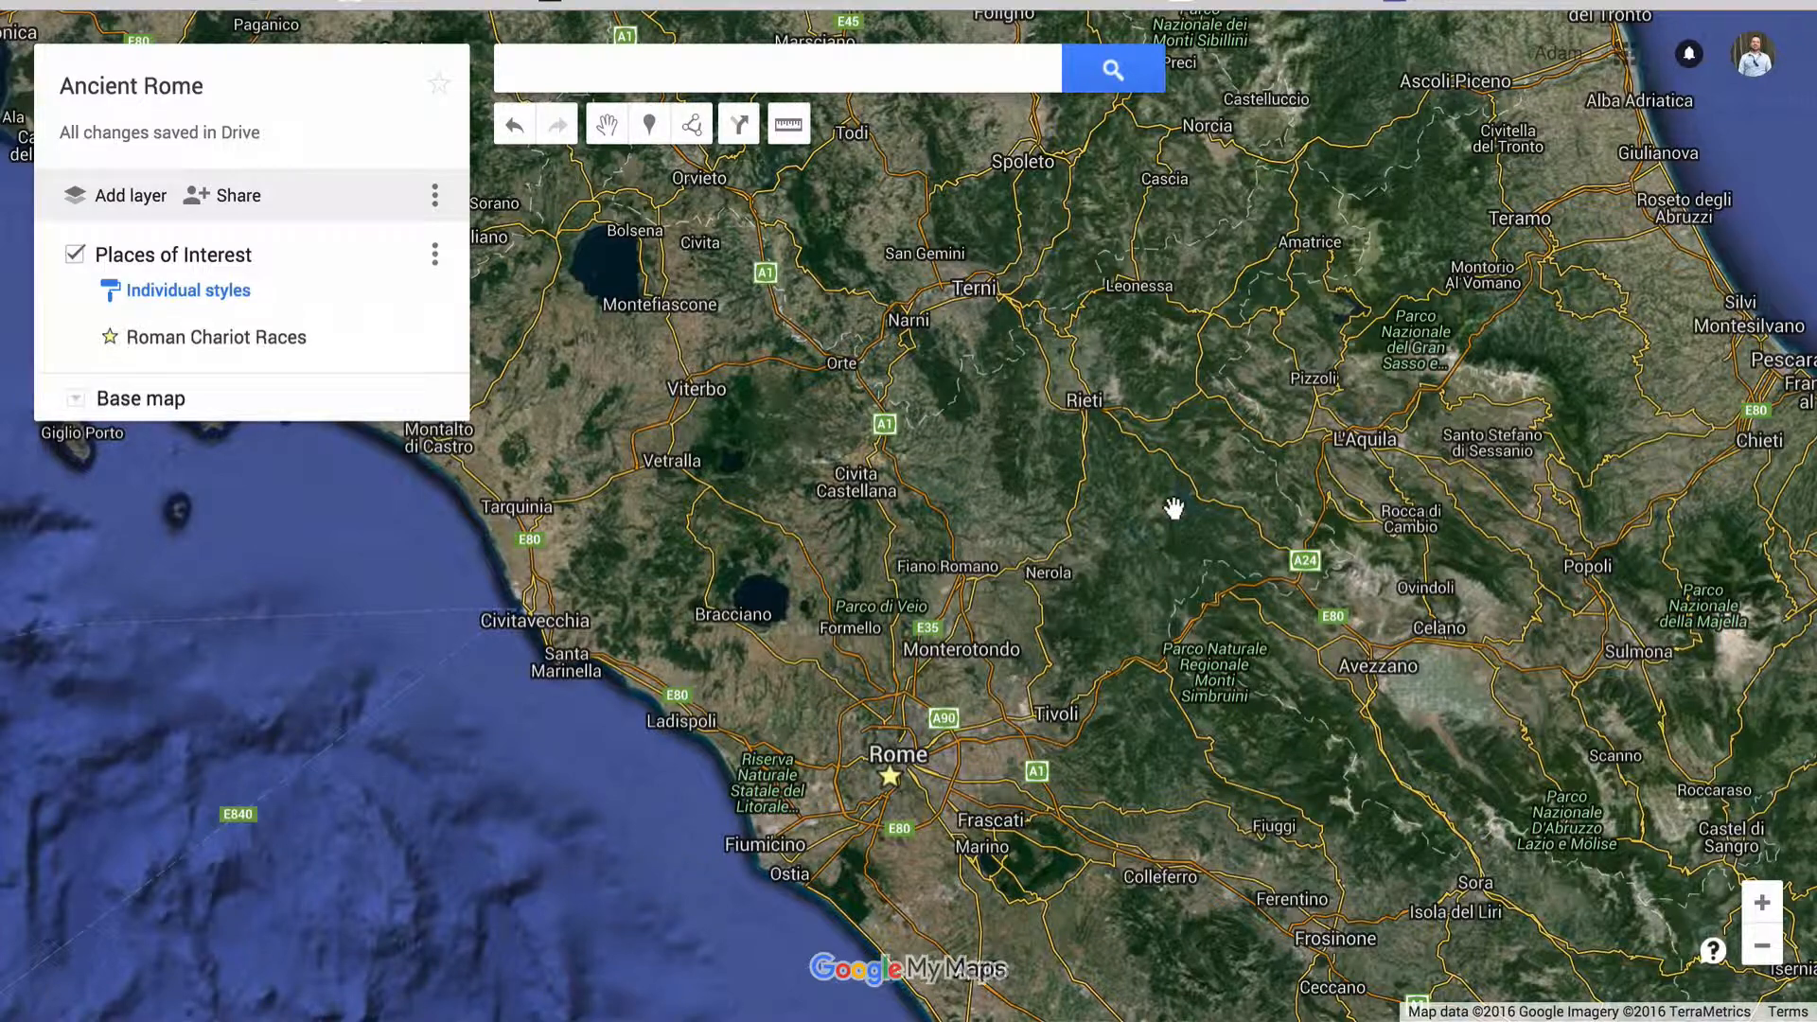
Add a marker on Florence in the Places of Interest layer and title it Florence, Italy
scroll(1173, 508, down, 2)
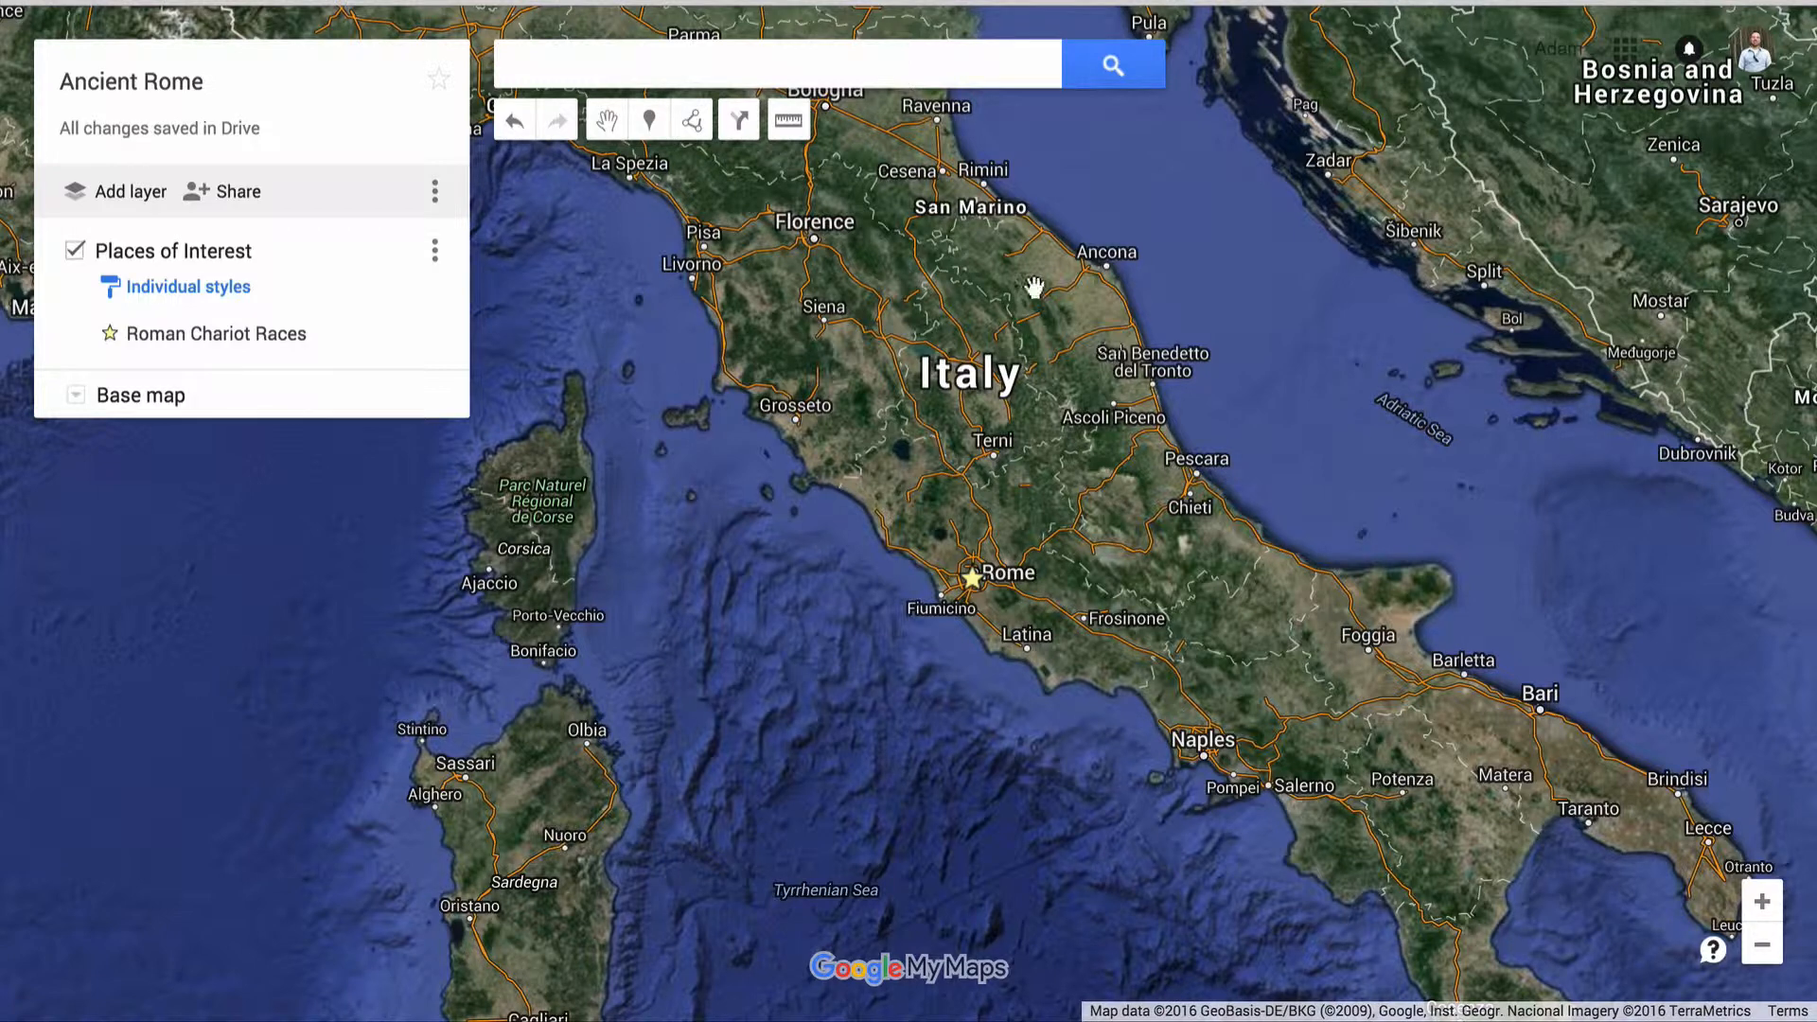
click(650, 123)
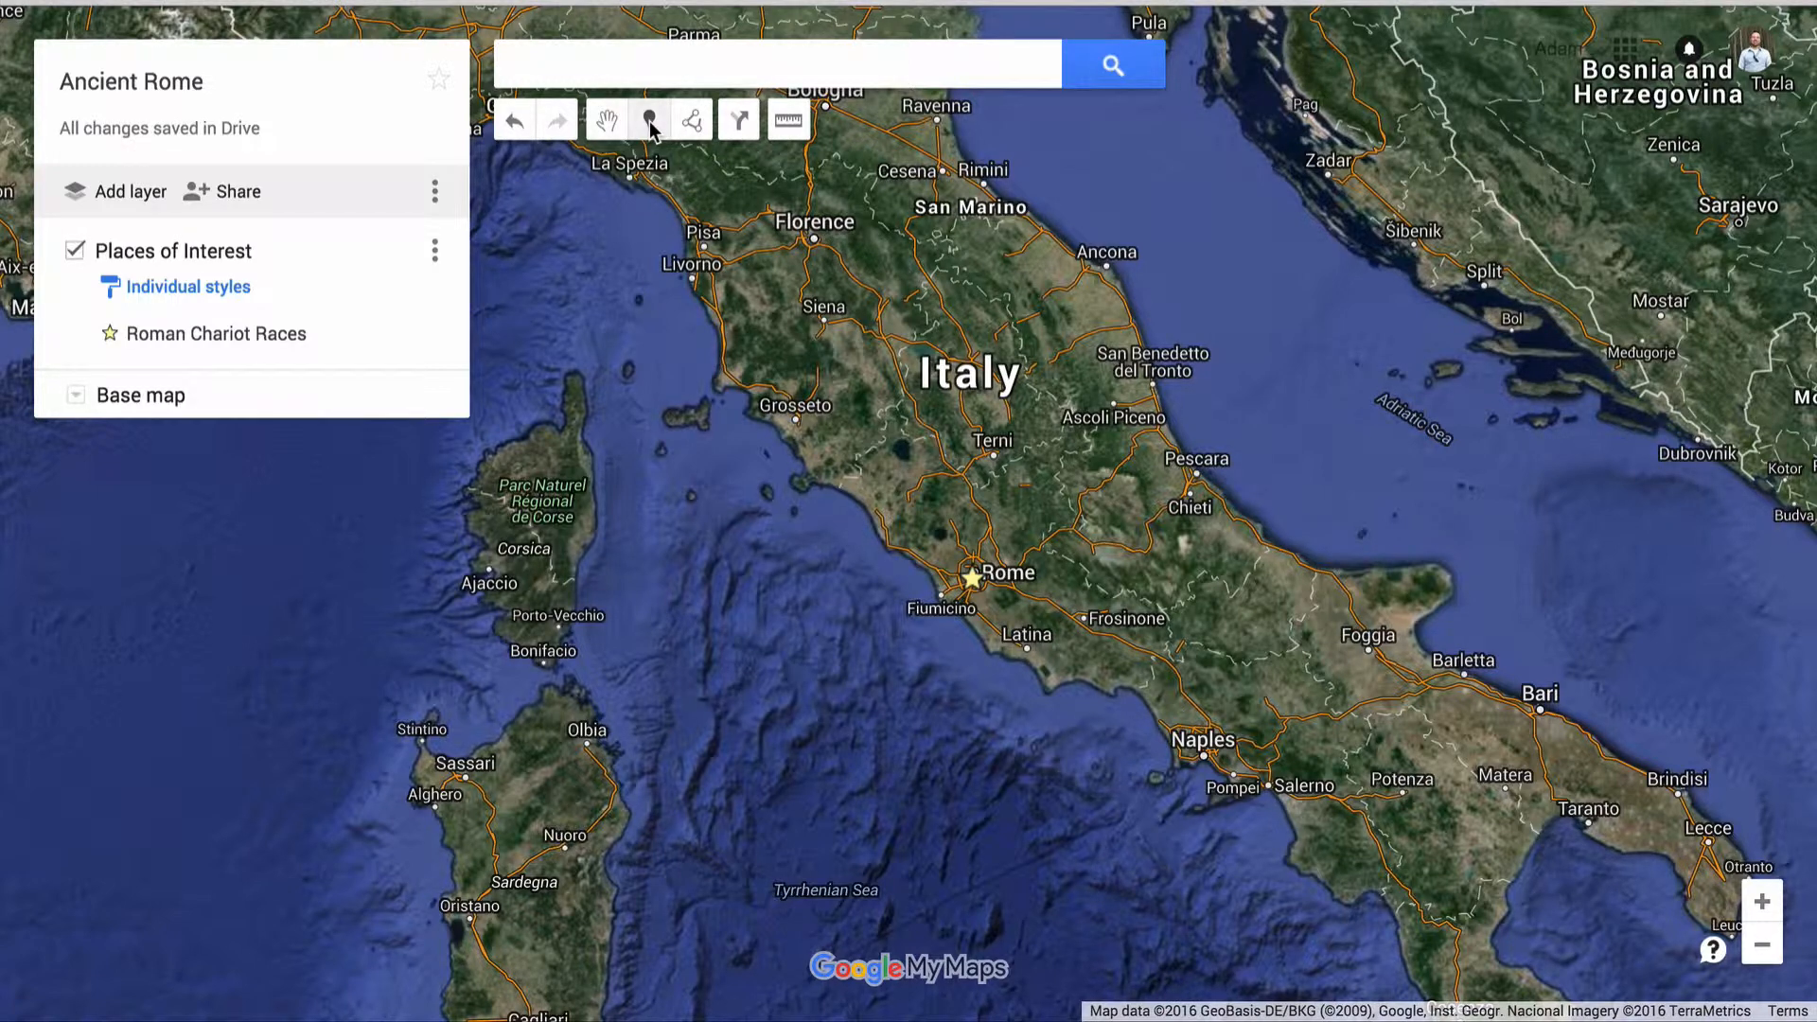
click(809, 234)
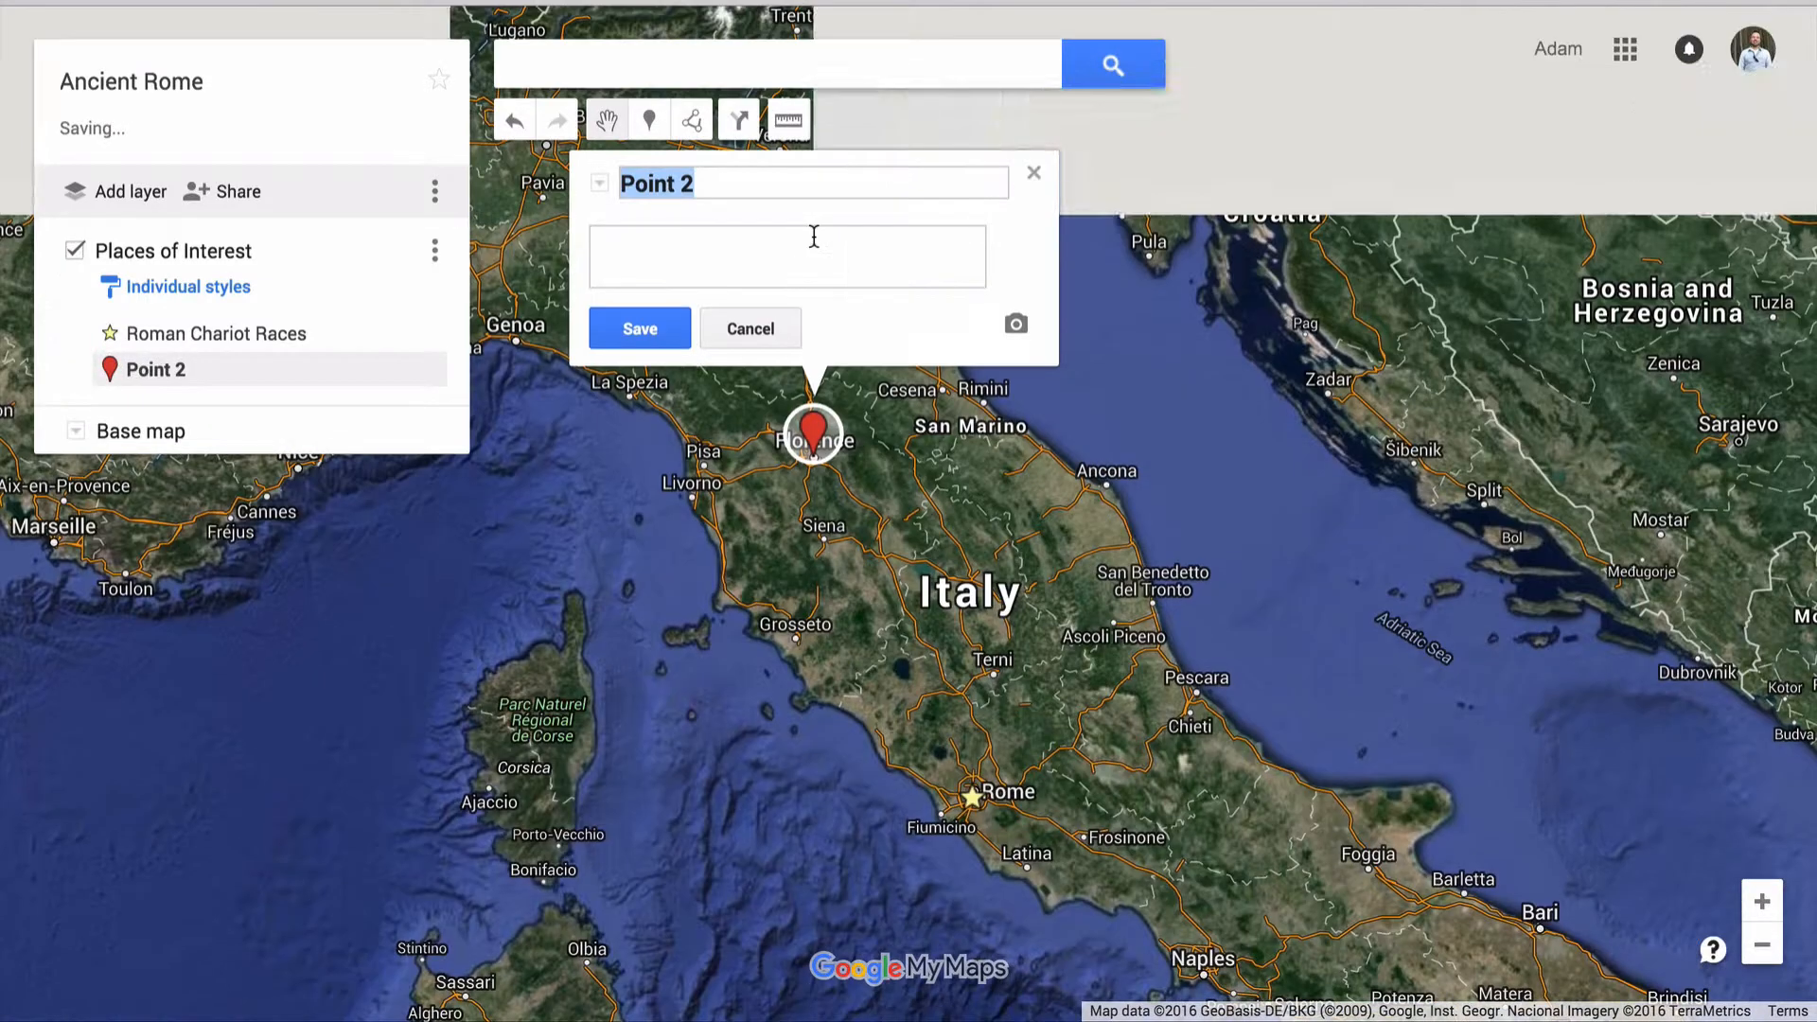
text(Florence, Italy)
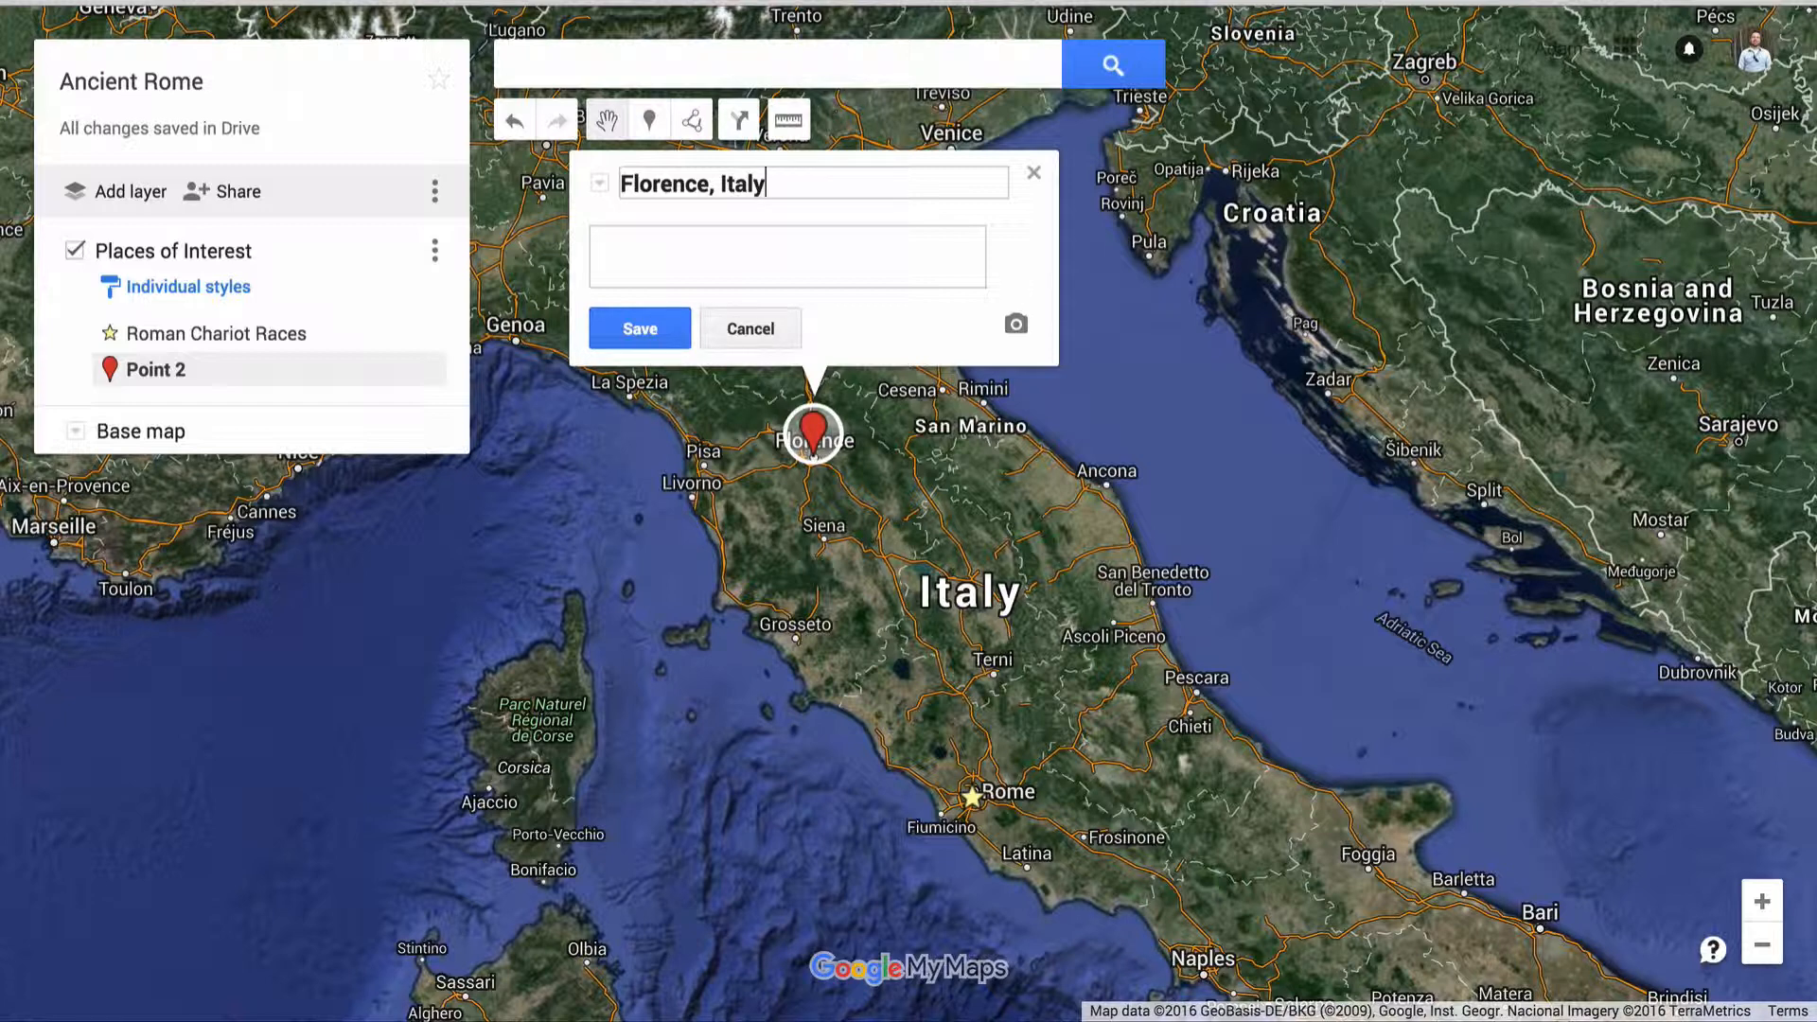
Search Google Images for "florence italy" to find a picture for the Florence marker
click(1017, 326)
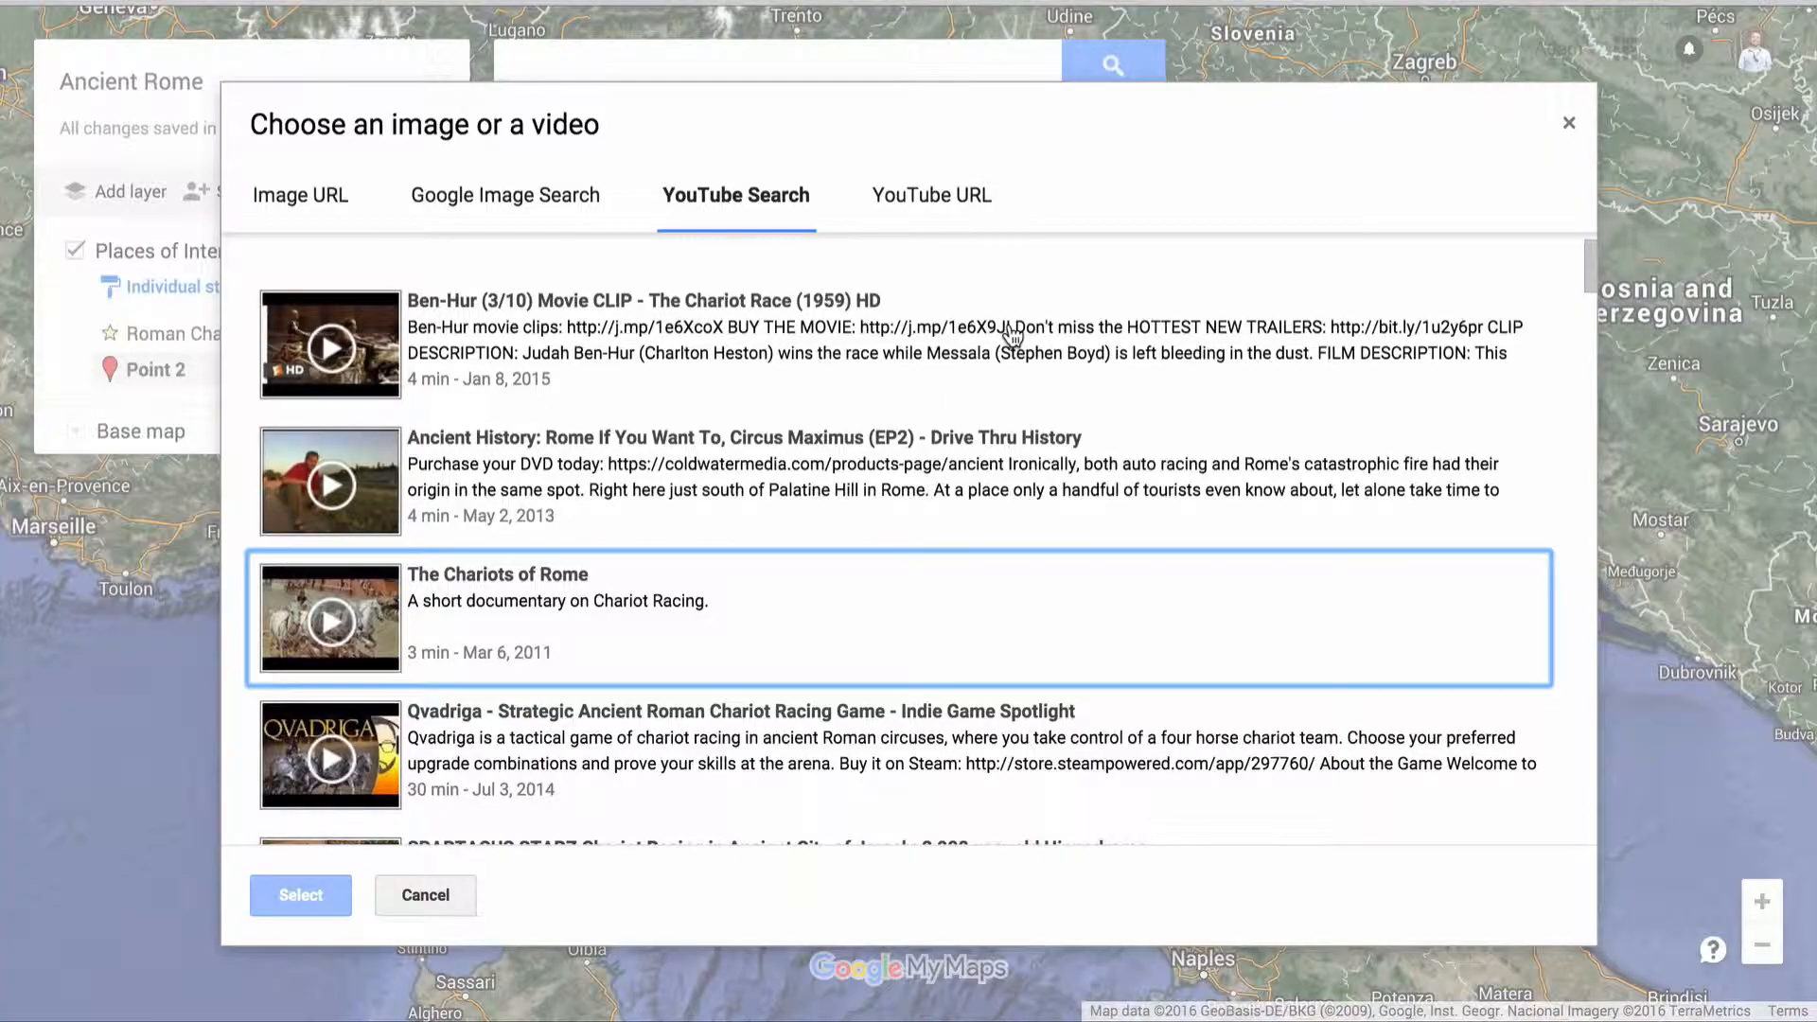
click(492, 197)
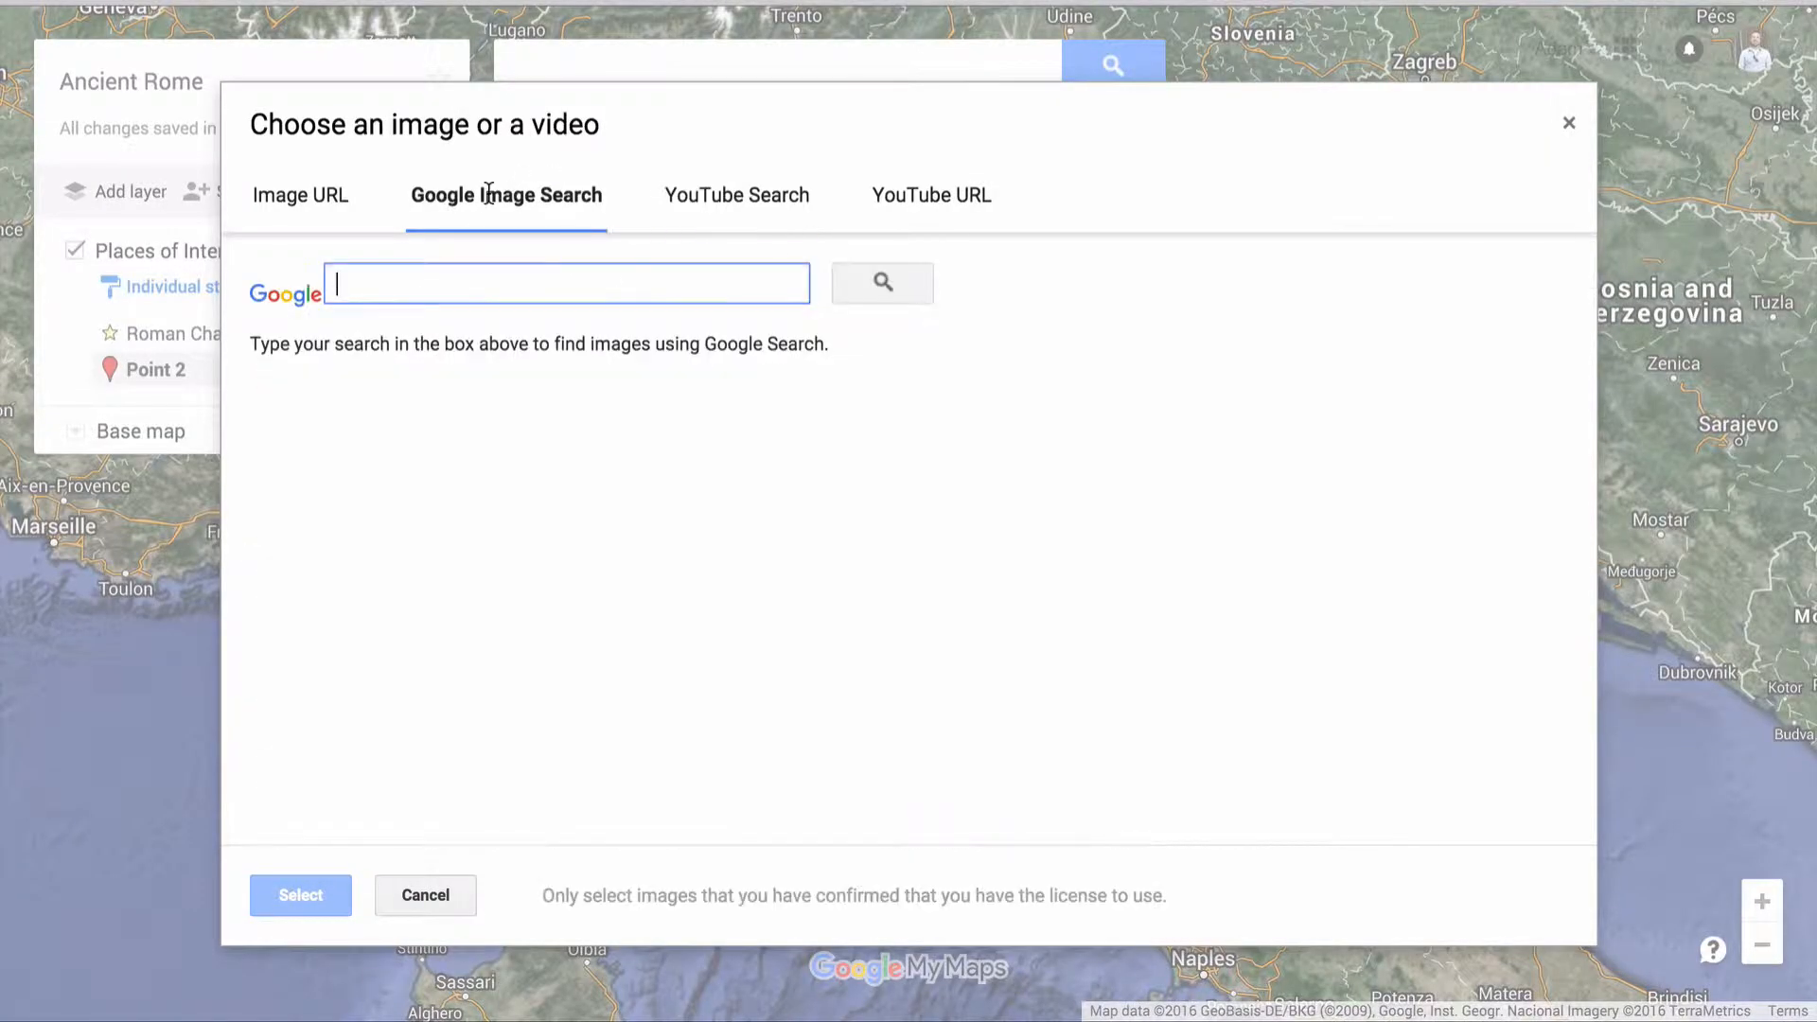
click(320, 201)
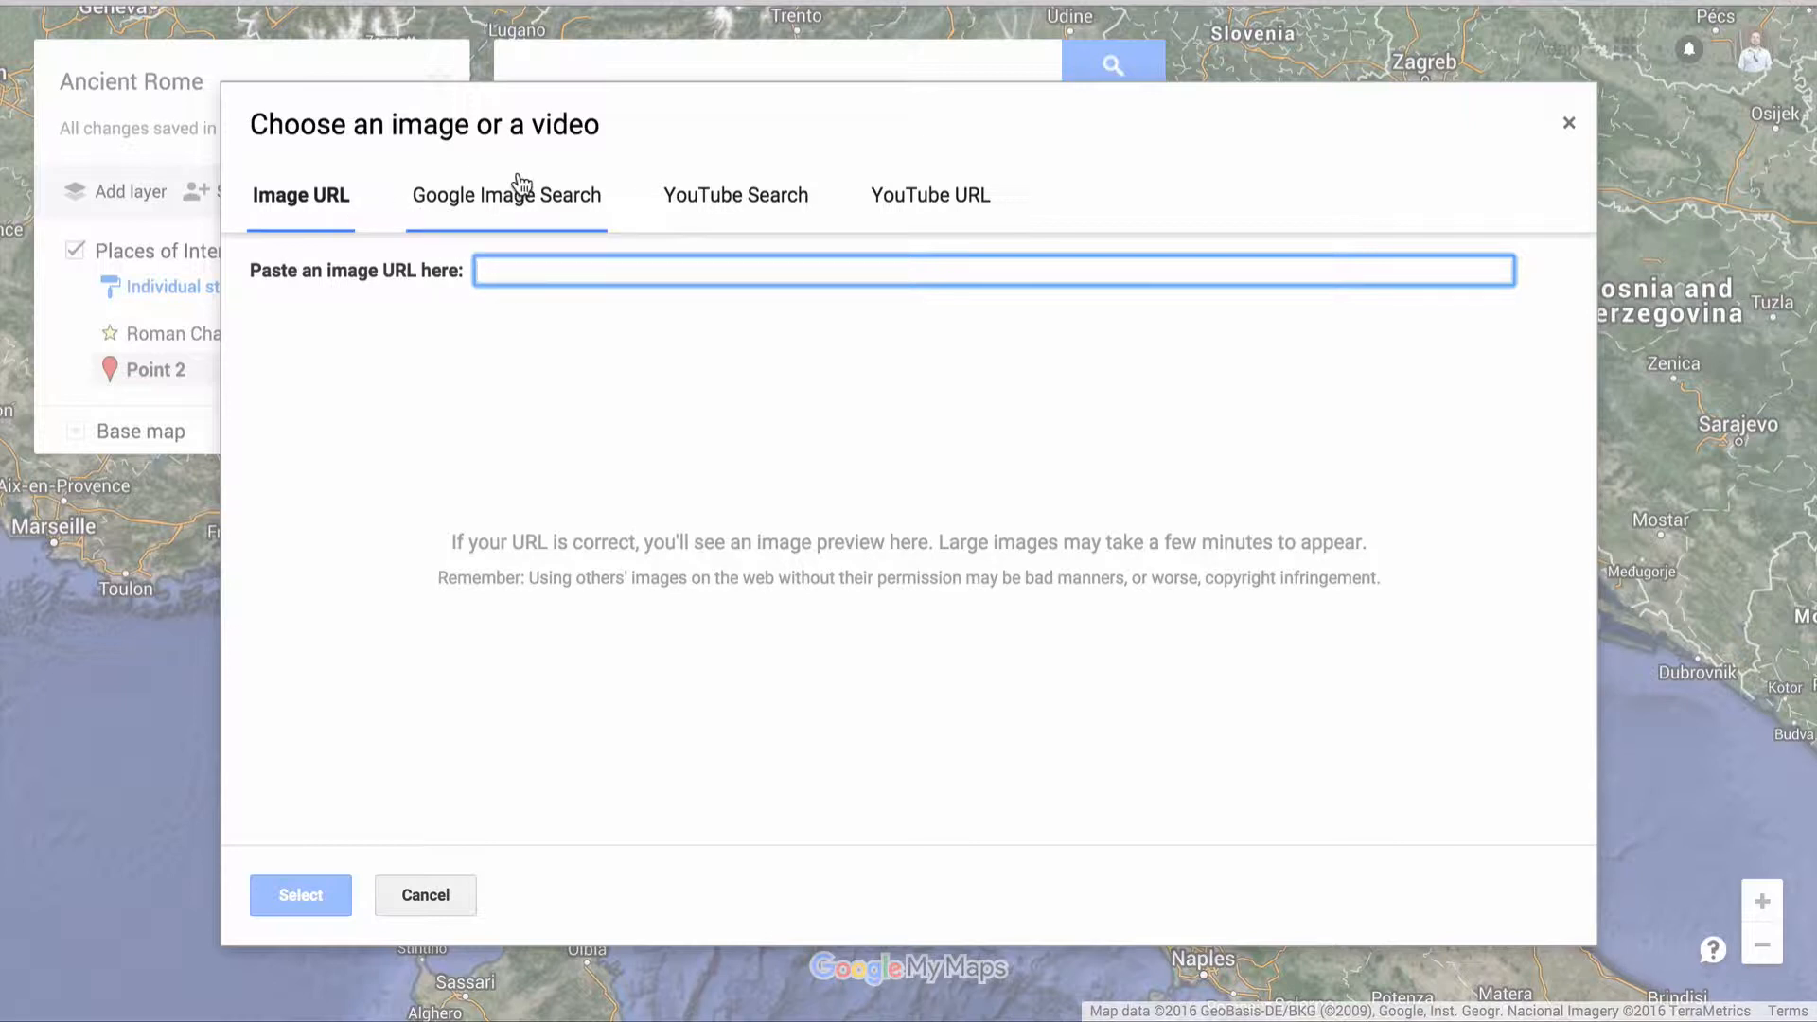
click(487, 187)
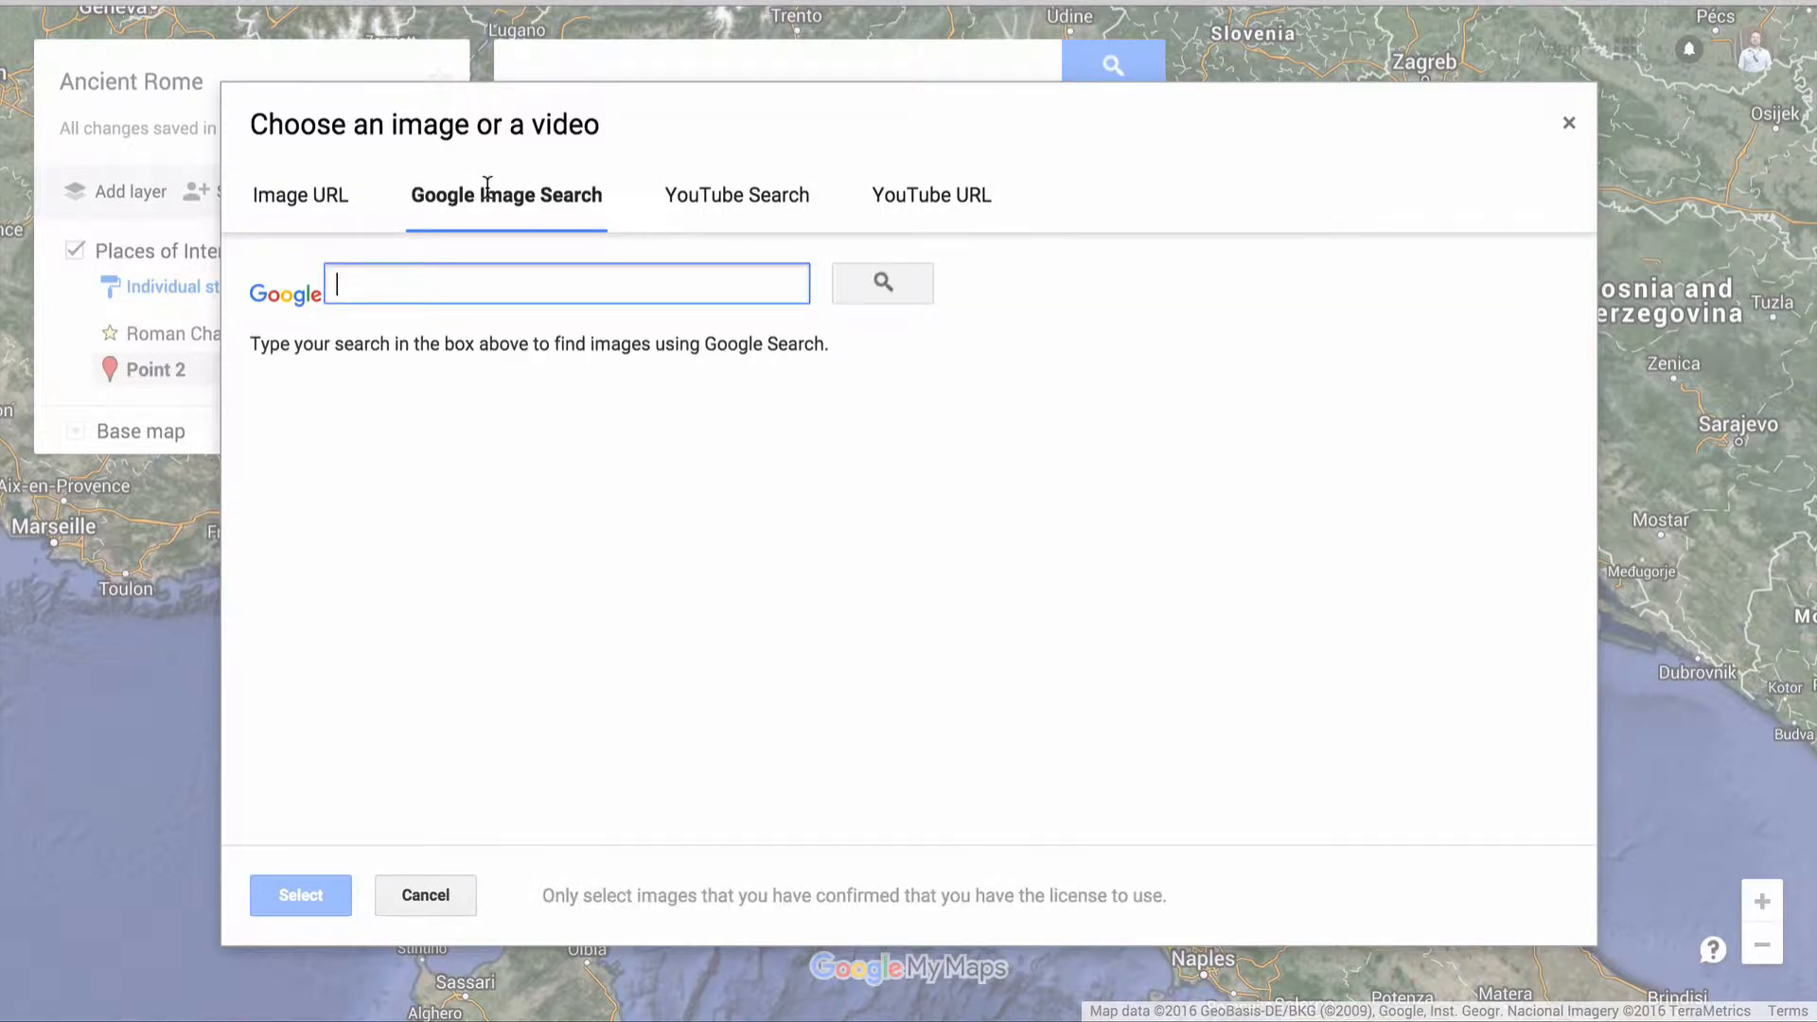
text(floren)
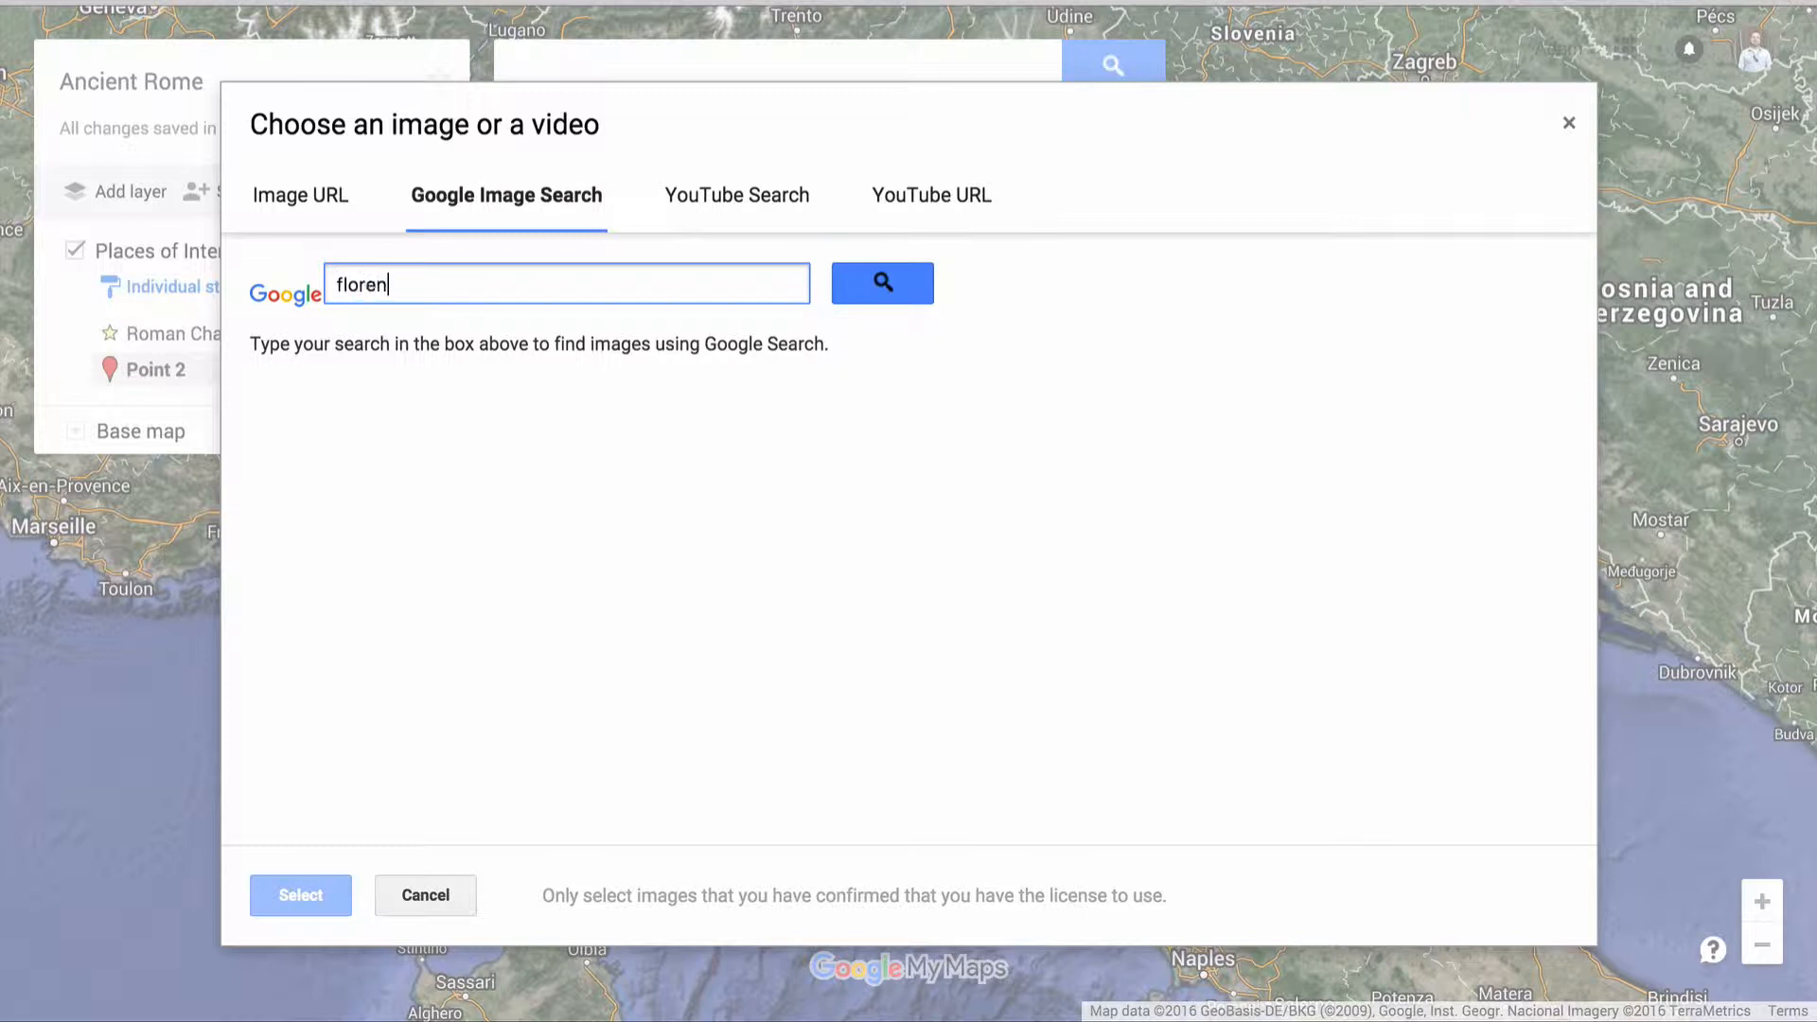
text(ce italy)
key(Return)
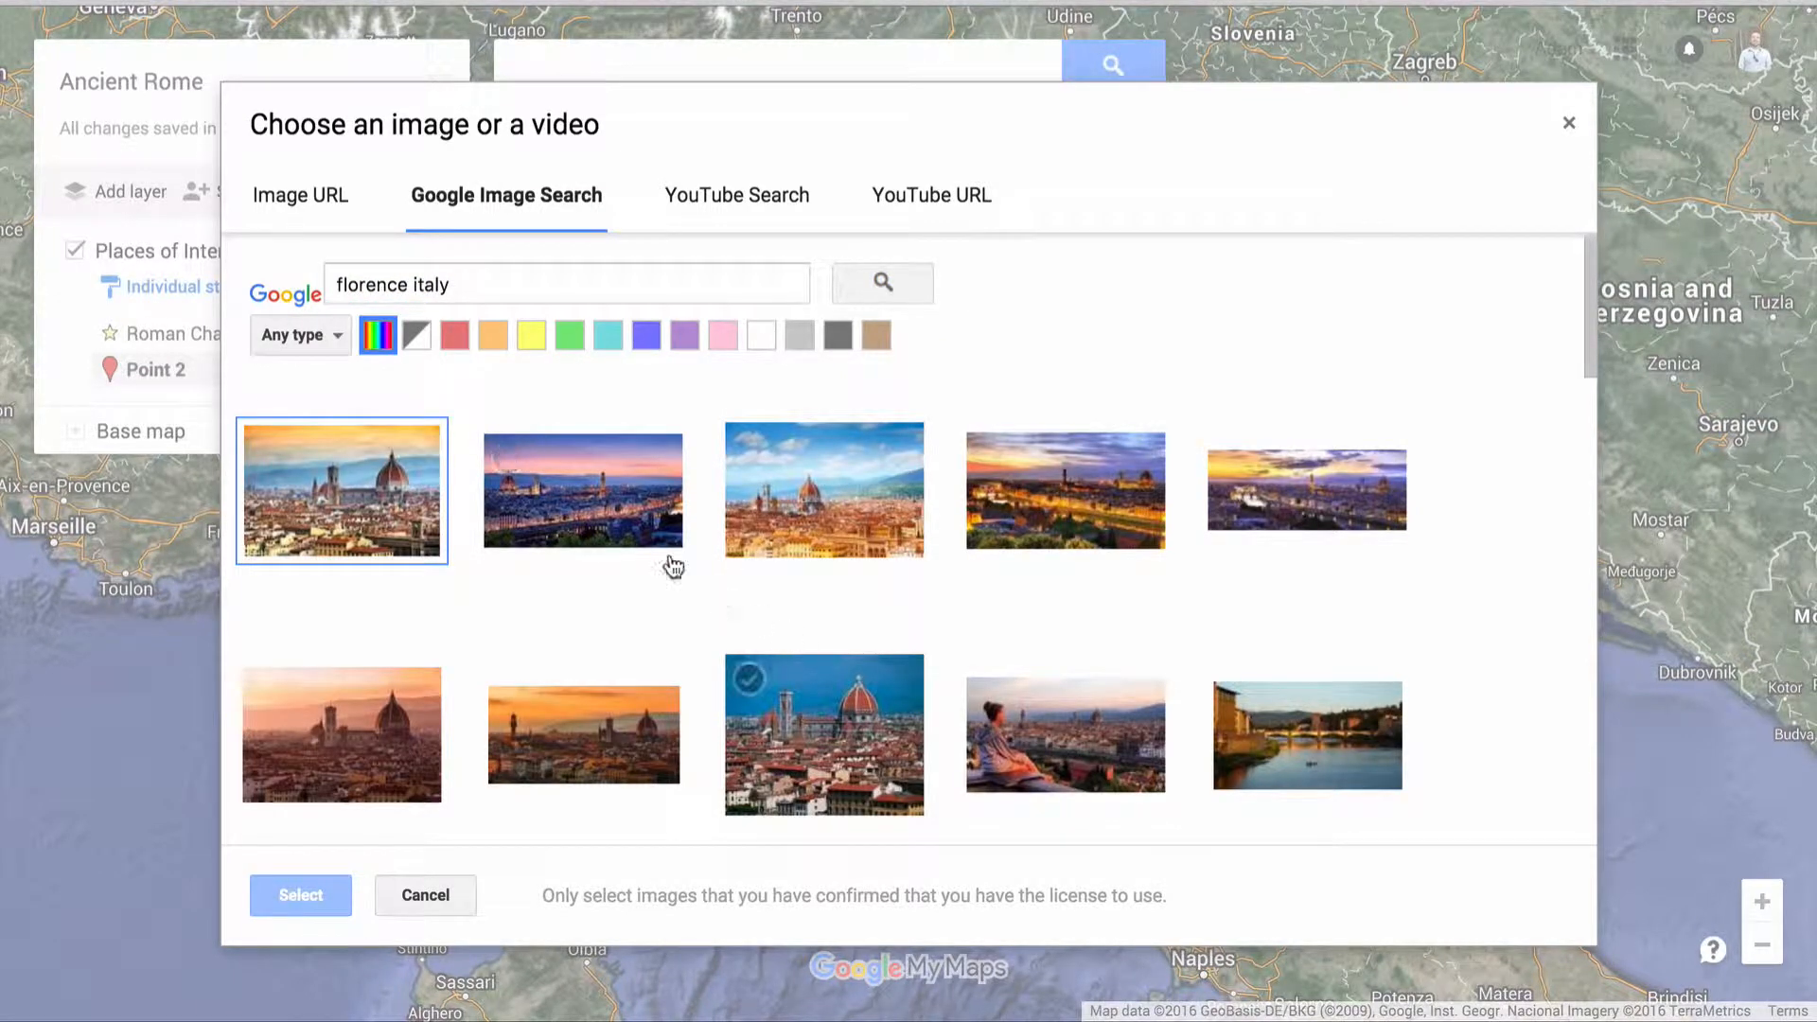
Attach the dusk skyline photo with the purple-pink sky to the Florence marker and save the marker
click(507, 460)
click(301, 896)
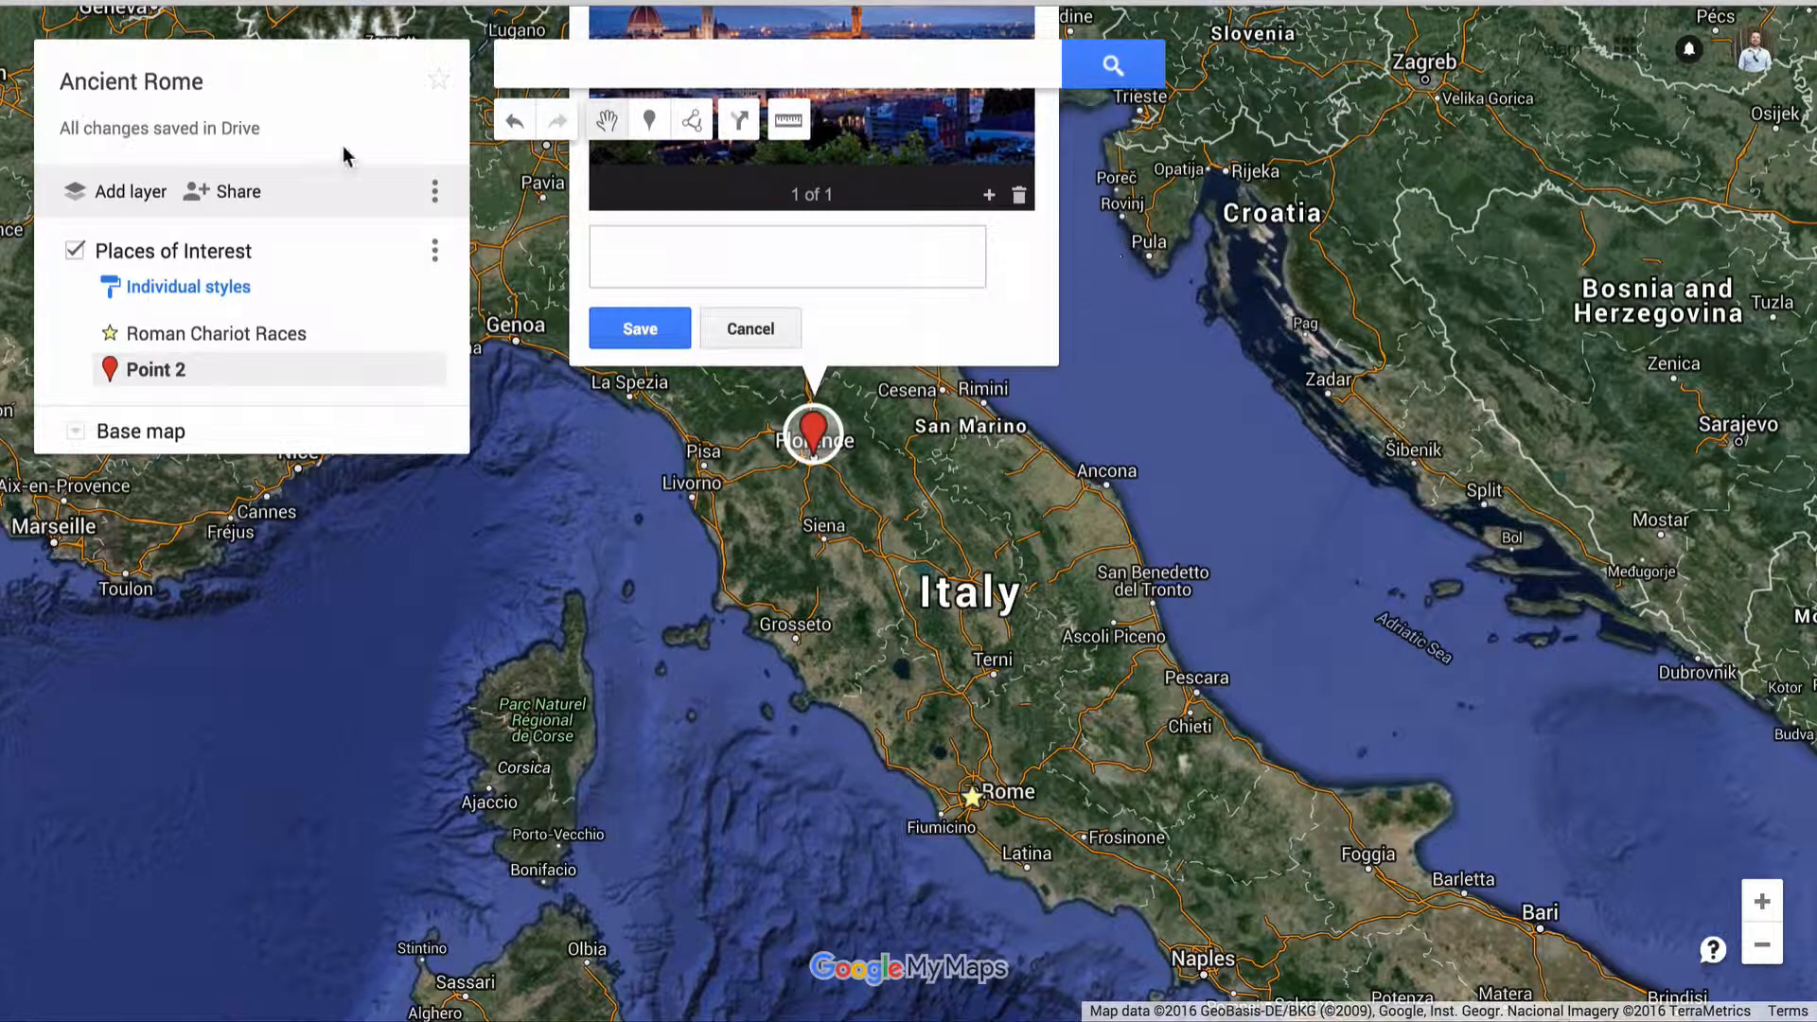
drag(1160, 251, 1186, 605)
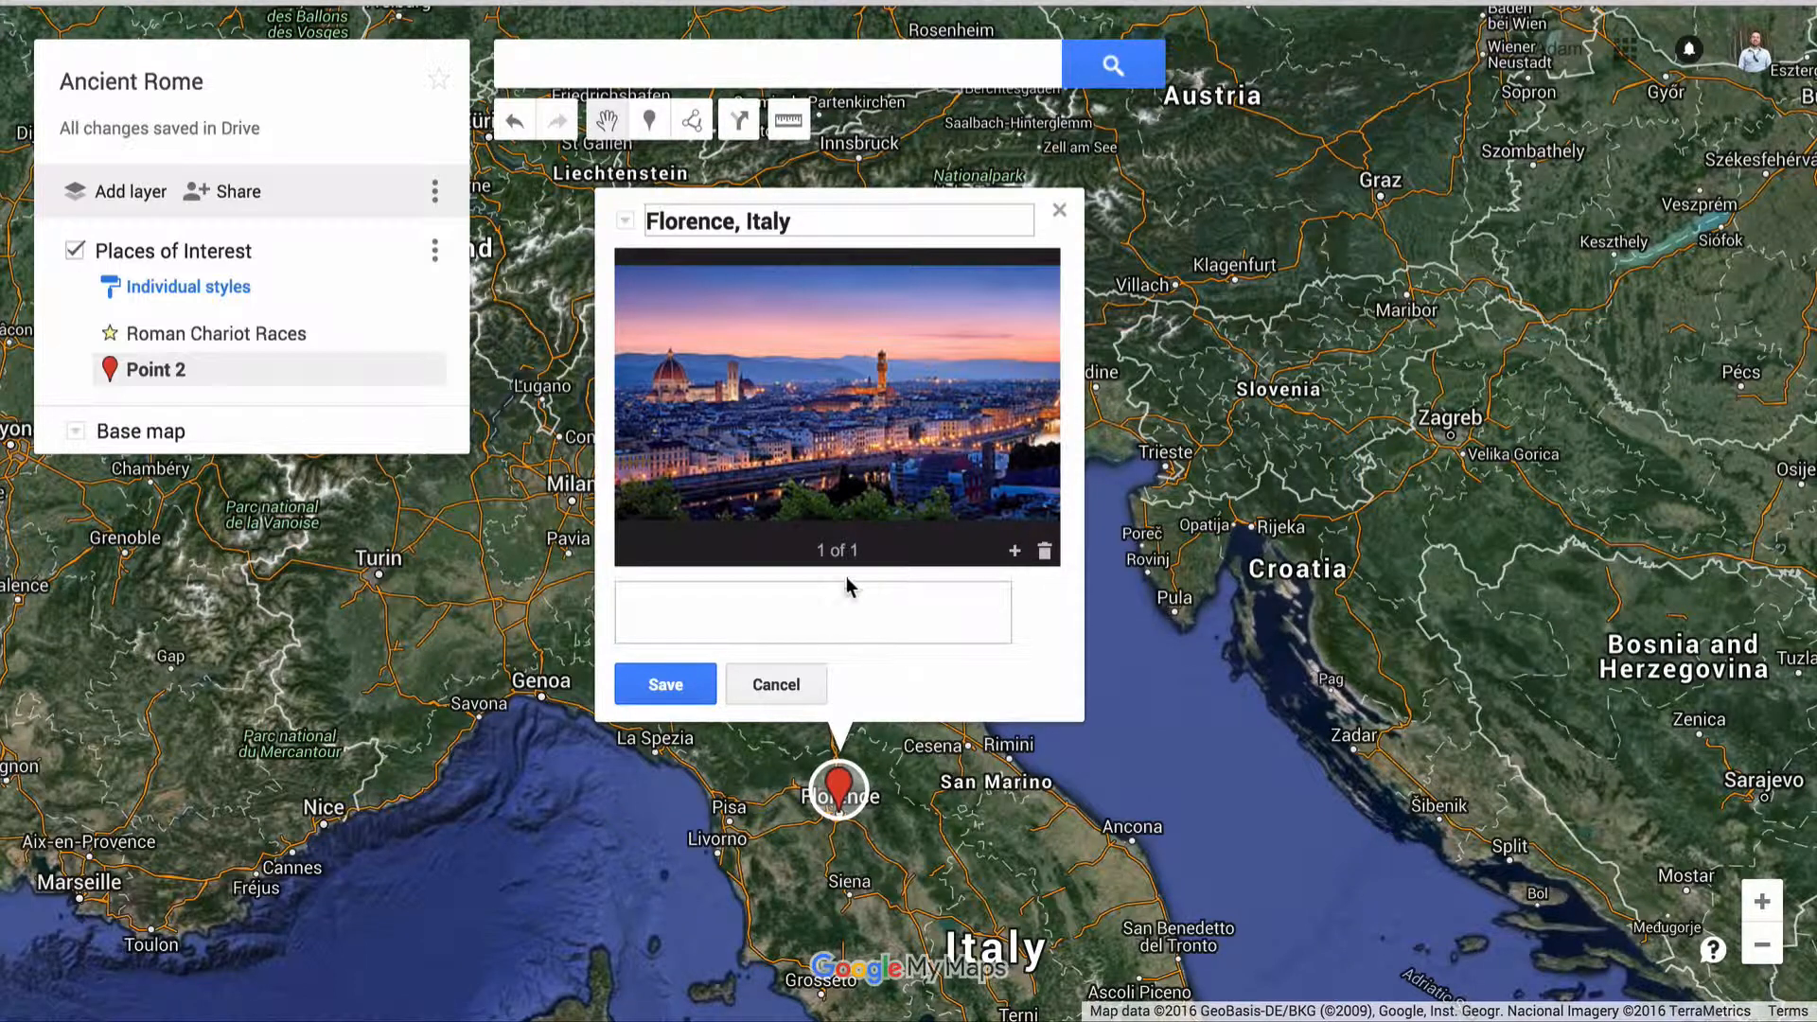
click(665, 684)
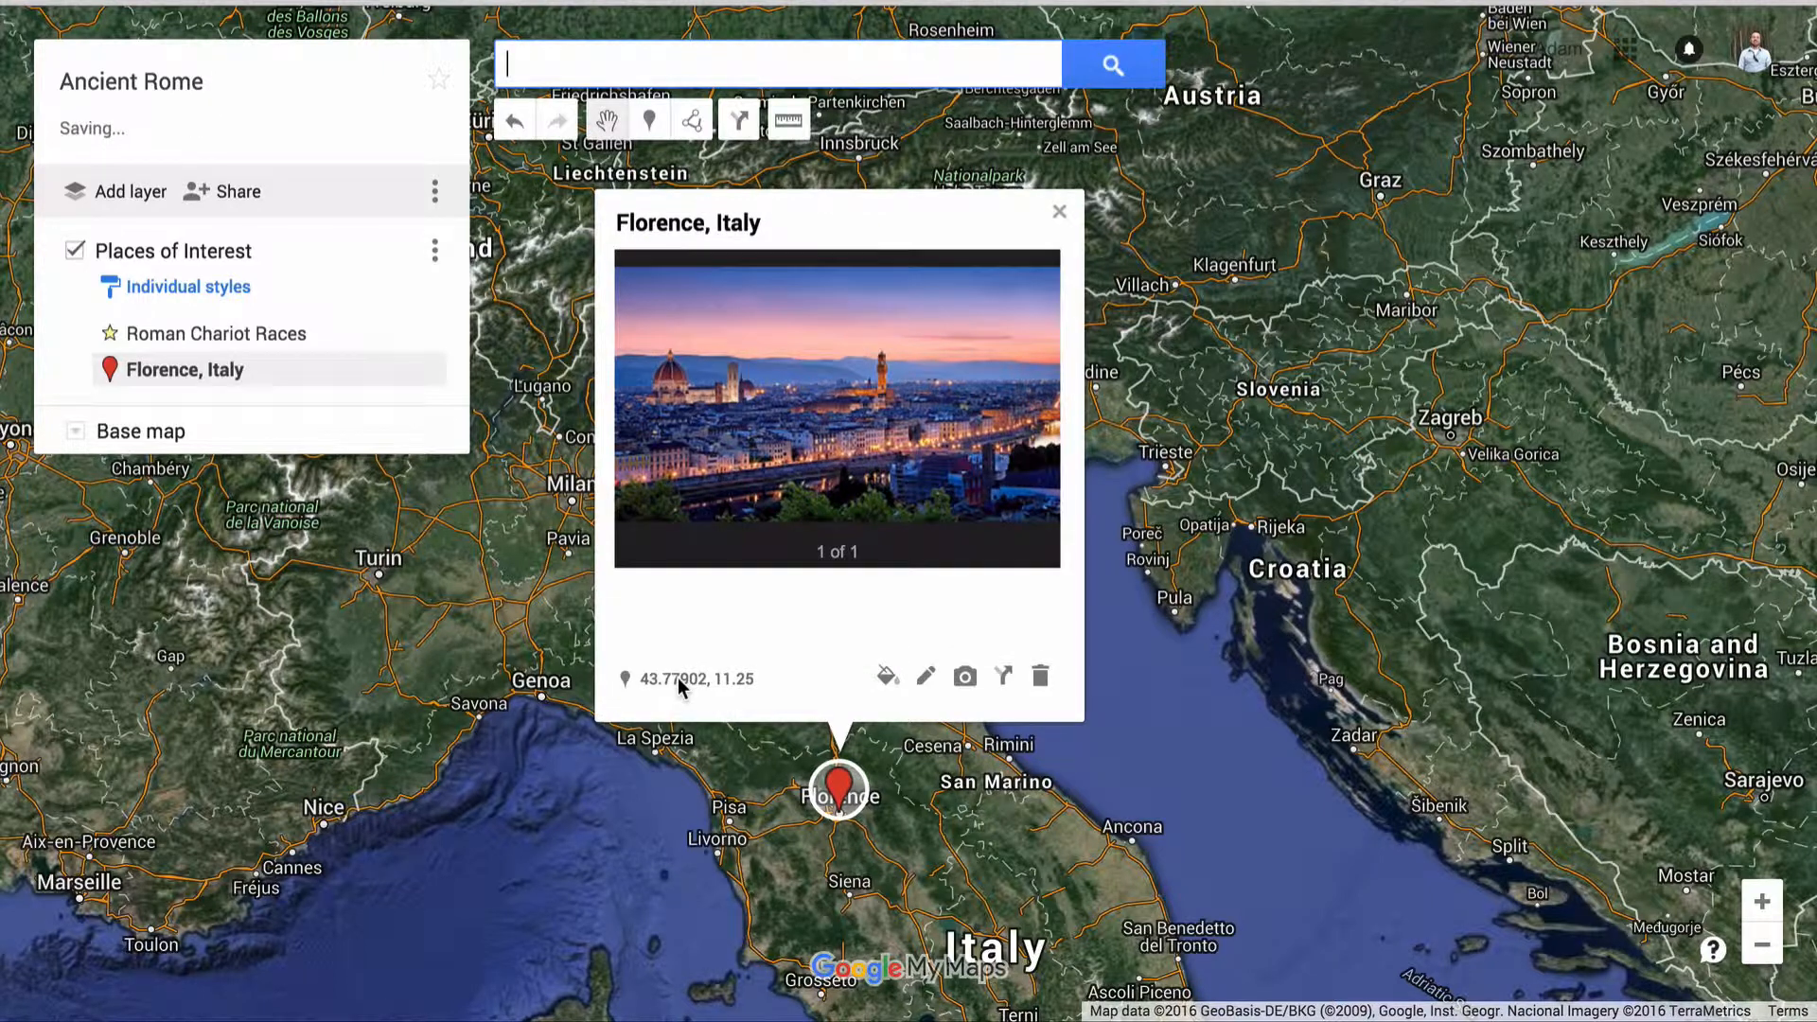
Change the Florence, Italy marker's icon to the painter's palette from the Points of interest set and close the marker's details
click(885, 675)
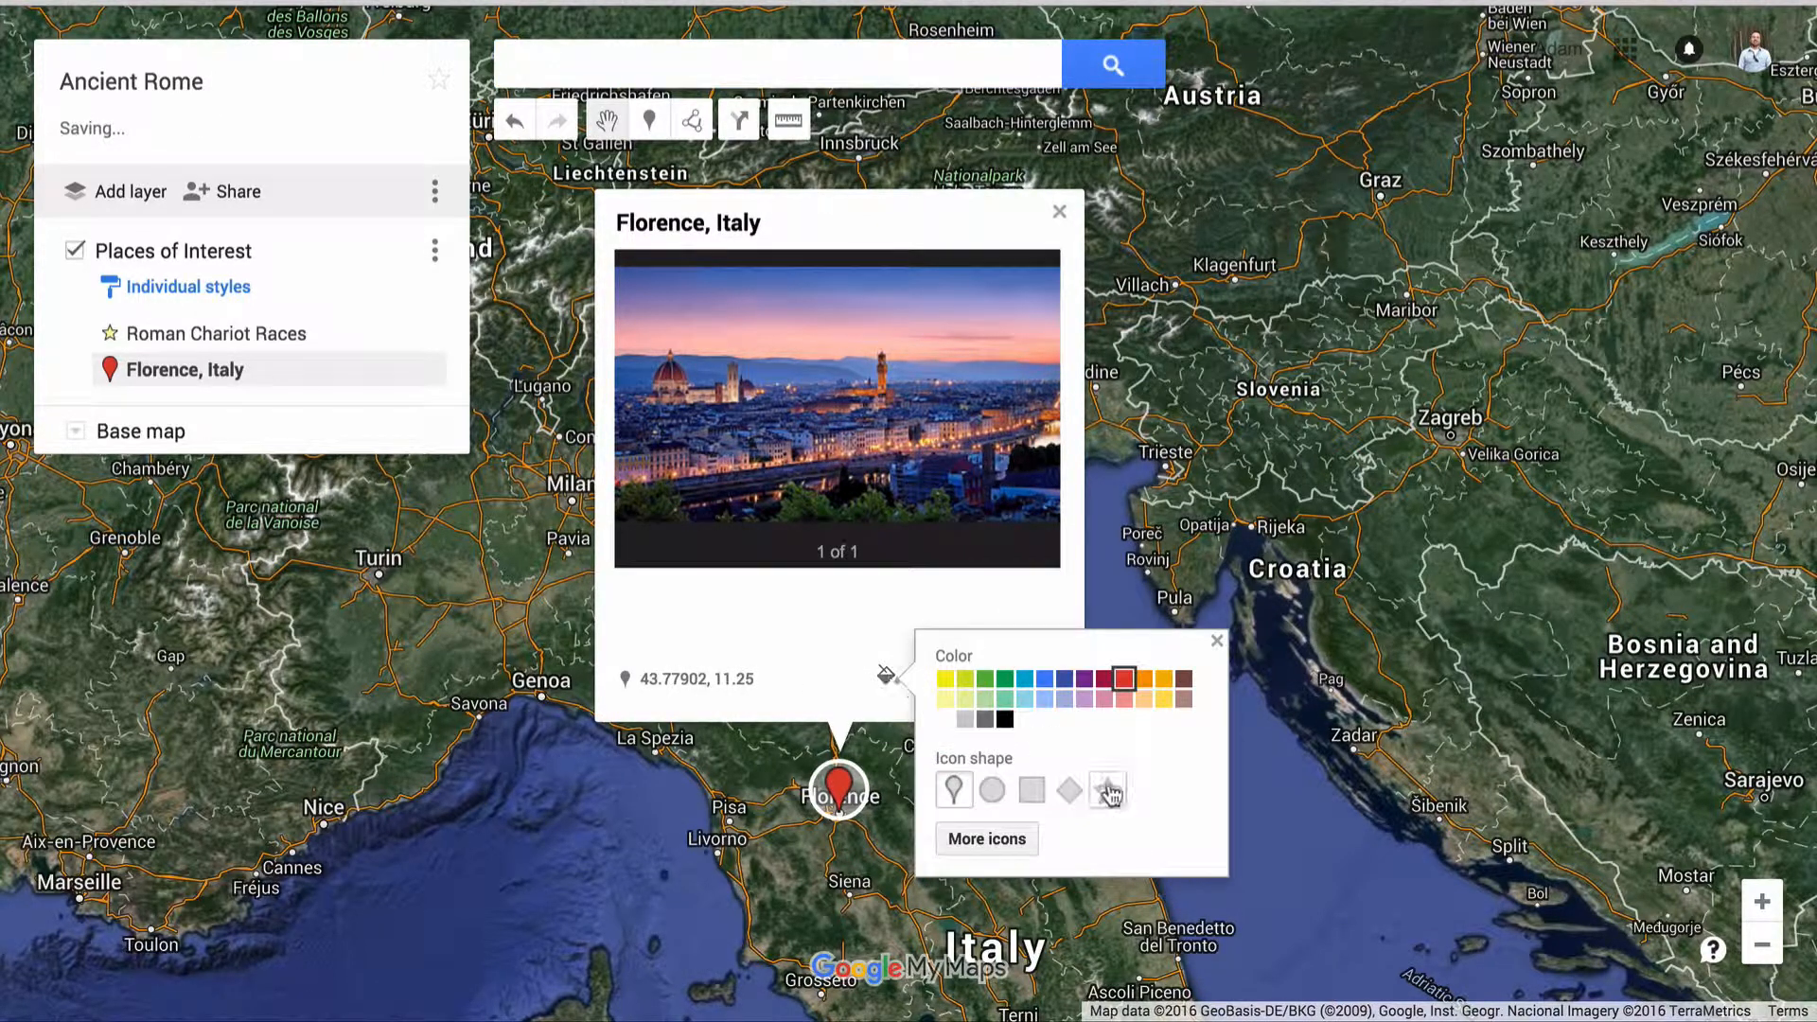
click(1001, 836)
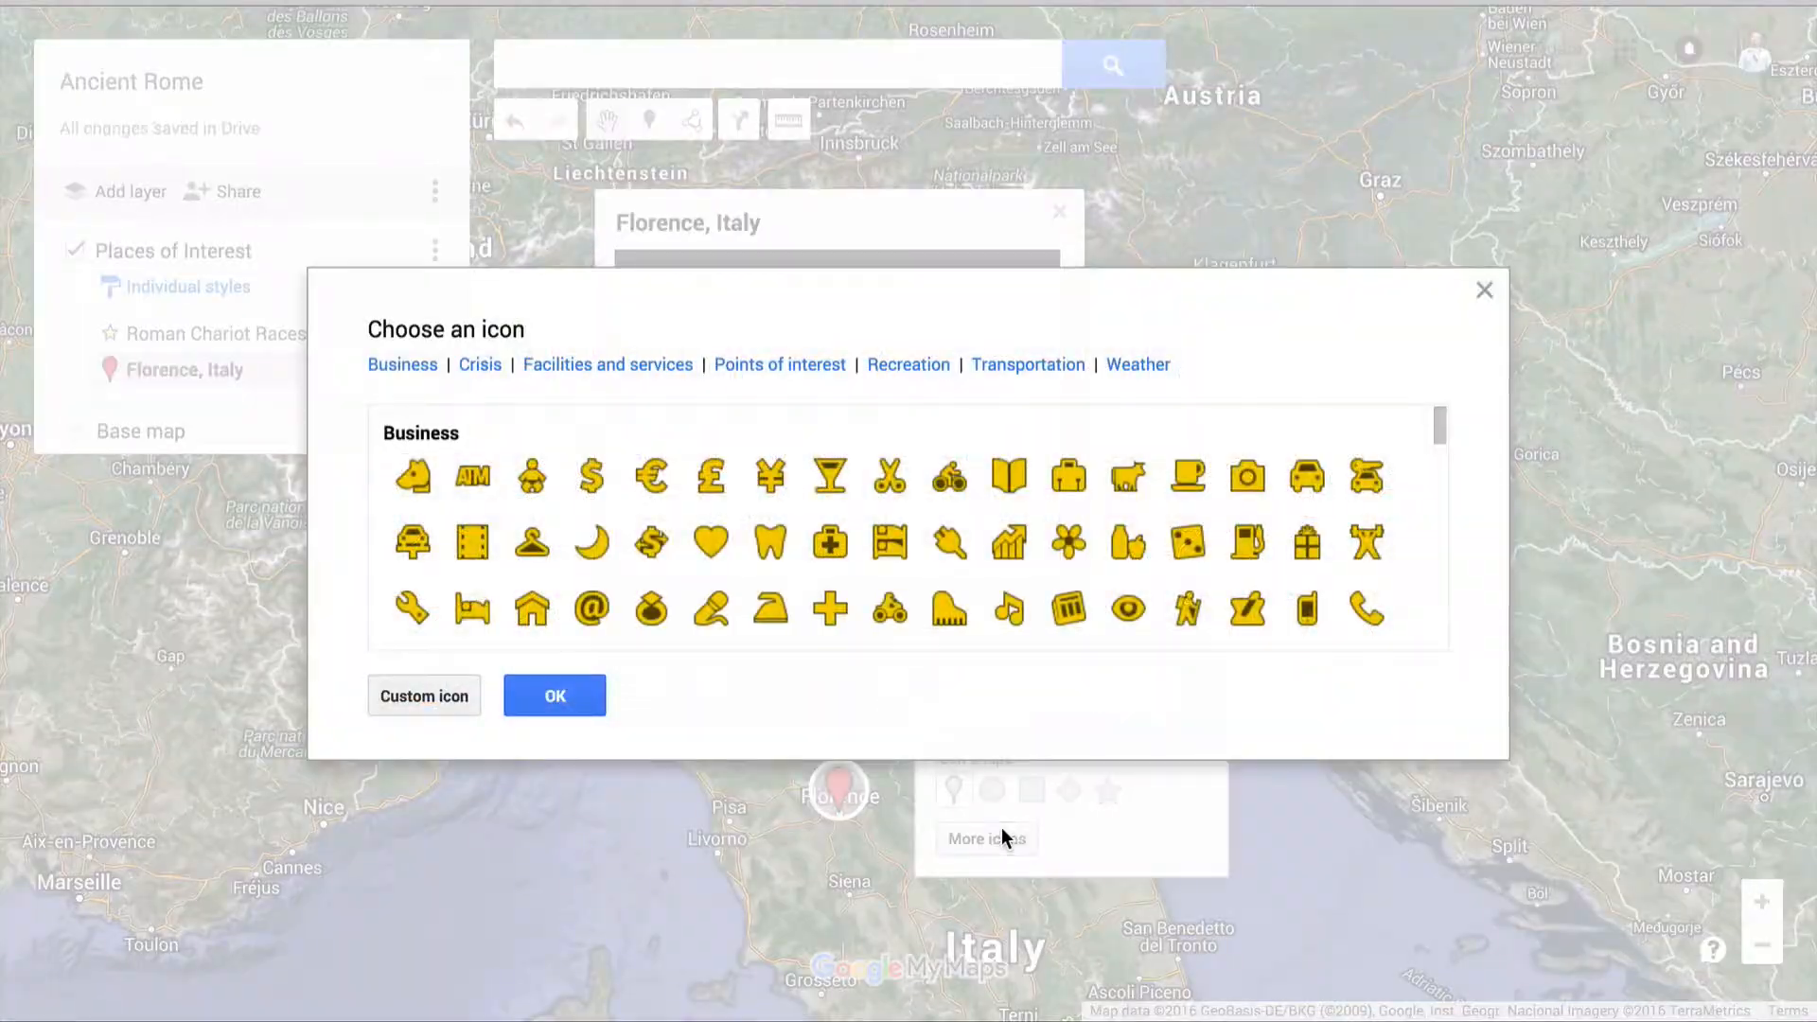
click(774, 371)
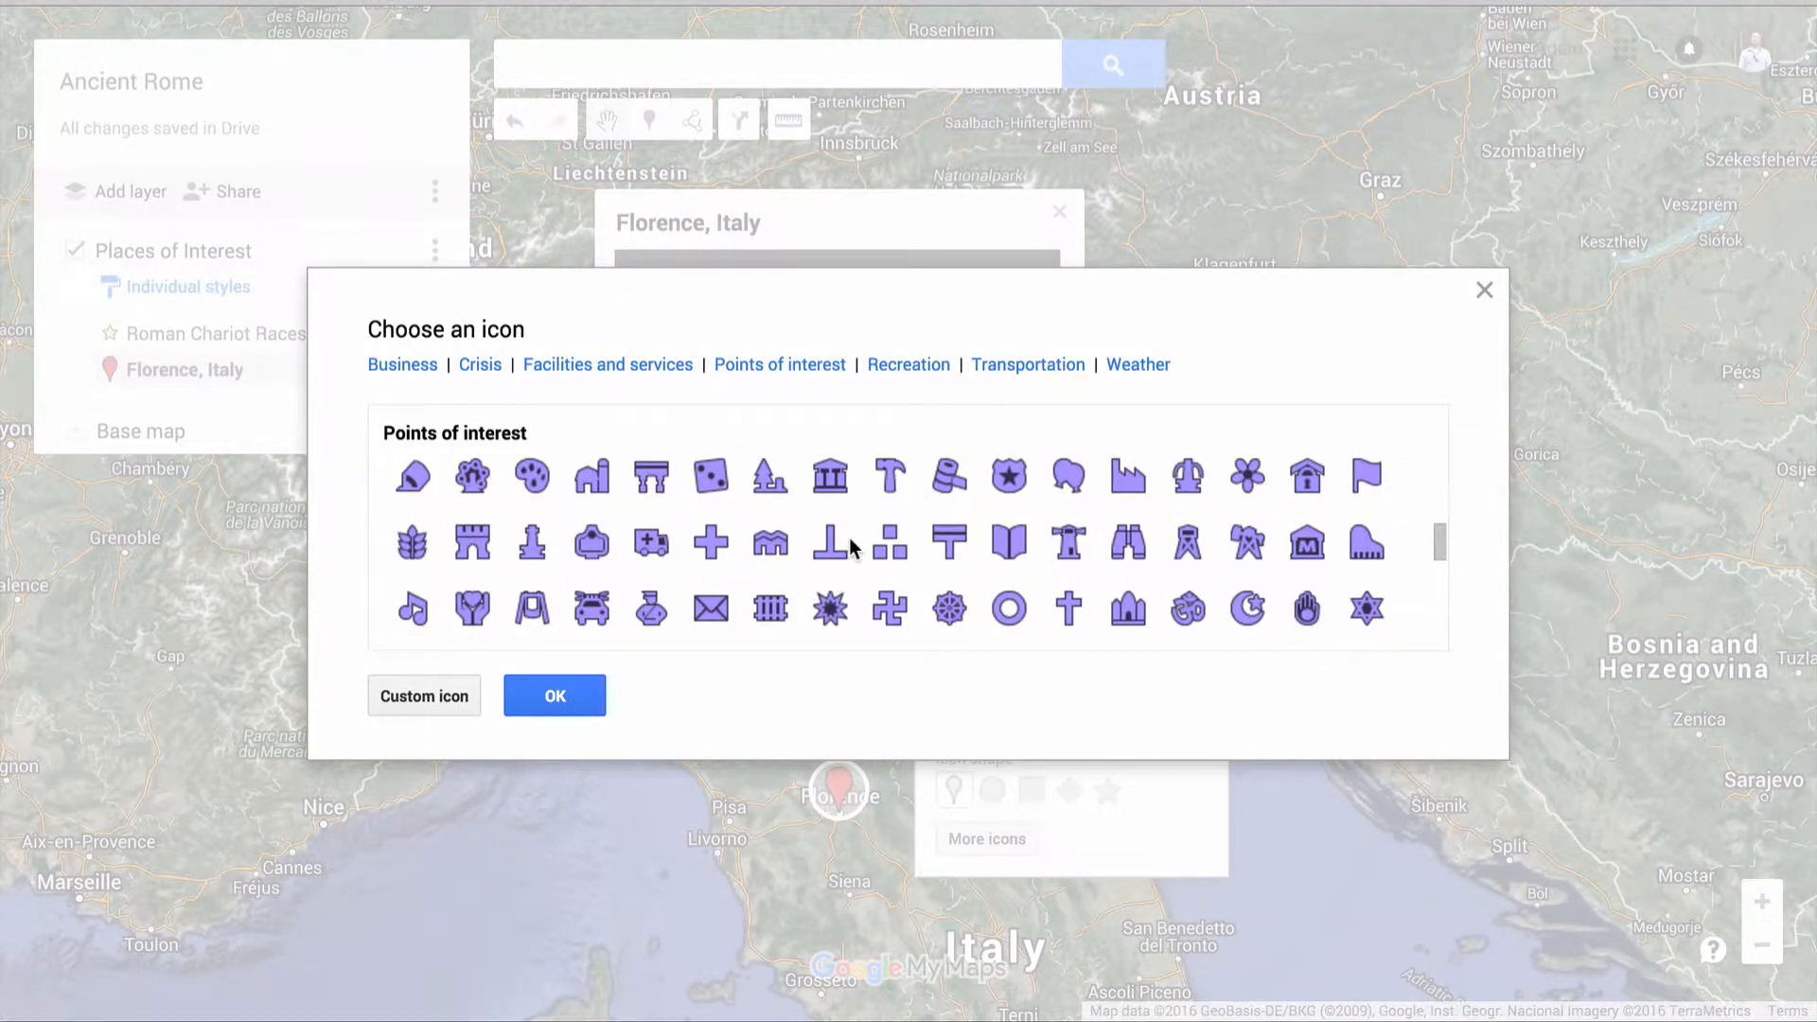
click(535, 478)
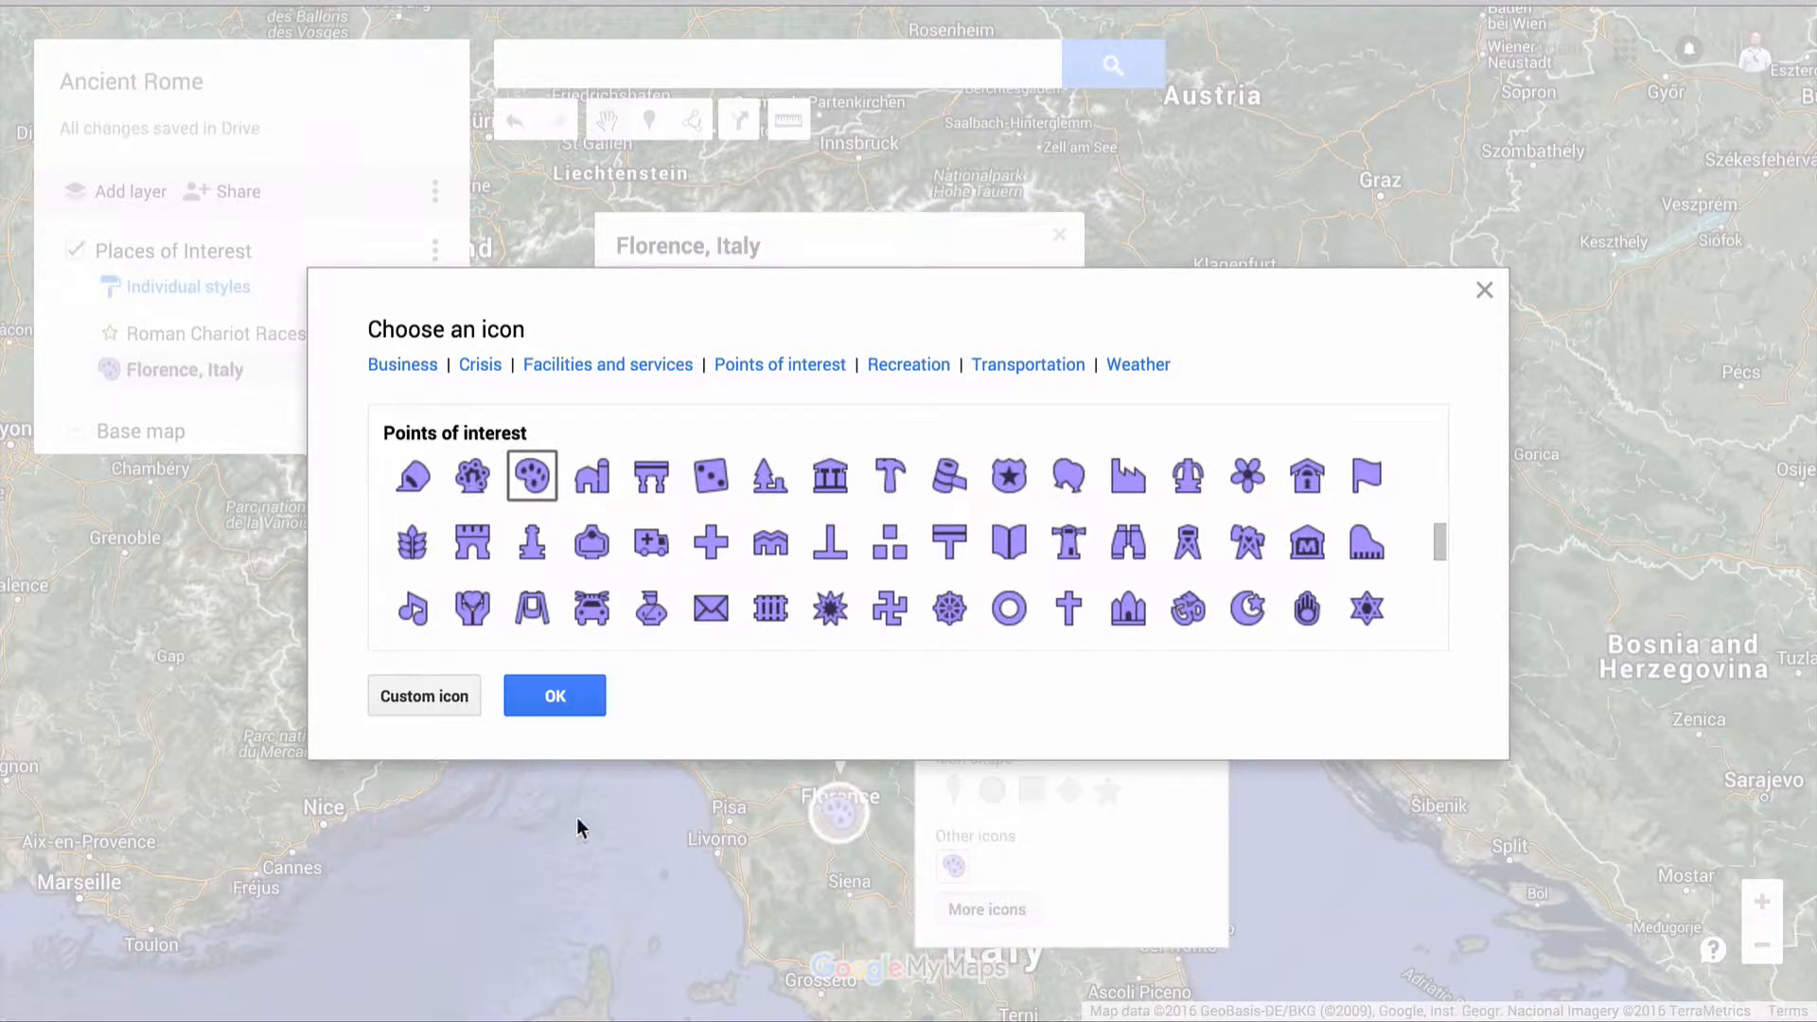
click(579, 692)
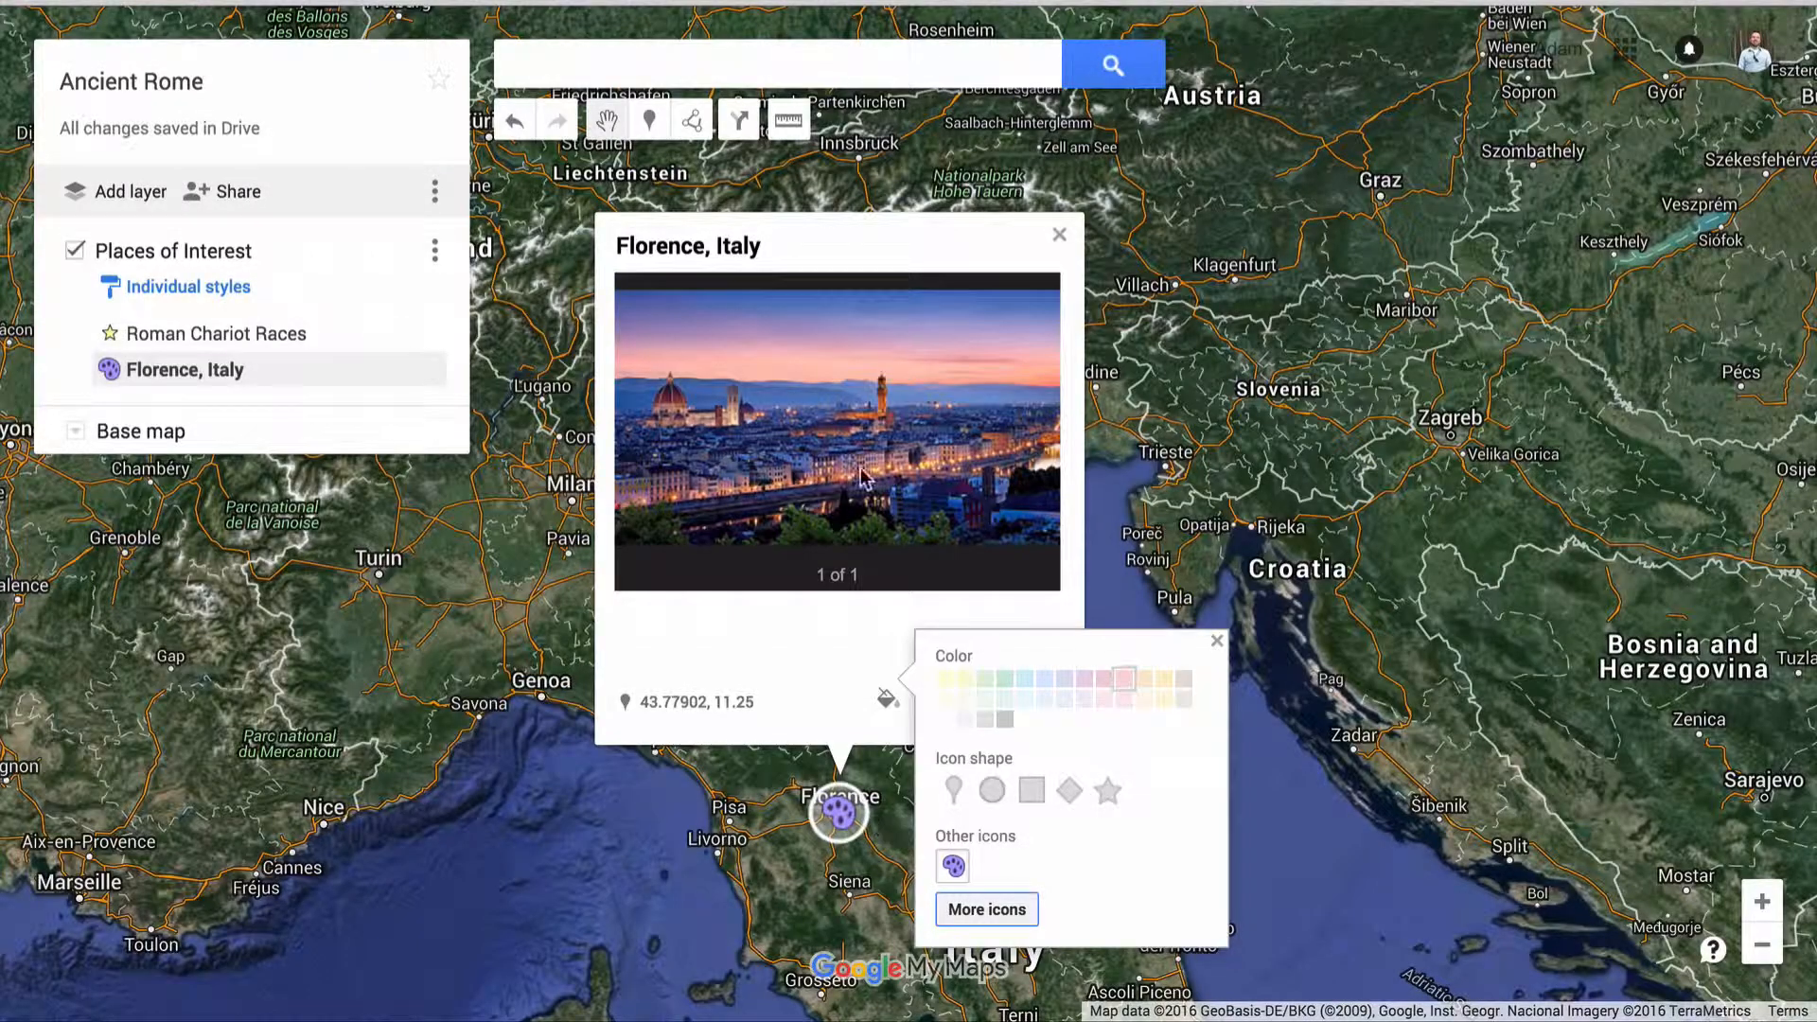
click(1217, 640)
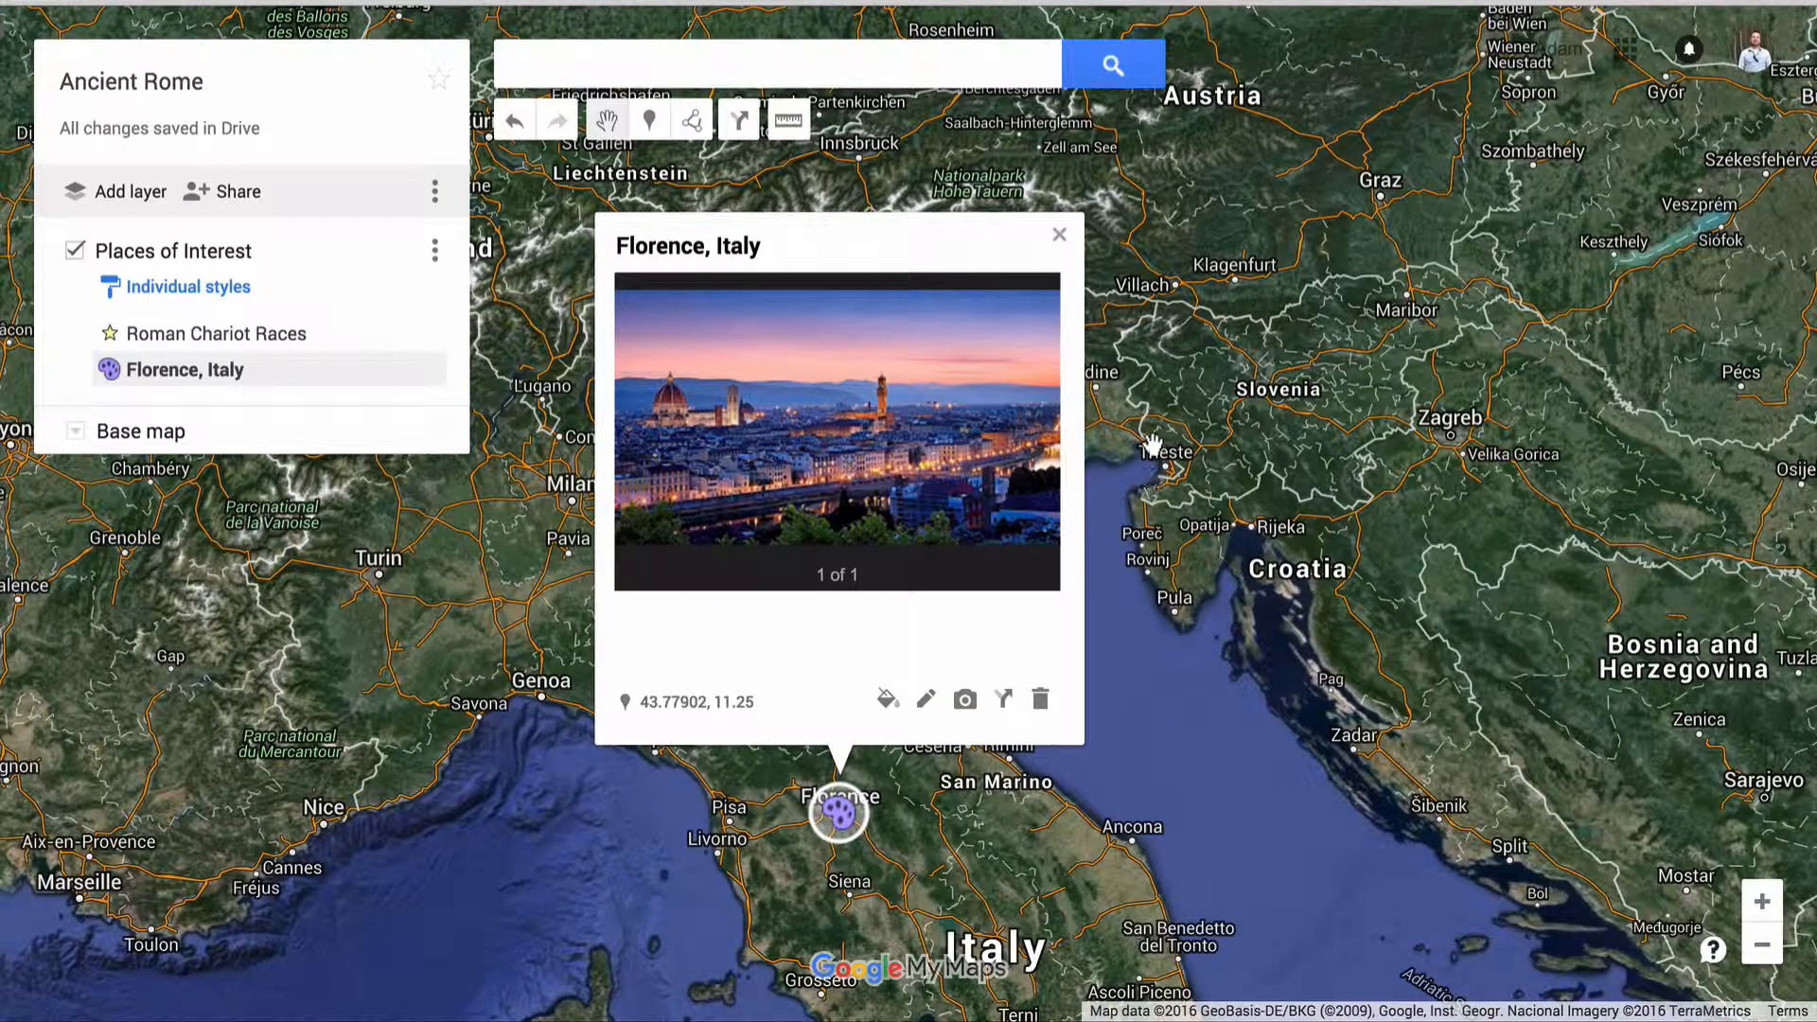
click(1213, 356)
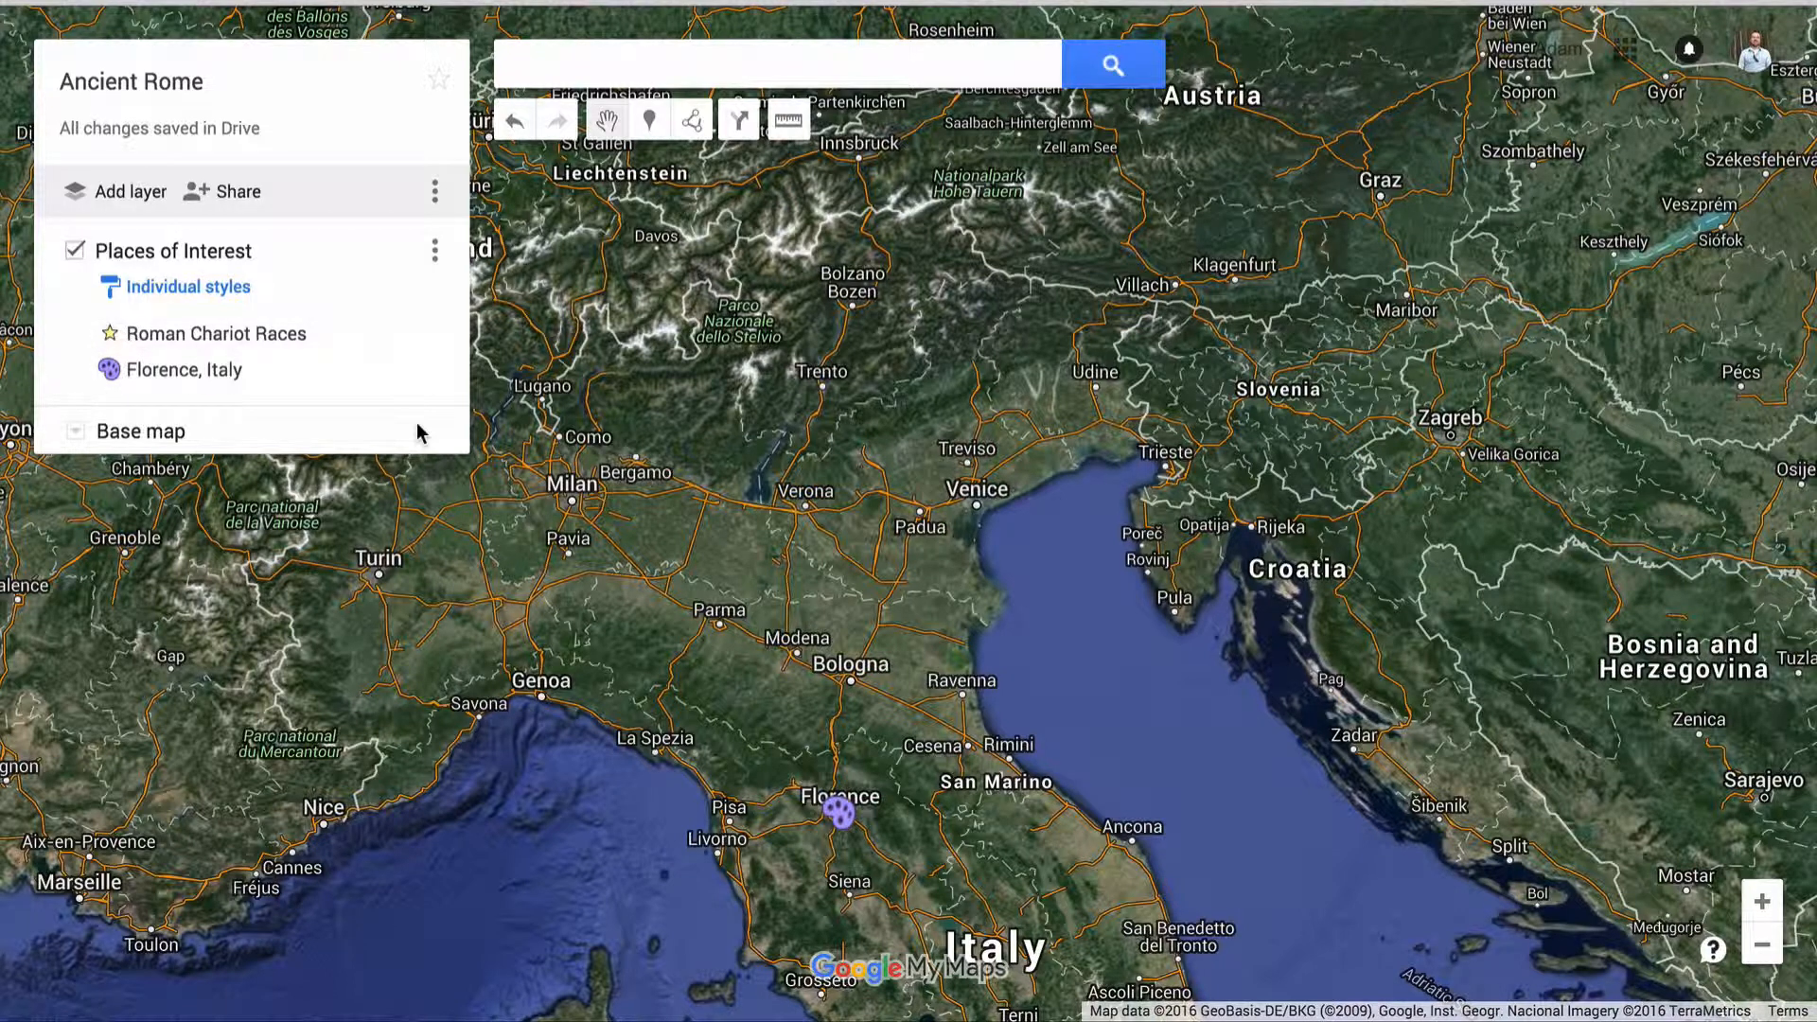
Add a new layer to the map and name it Bodies of Water
click(135, 193)
click(132, 192)
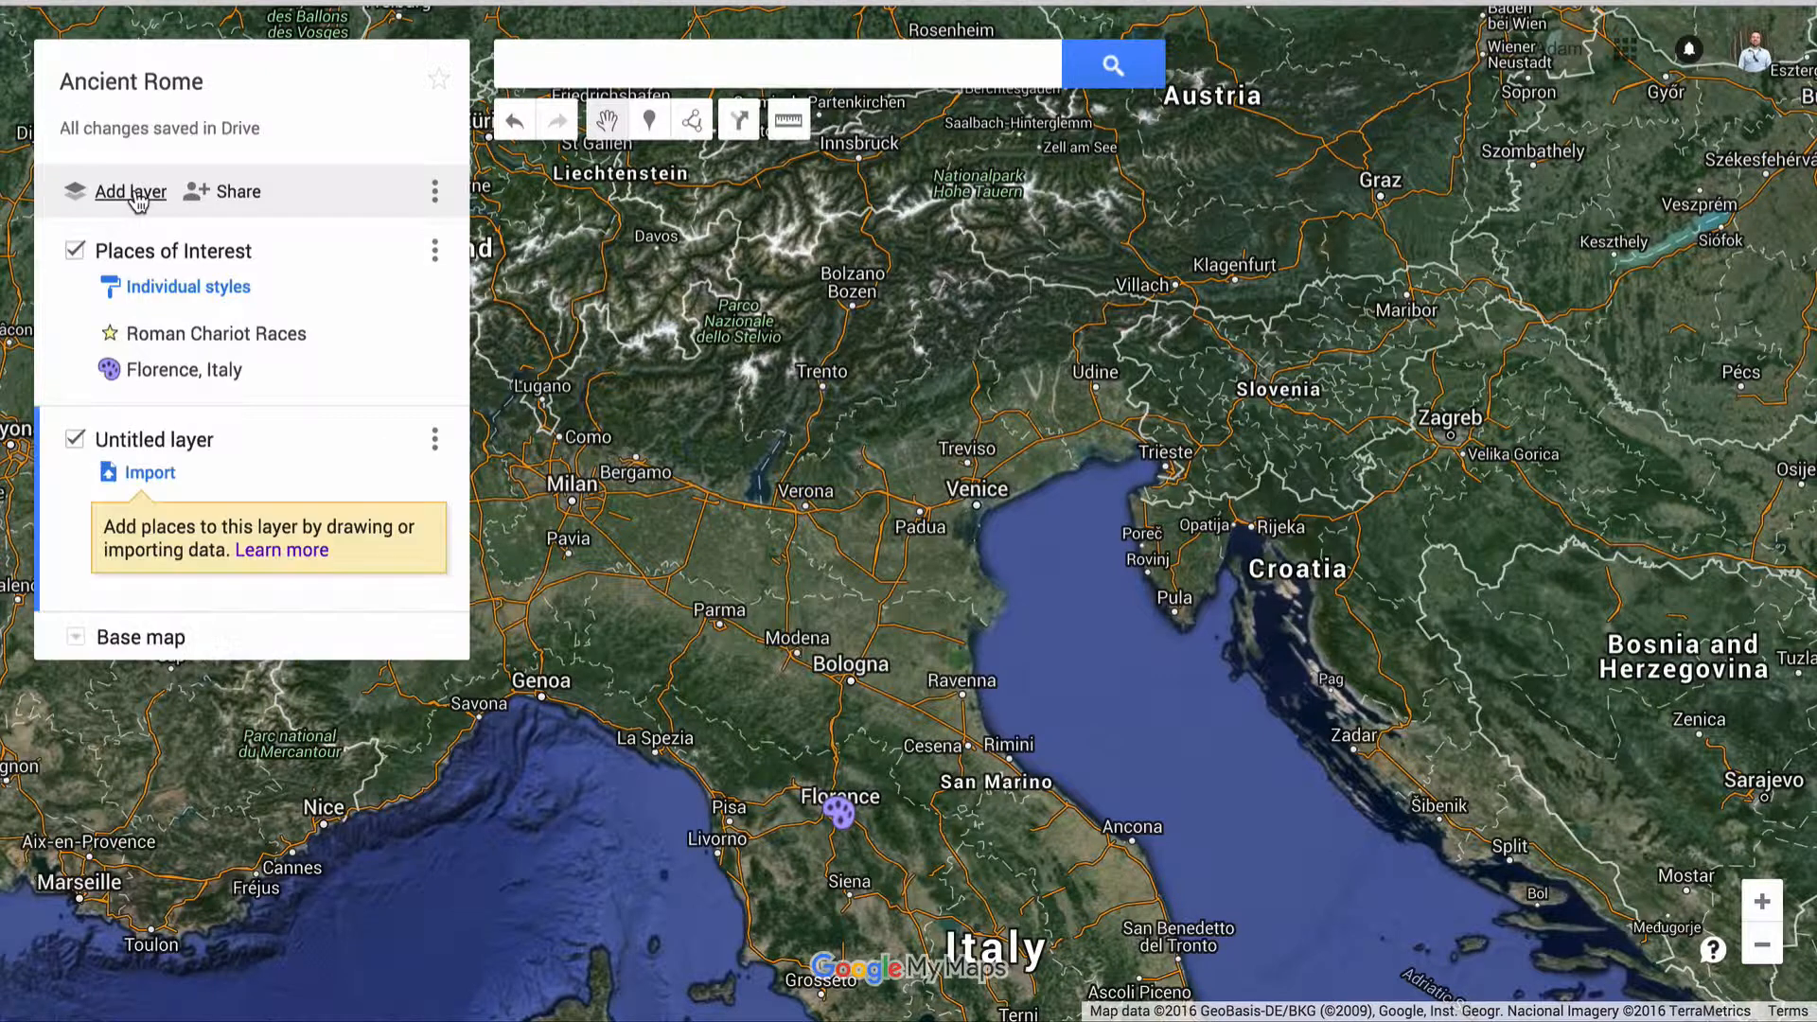
click(154, 445)
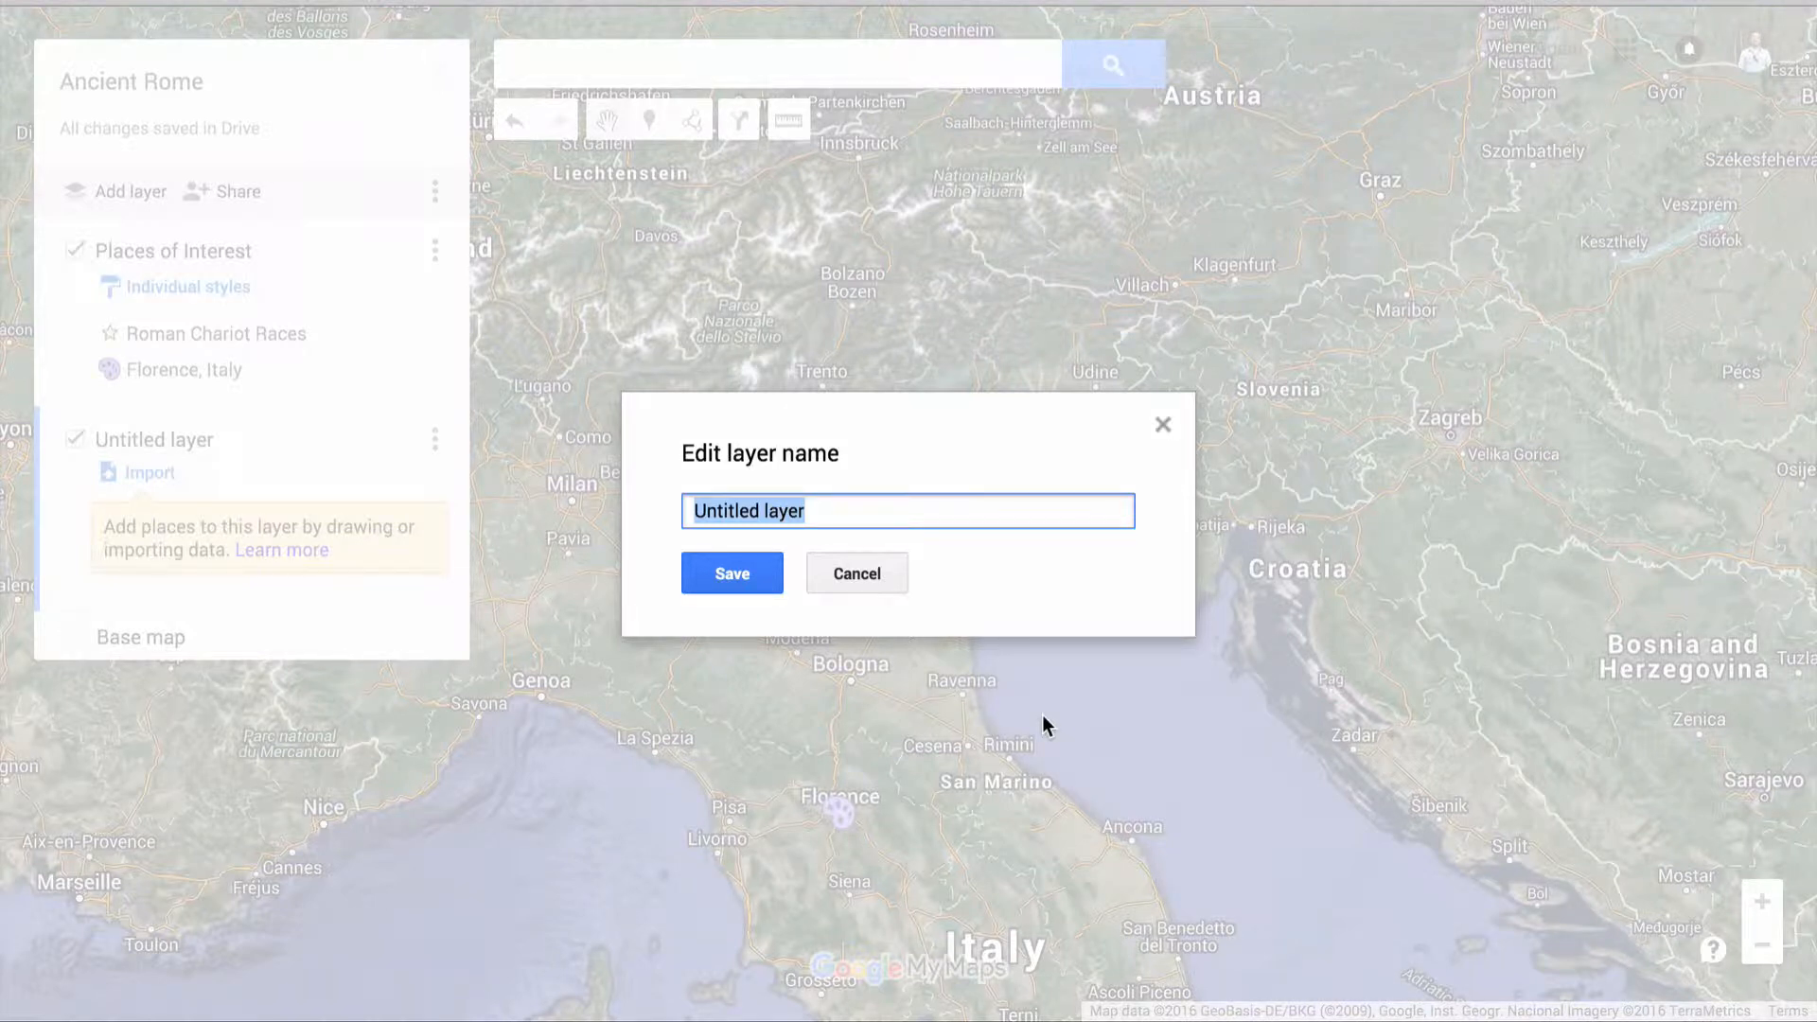
text(Bodies of Water)
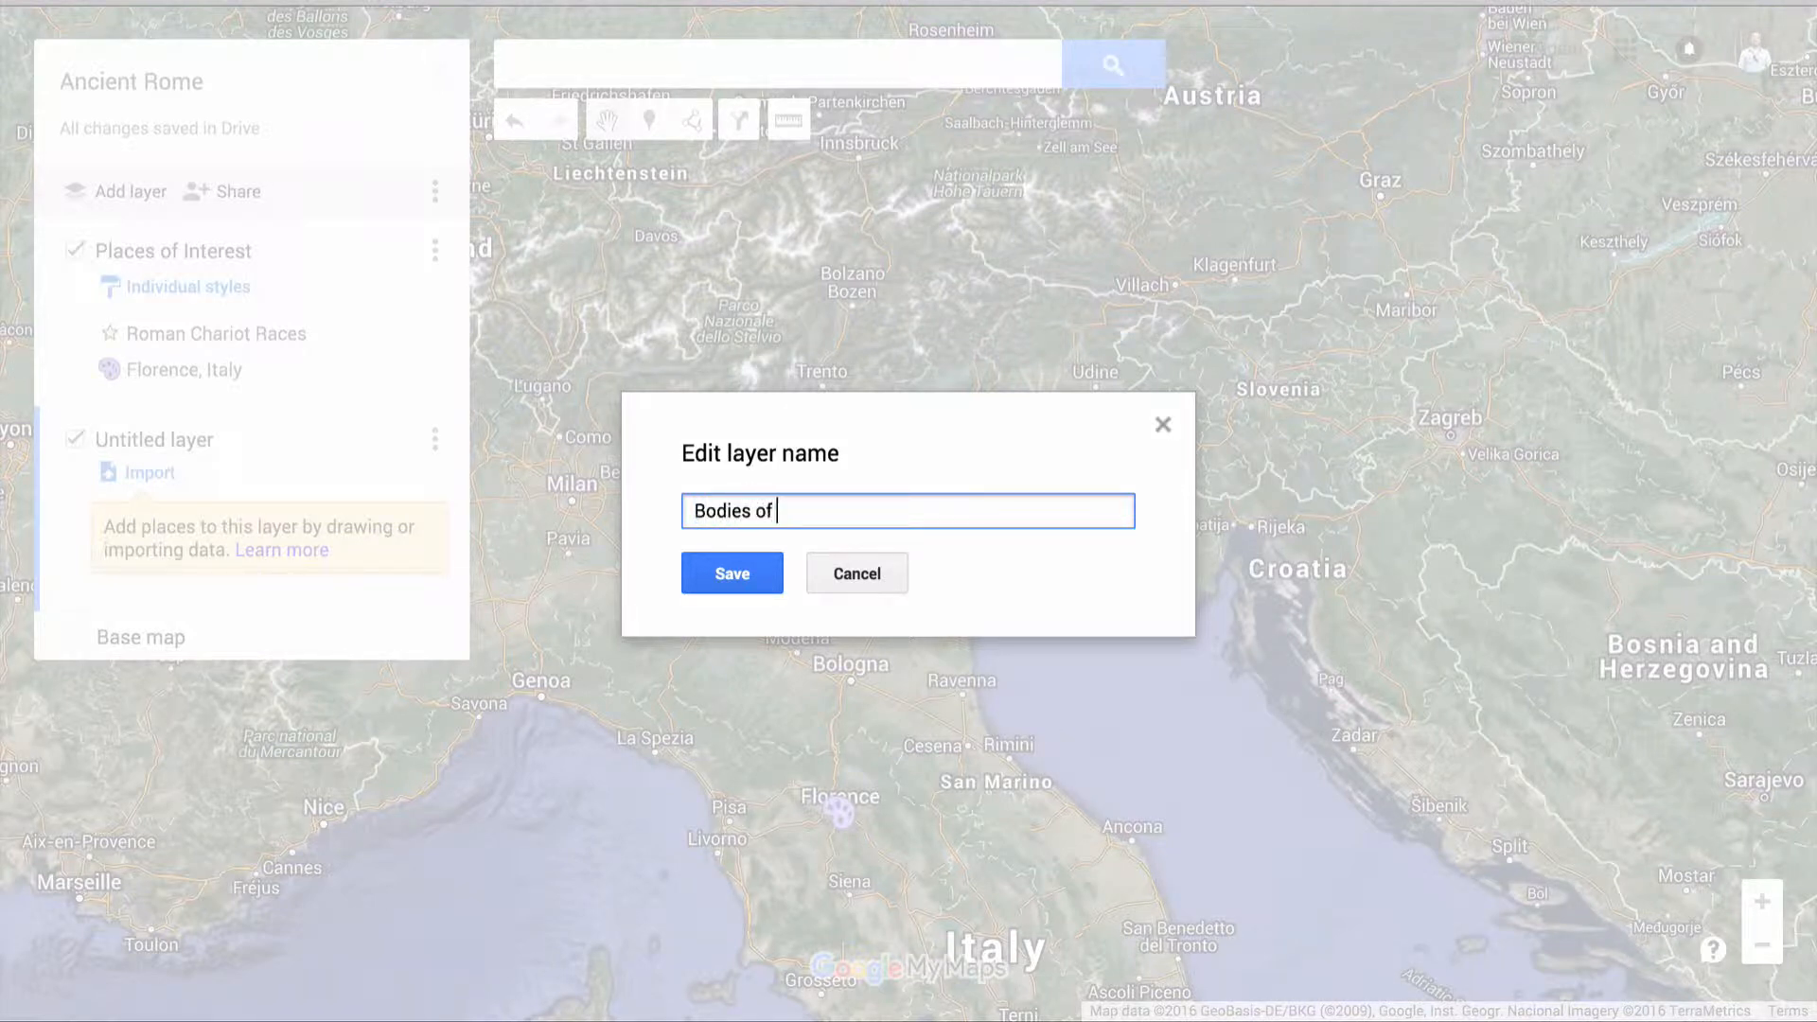
click(738, 575)
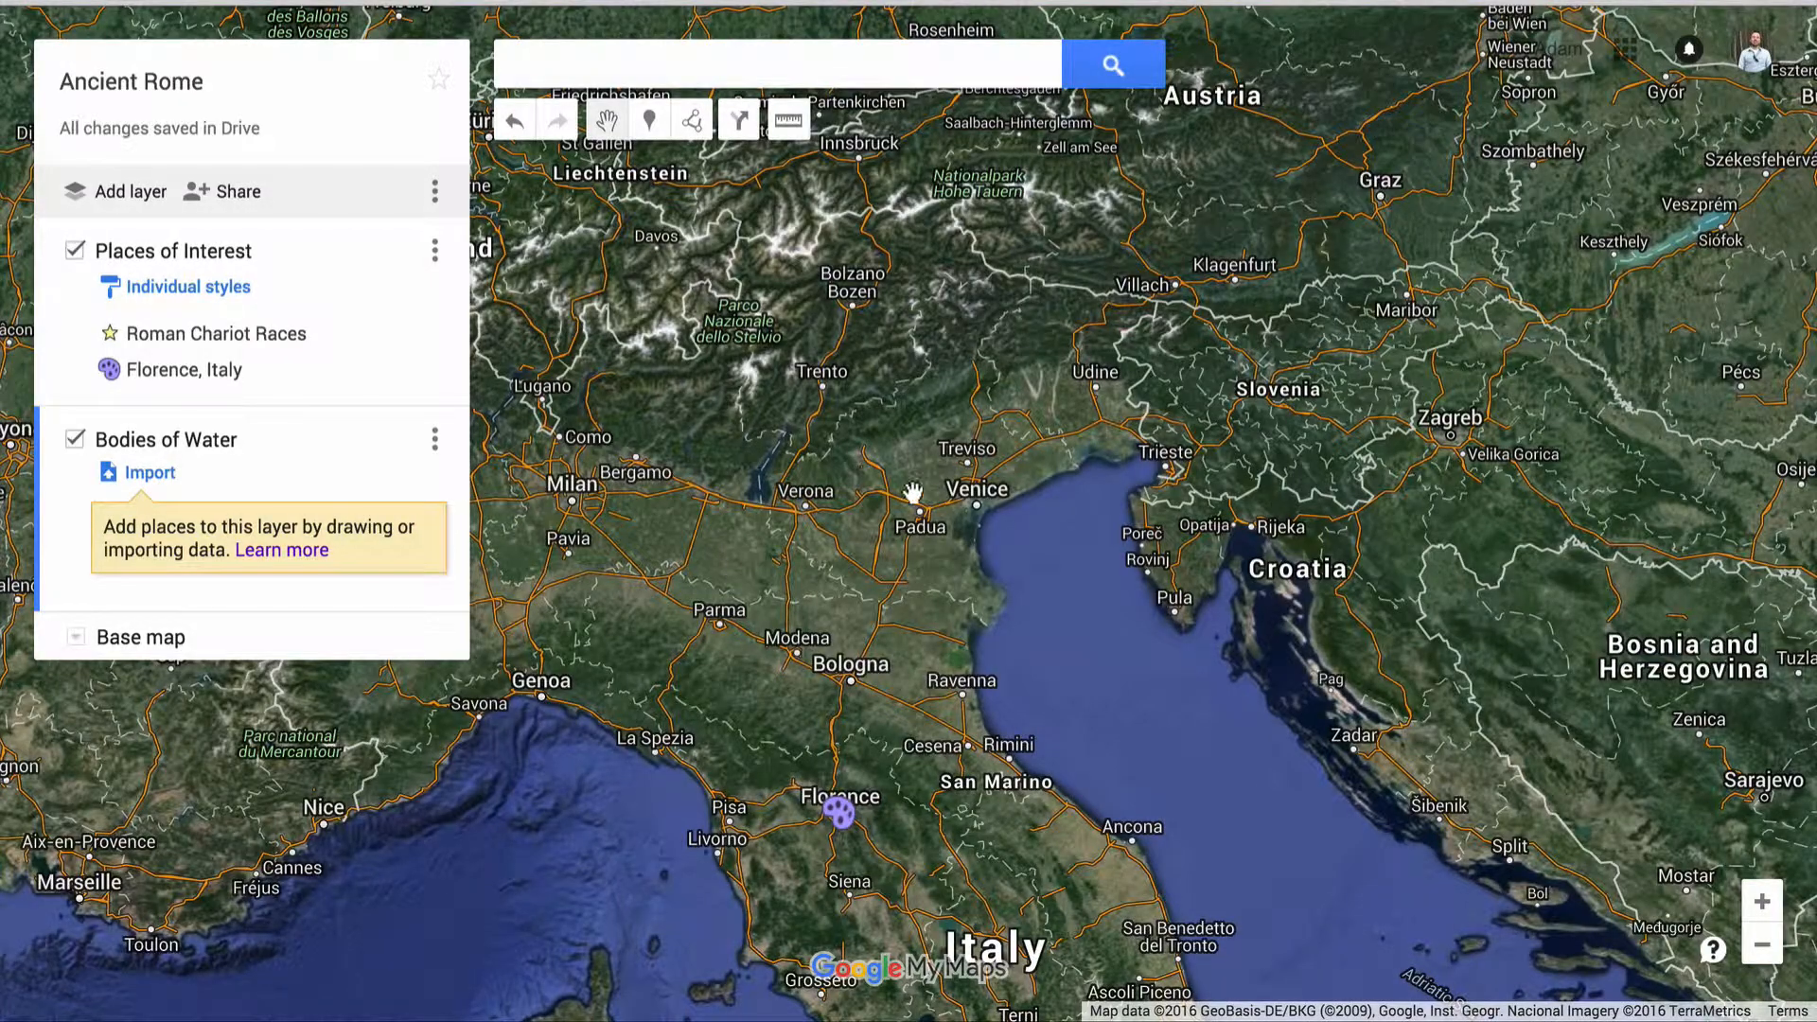
Start a shape in the Bodies of Water layer from Split down to Albania, across to Lecce and up Italy's east coast to Ancona
drag(923, 515, 639, 95)
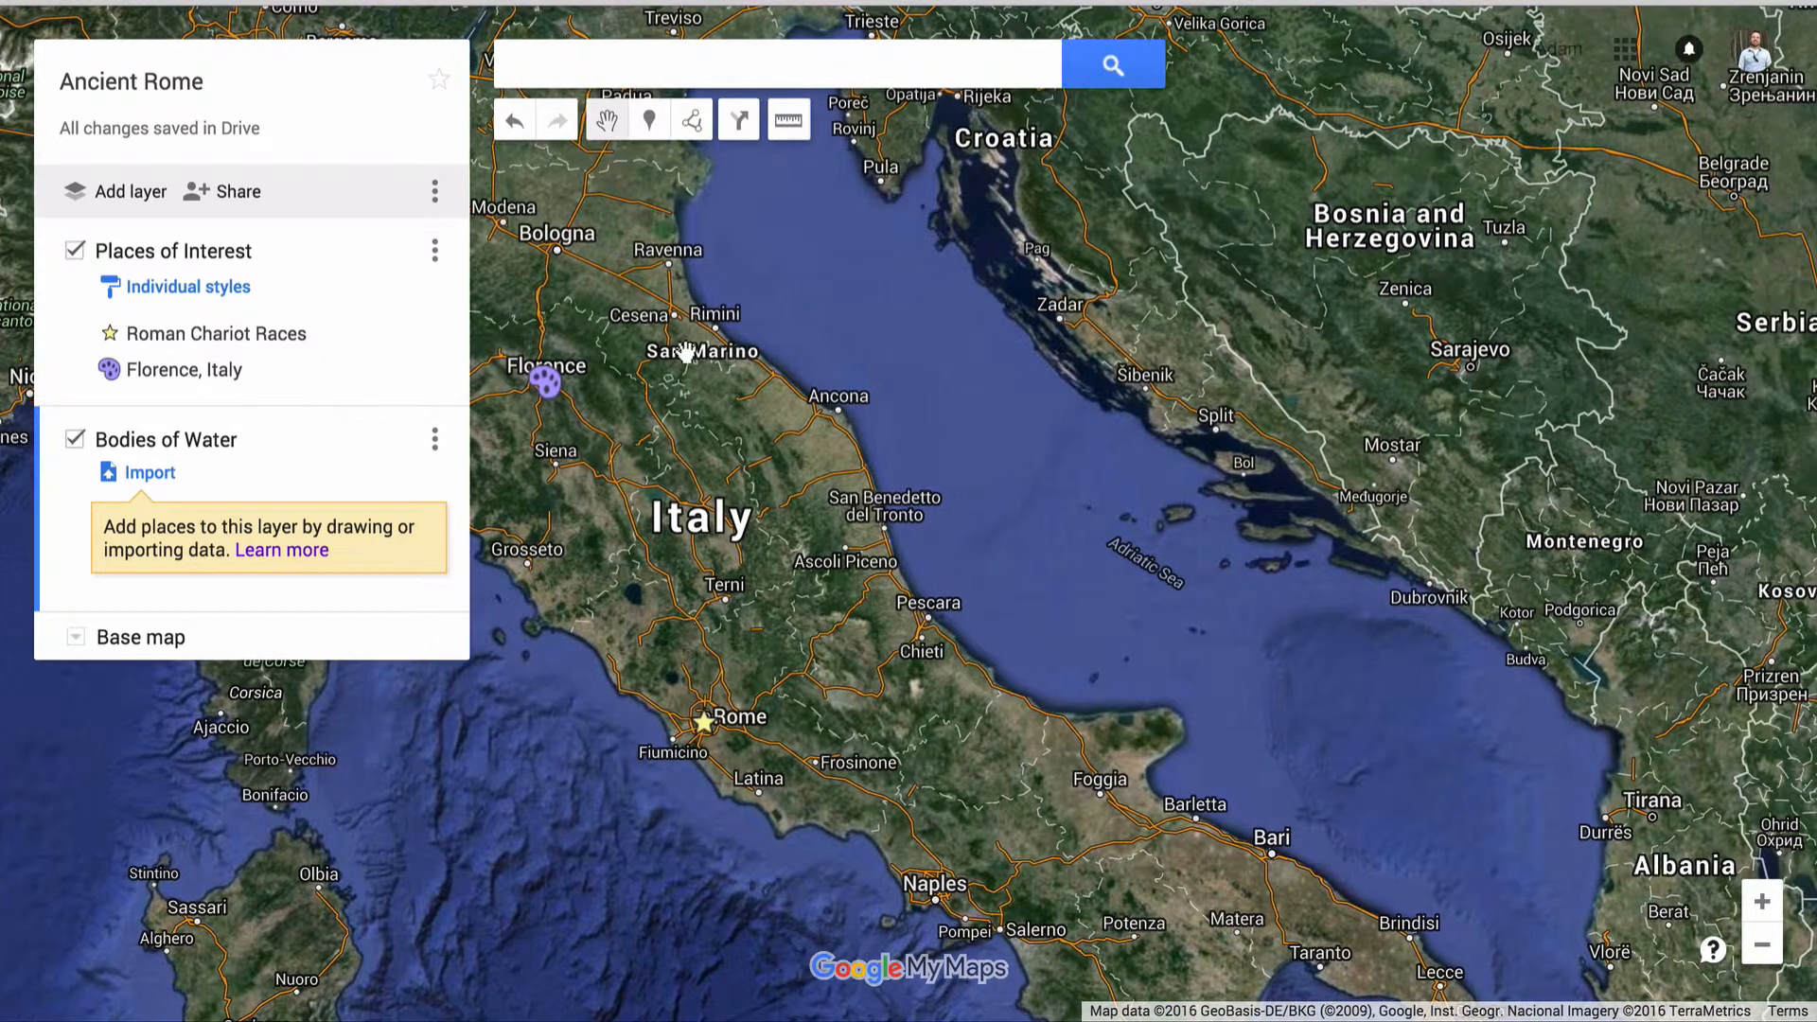
click(649, 121)
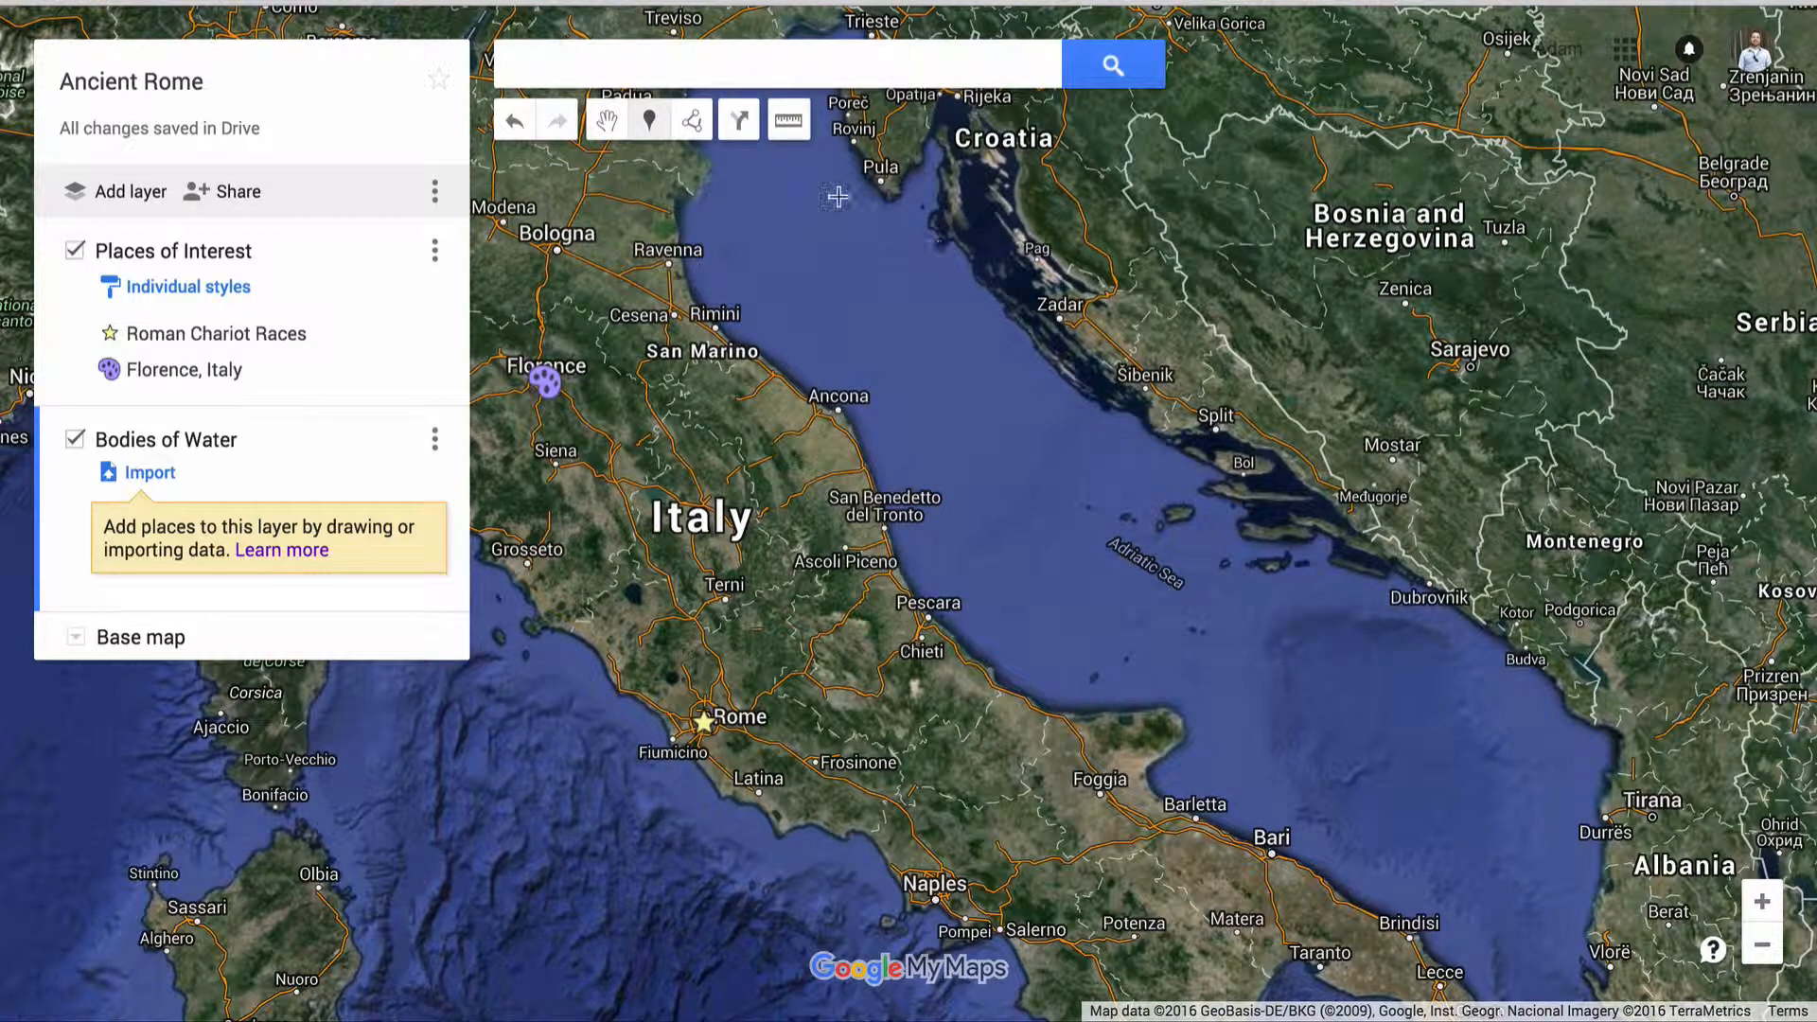
click(694, 121)
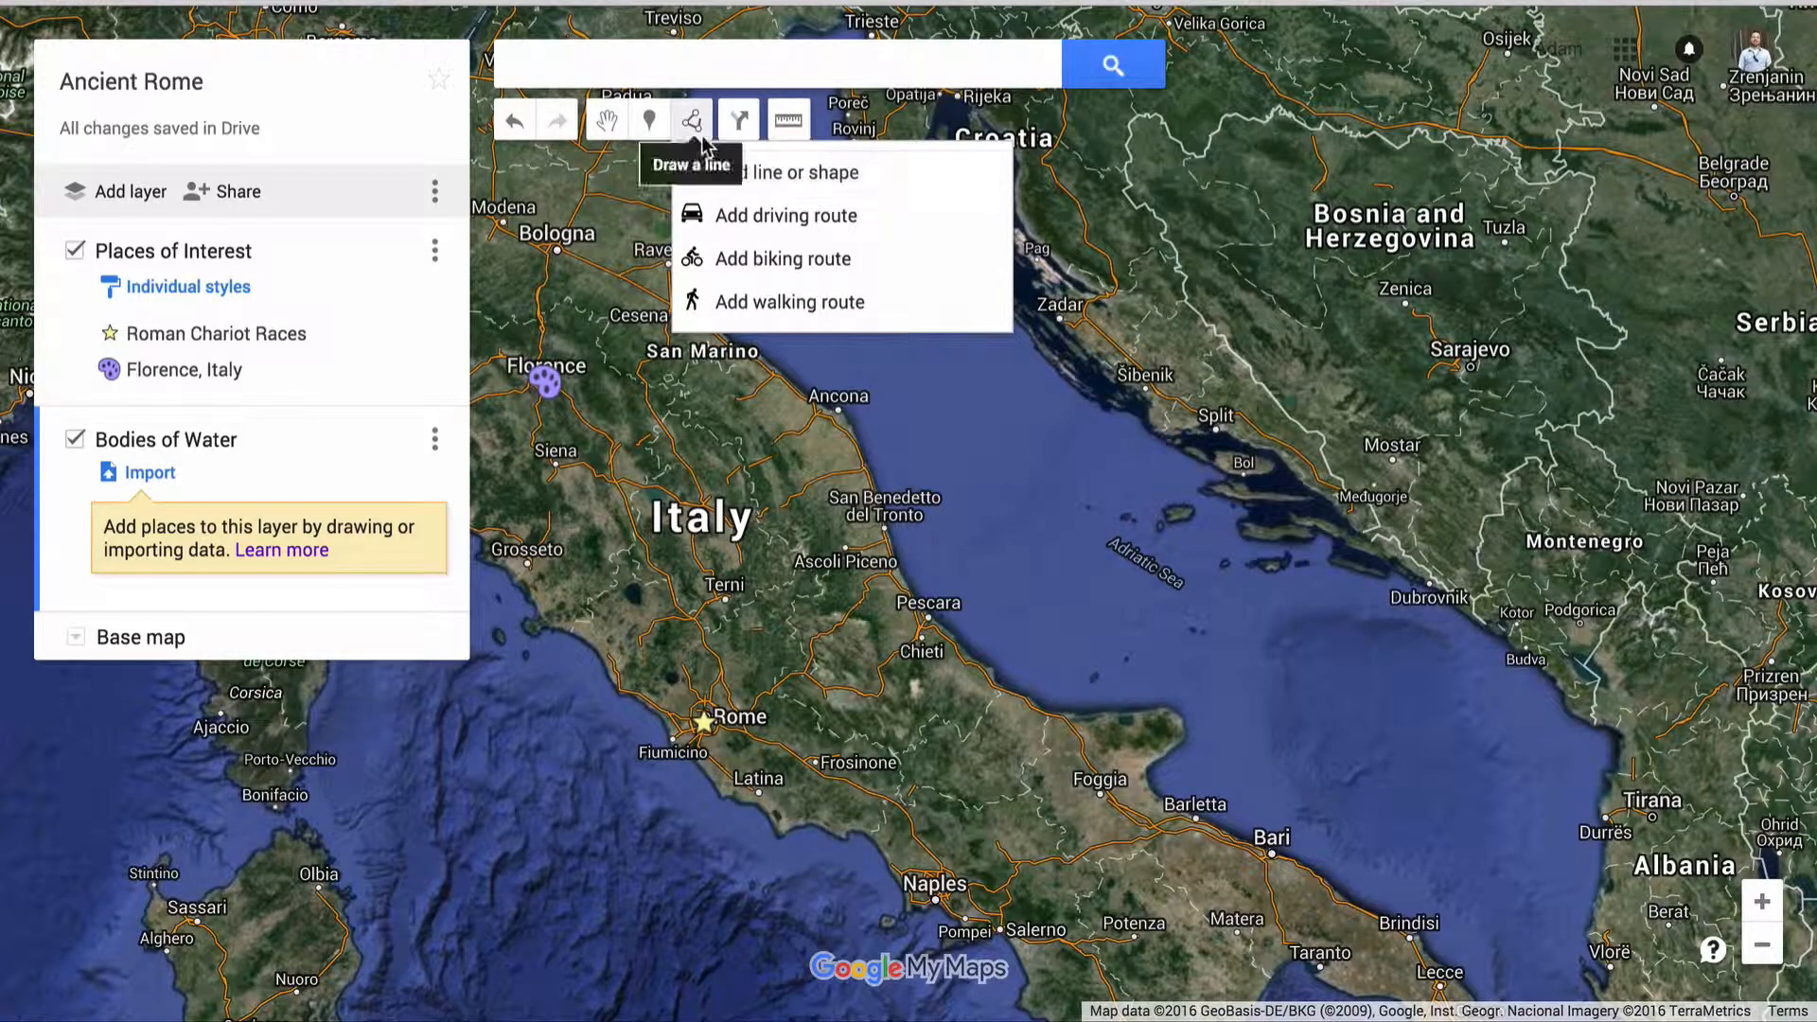
click(800, 185)
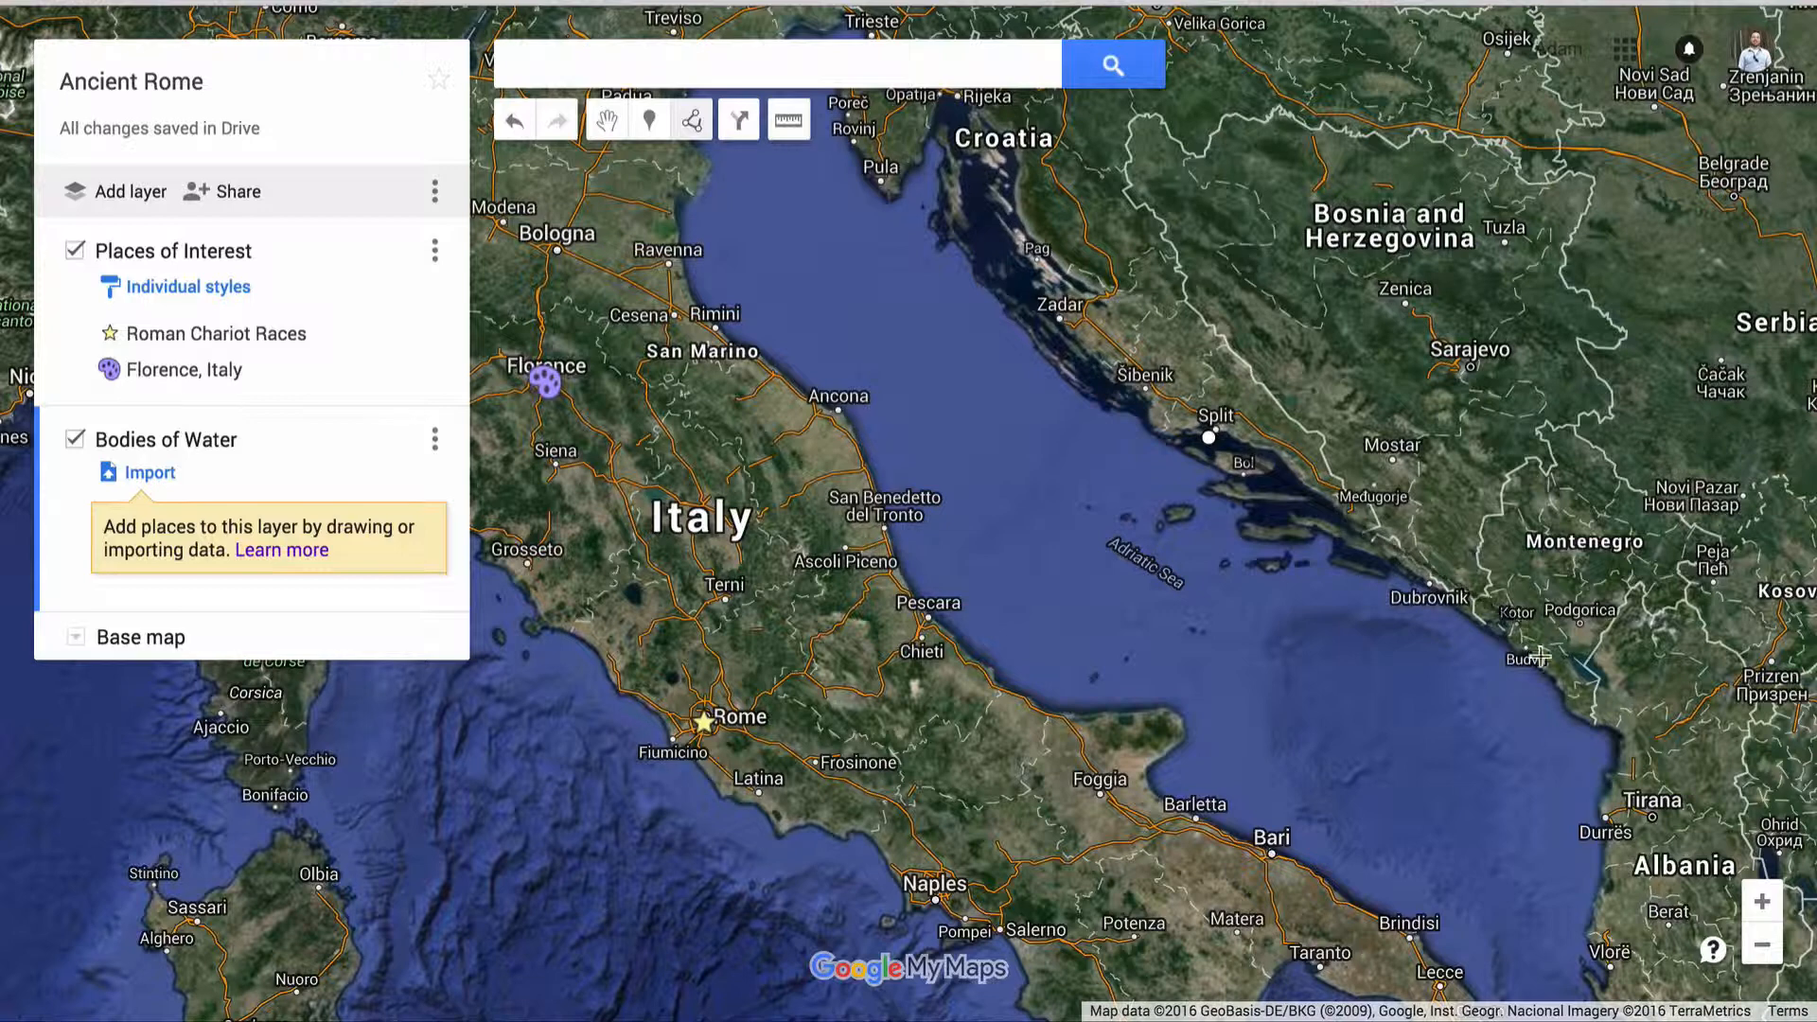
click(1619, 735)
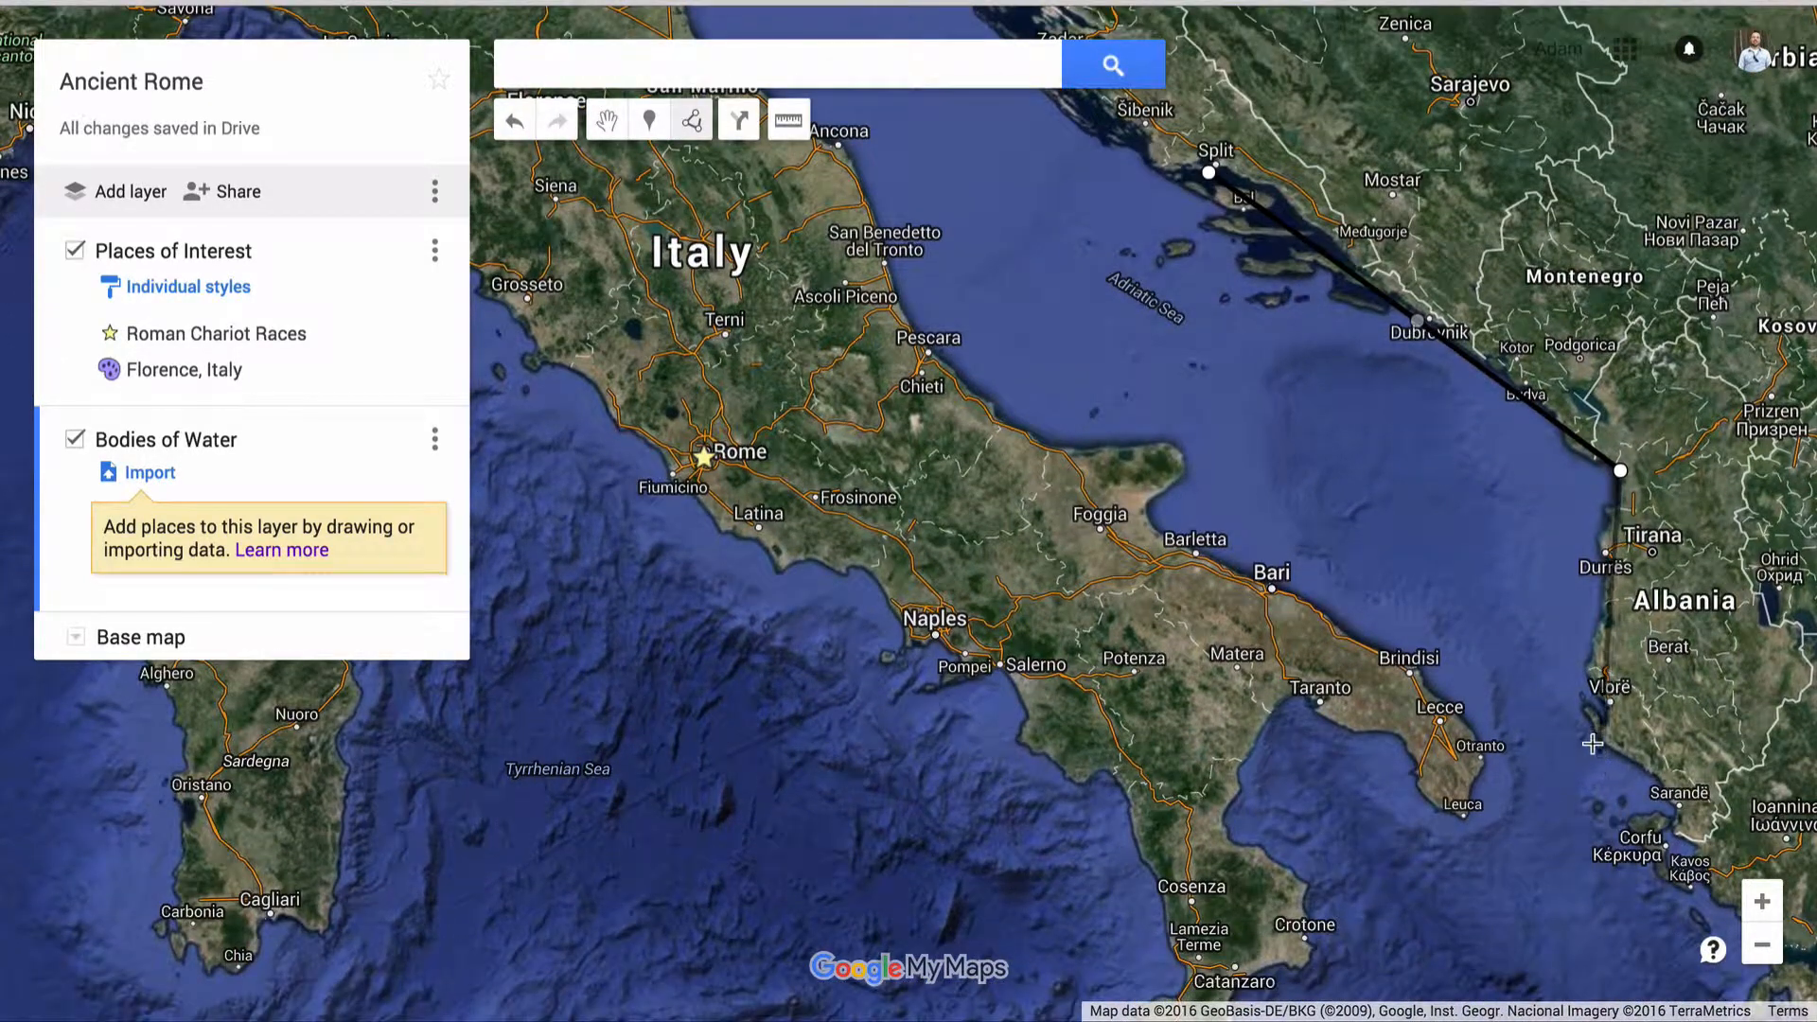
click(1598, 750)
click(1439, 724)
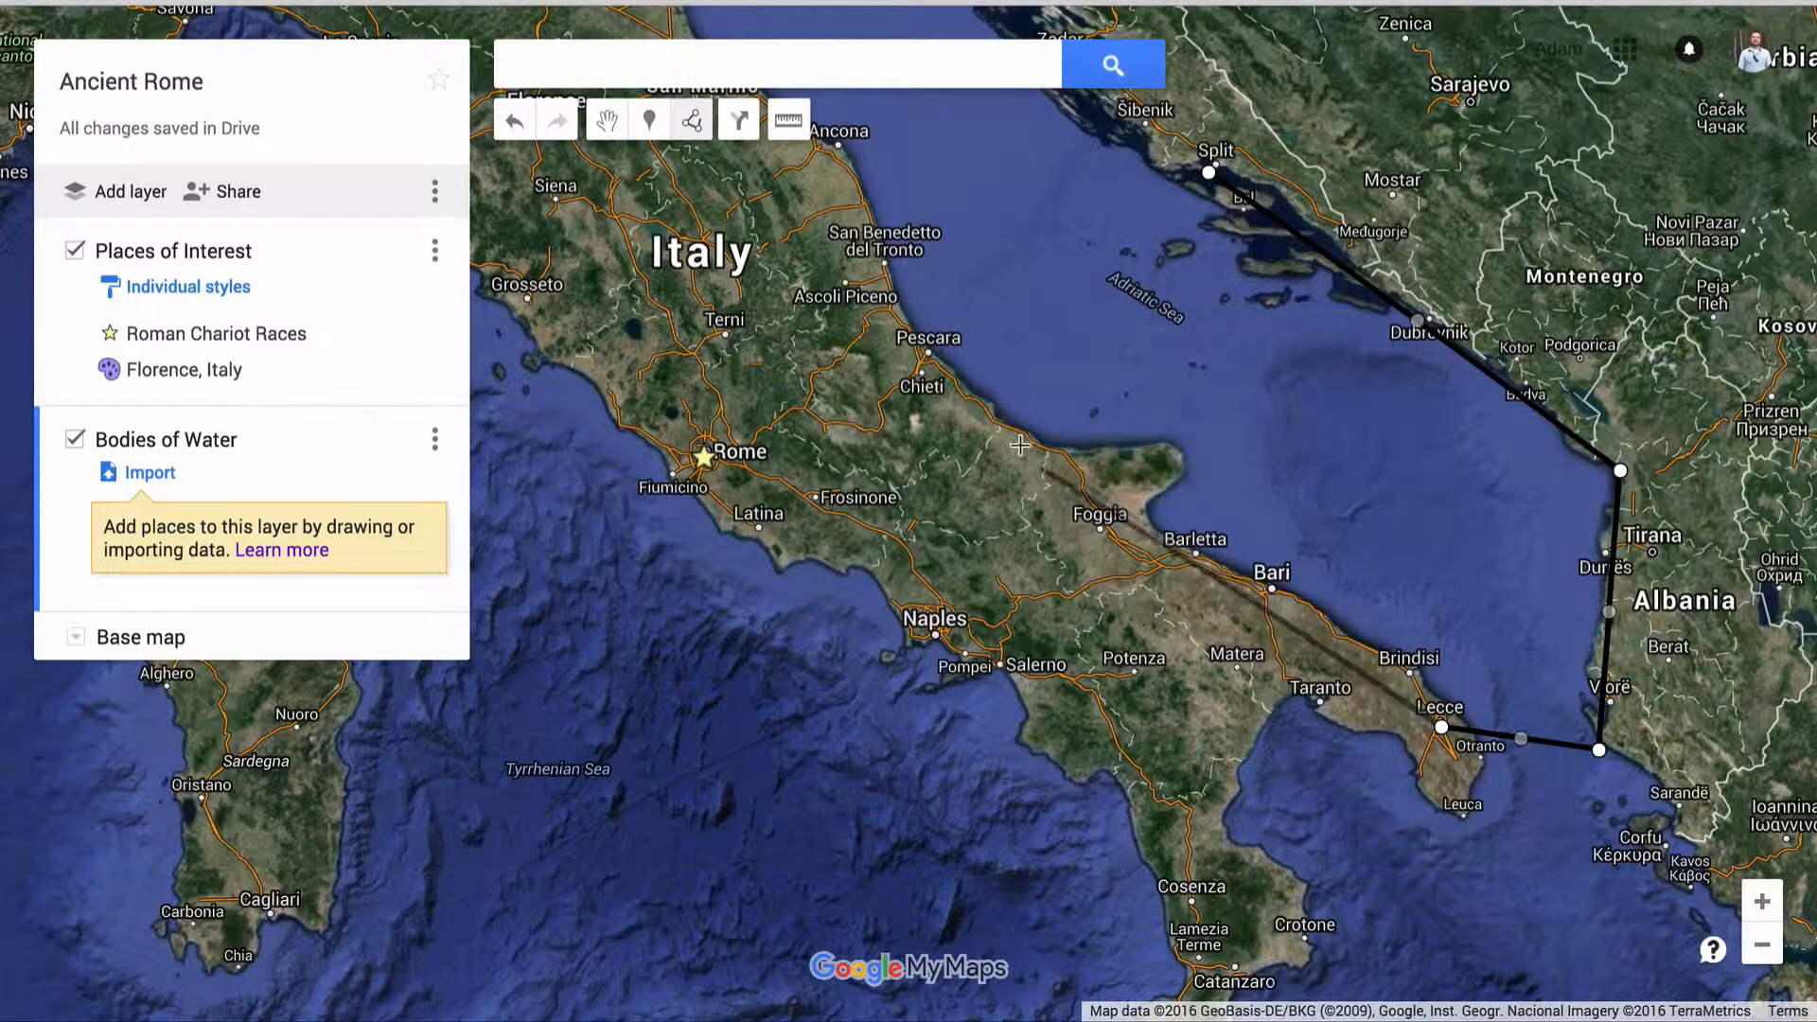
click(979, 404)
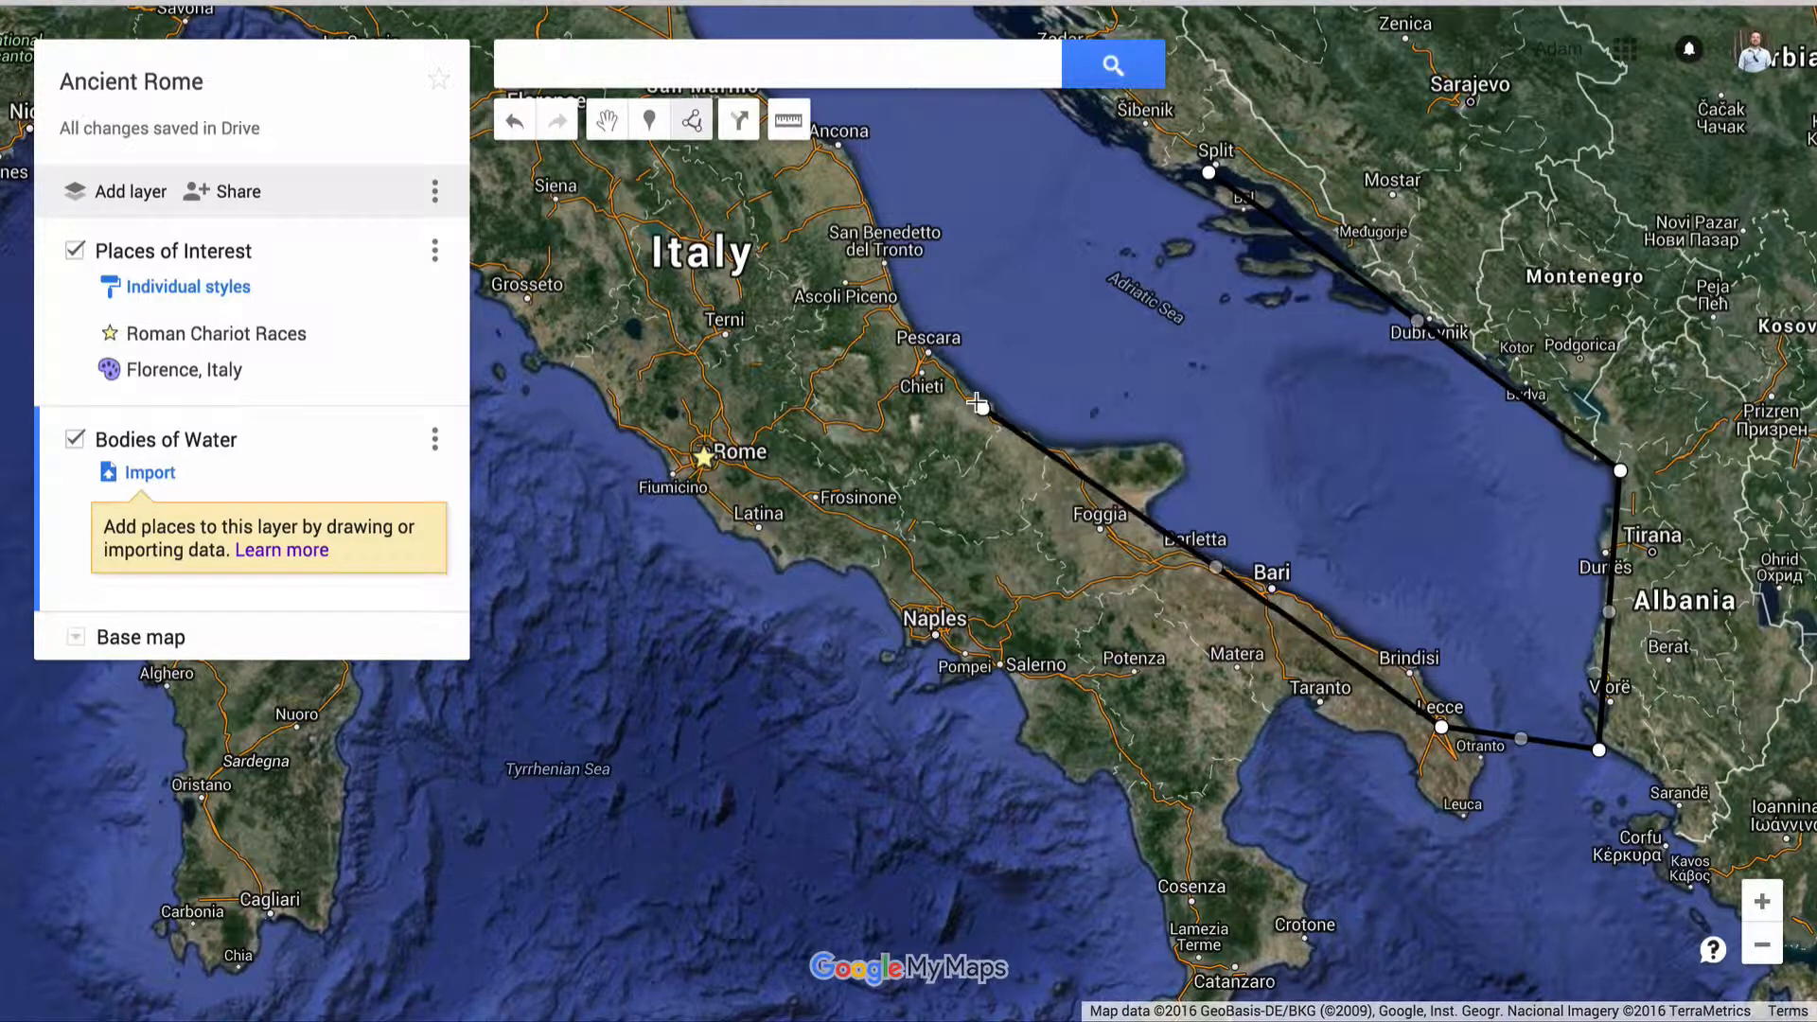
click(835, 155)
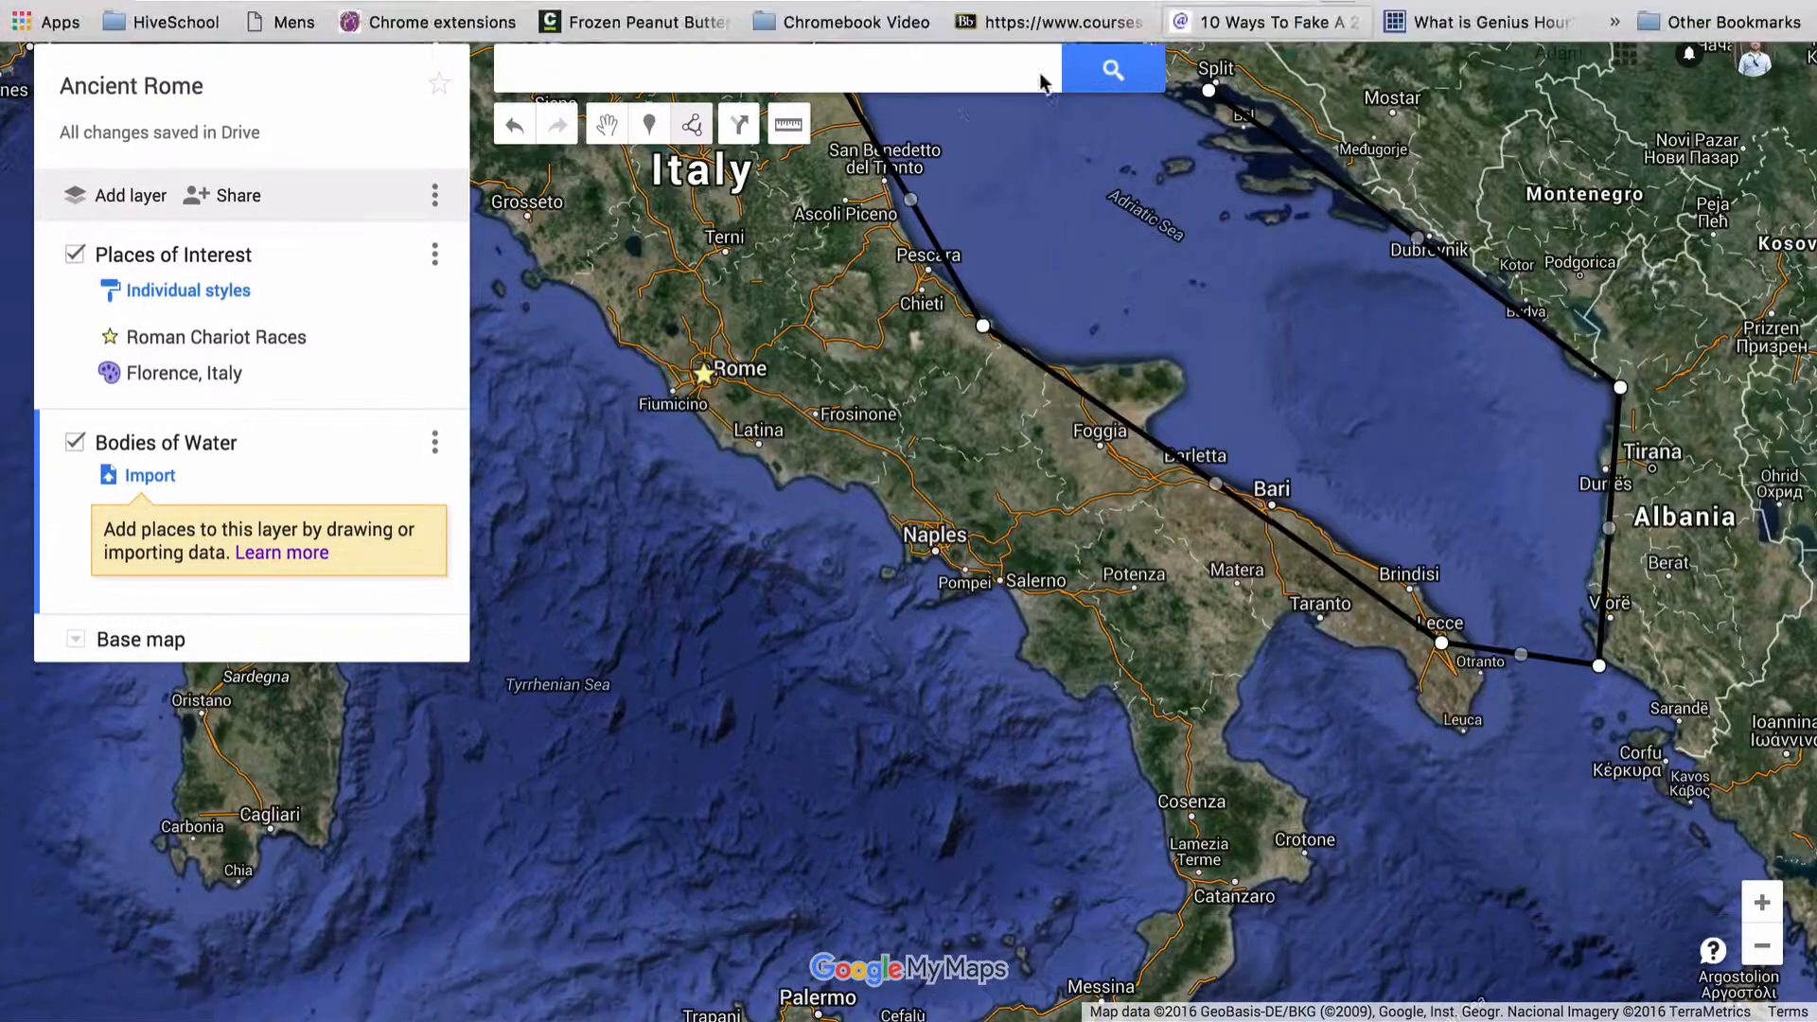
Continue the Adriatic outline north past Ravenna, around the northern end to Pula and the Croatian coast, closing the polygon at Split
drag(789, 22, 789, 178)
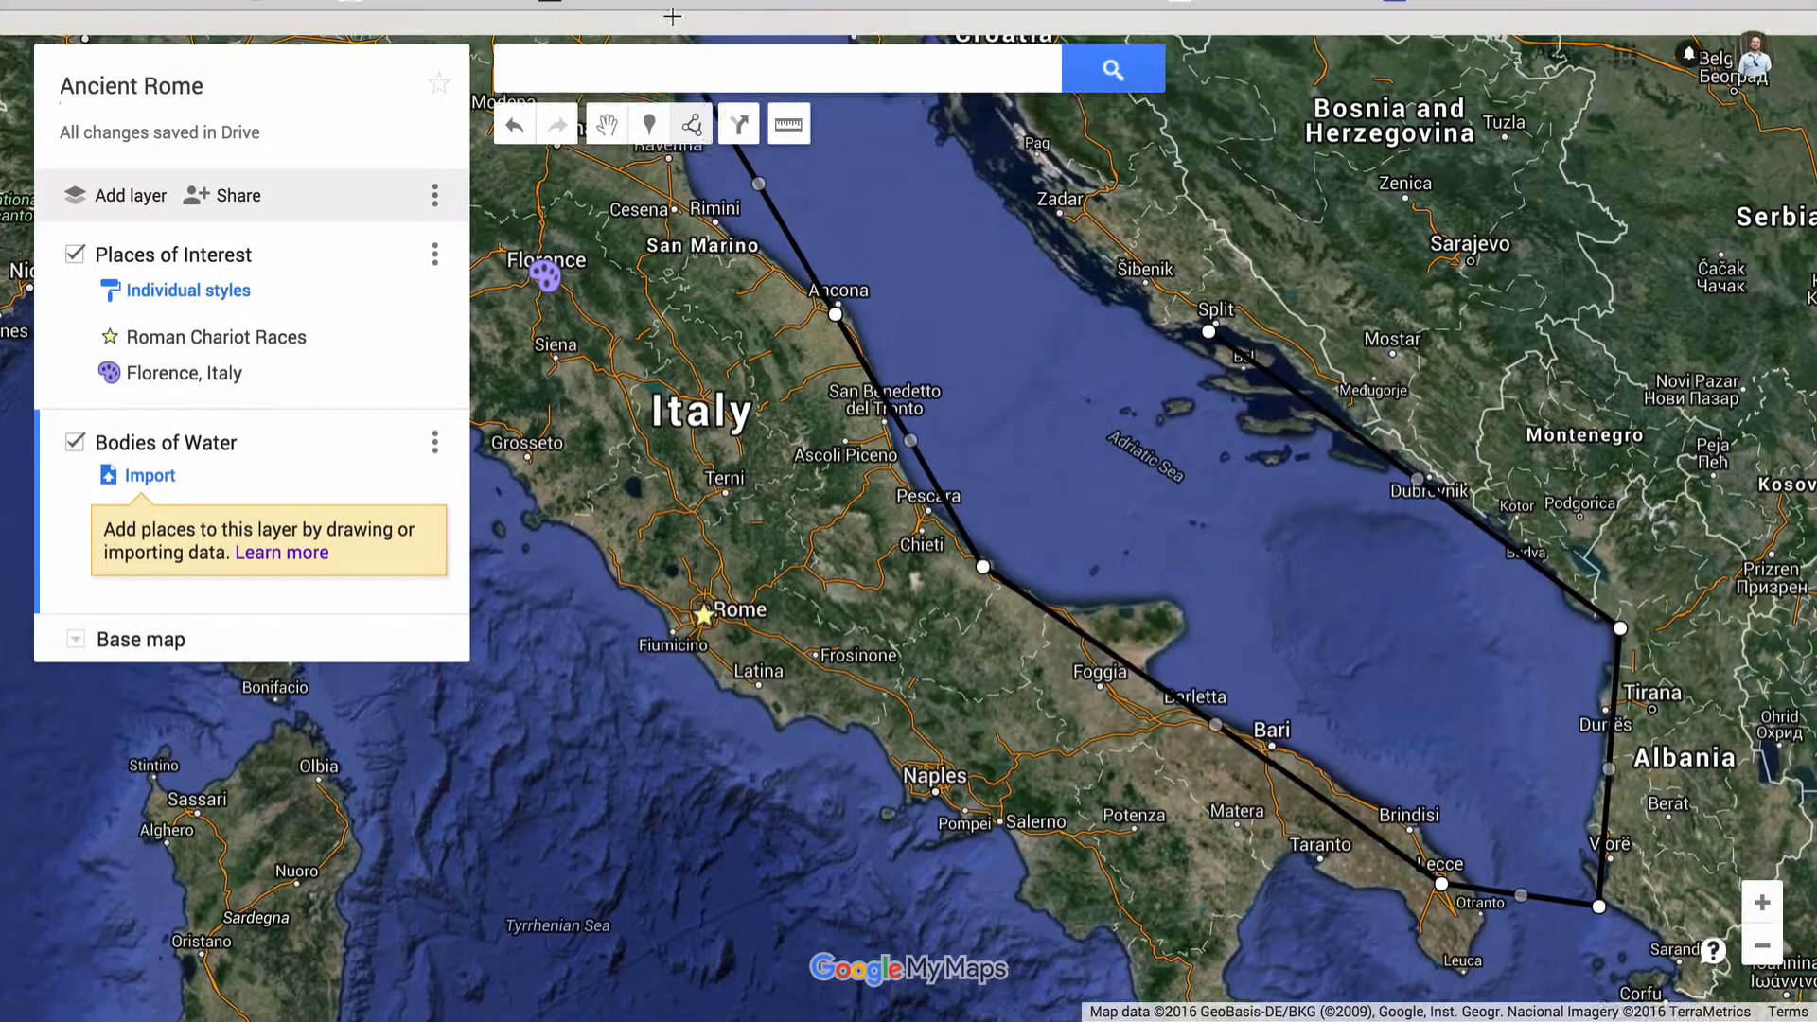
click(678, 179)
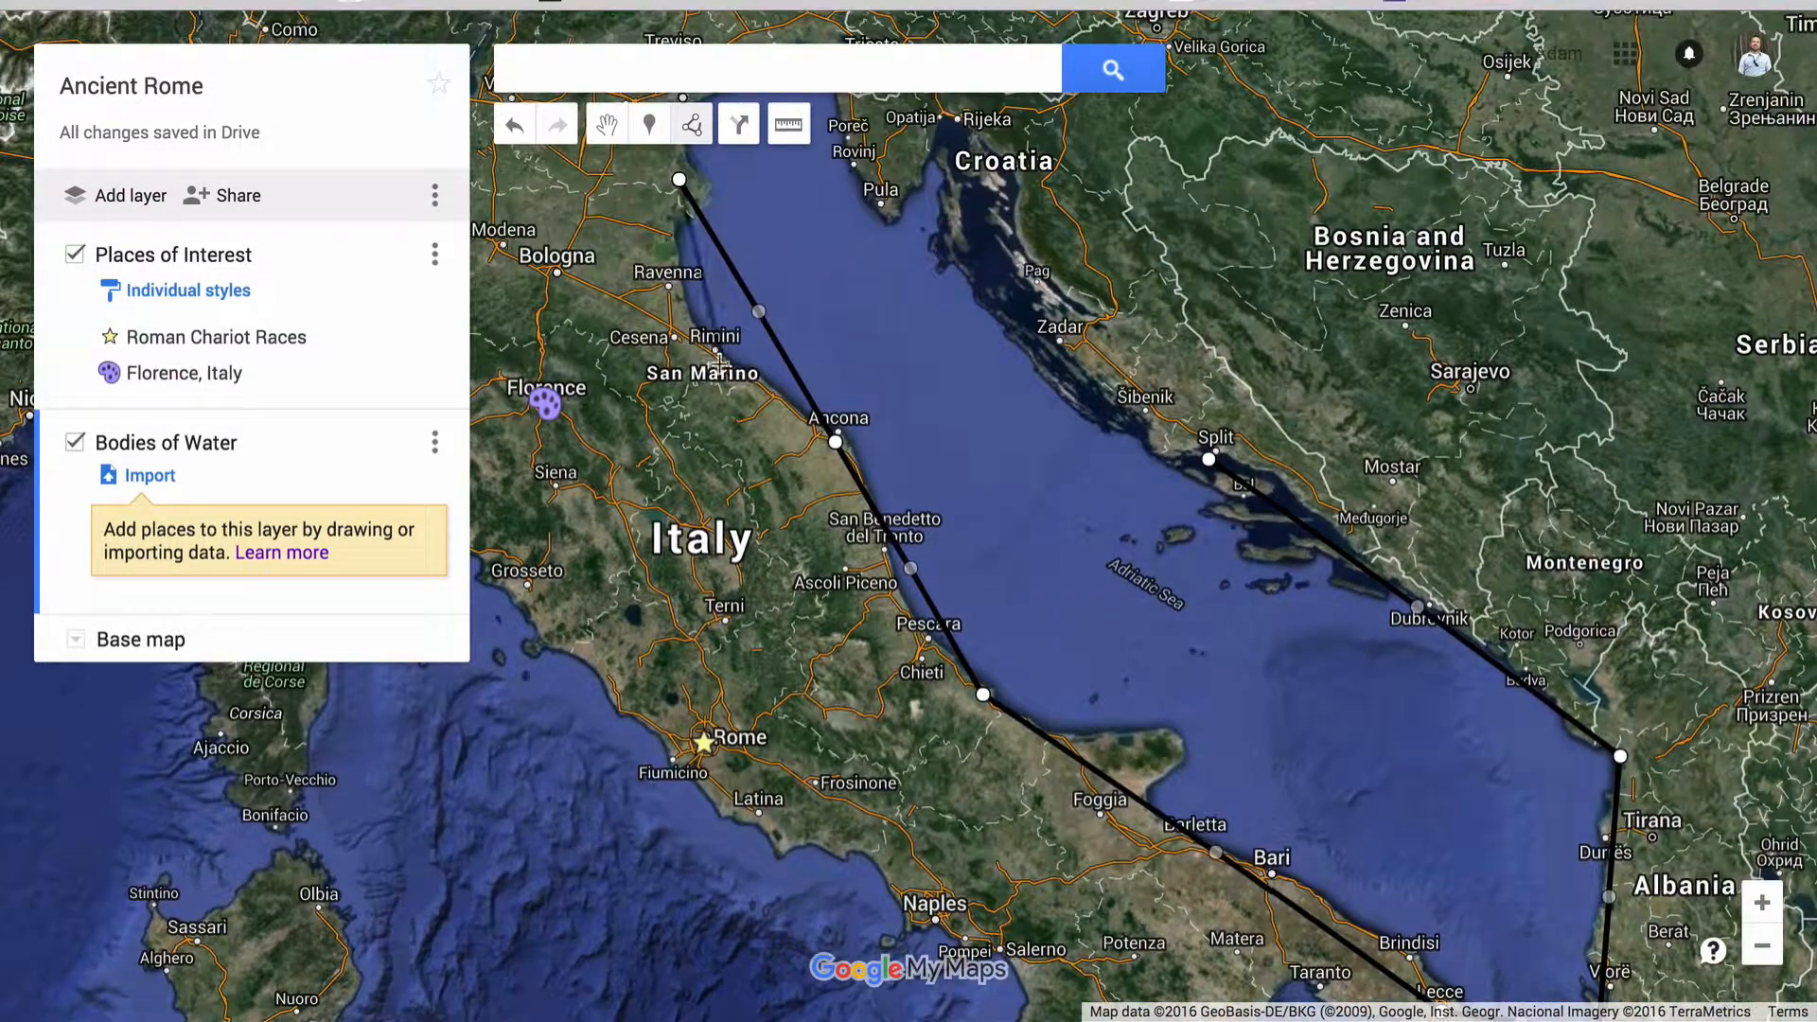
click(826, 59)
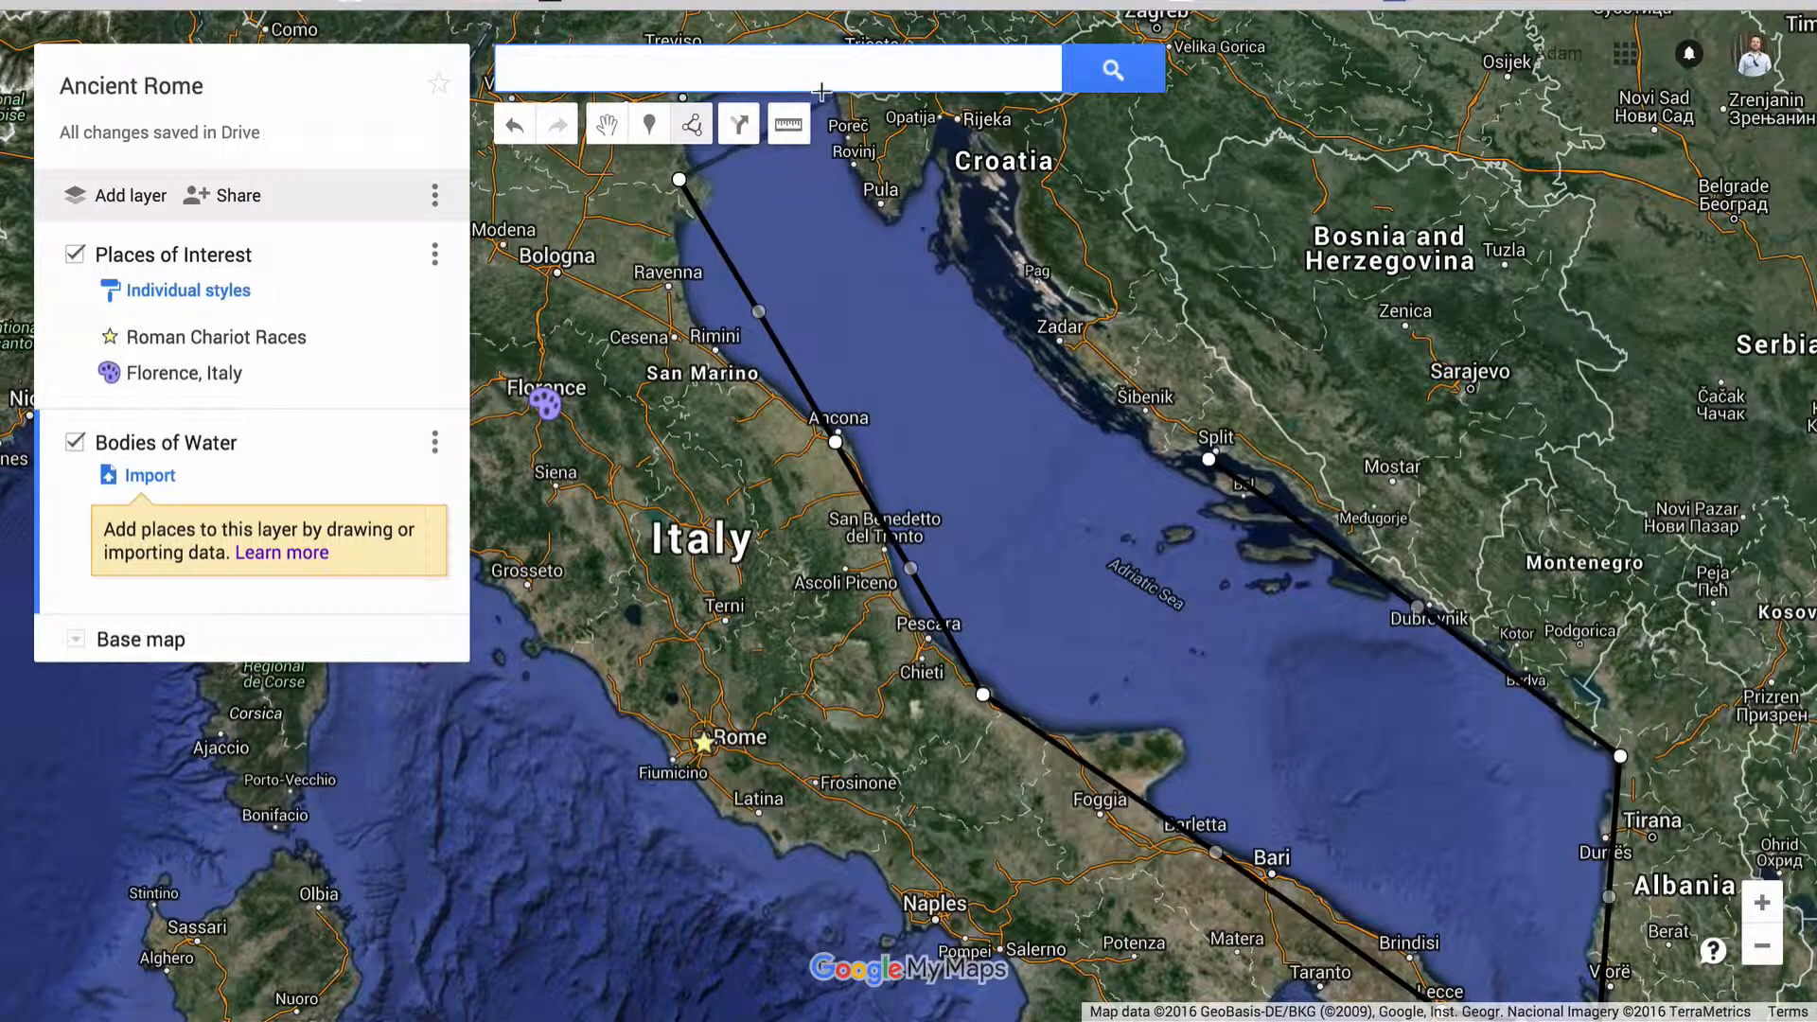
click(828, 99)
click(893, 223)
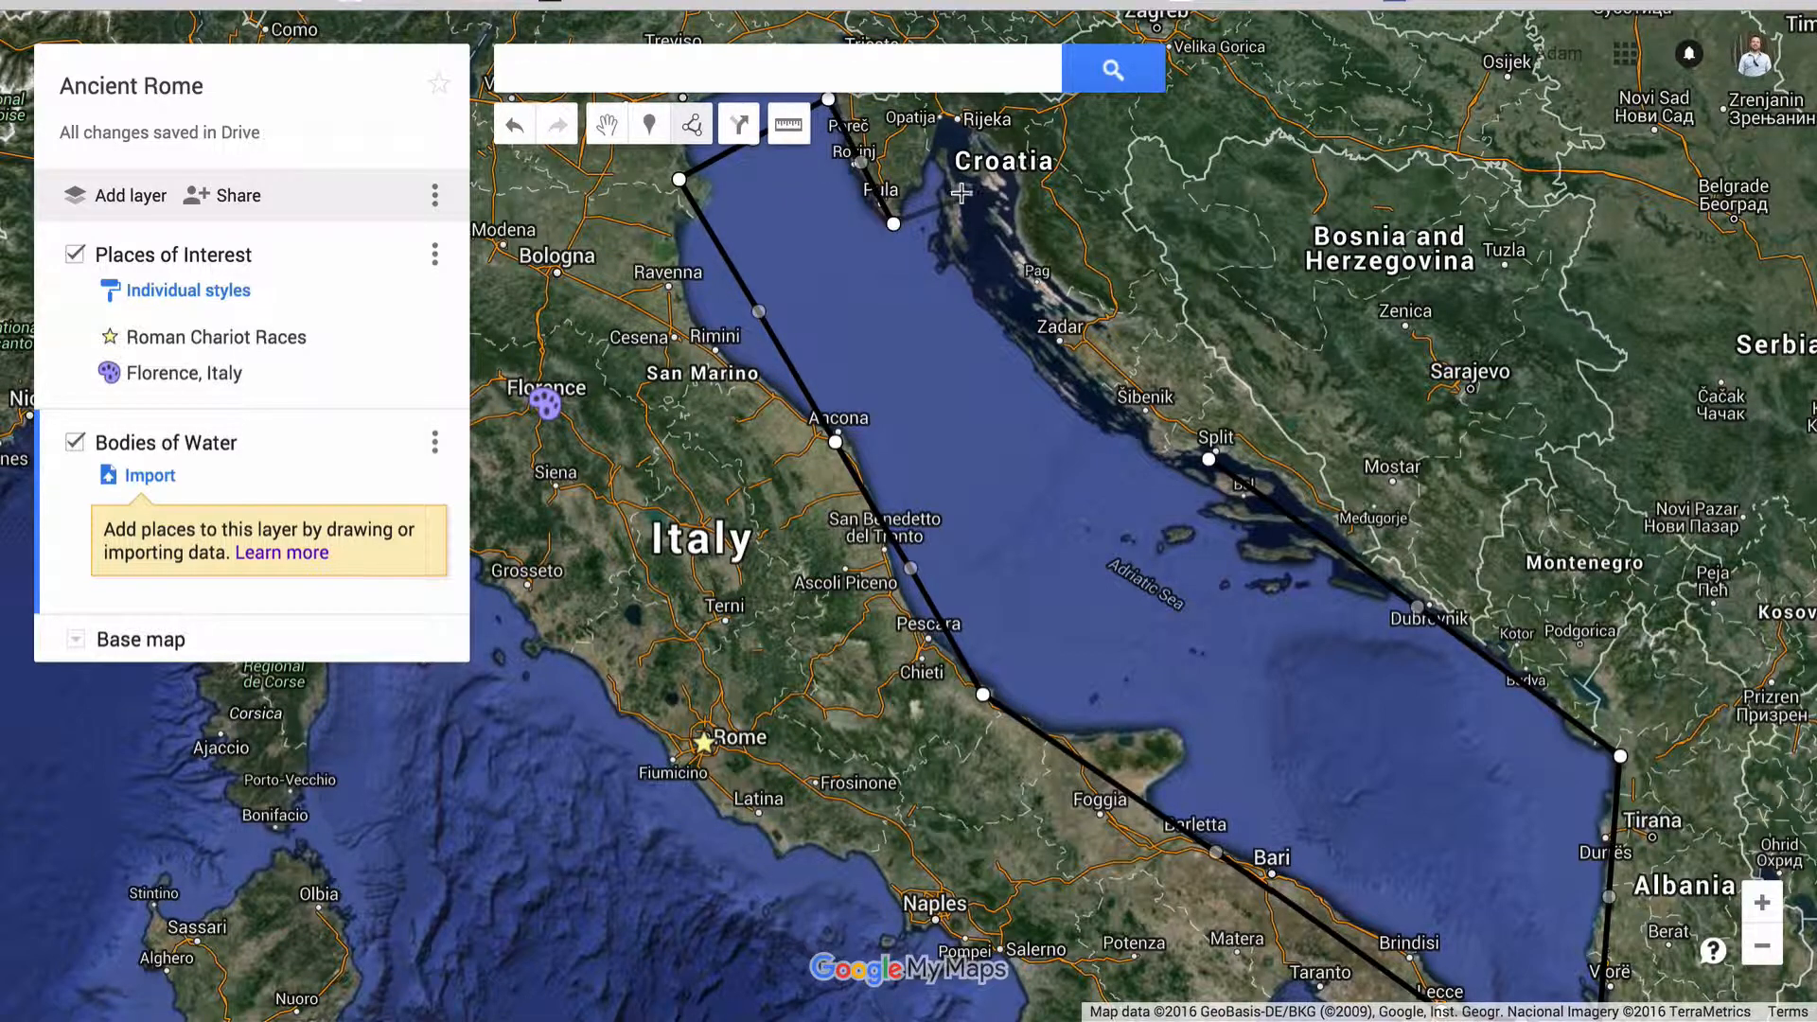
click(984, 220)
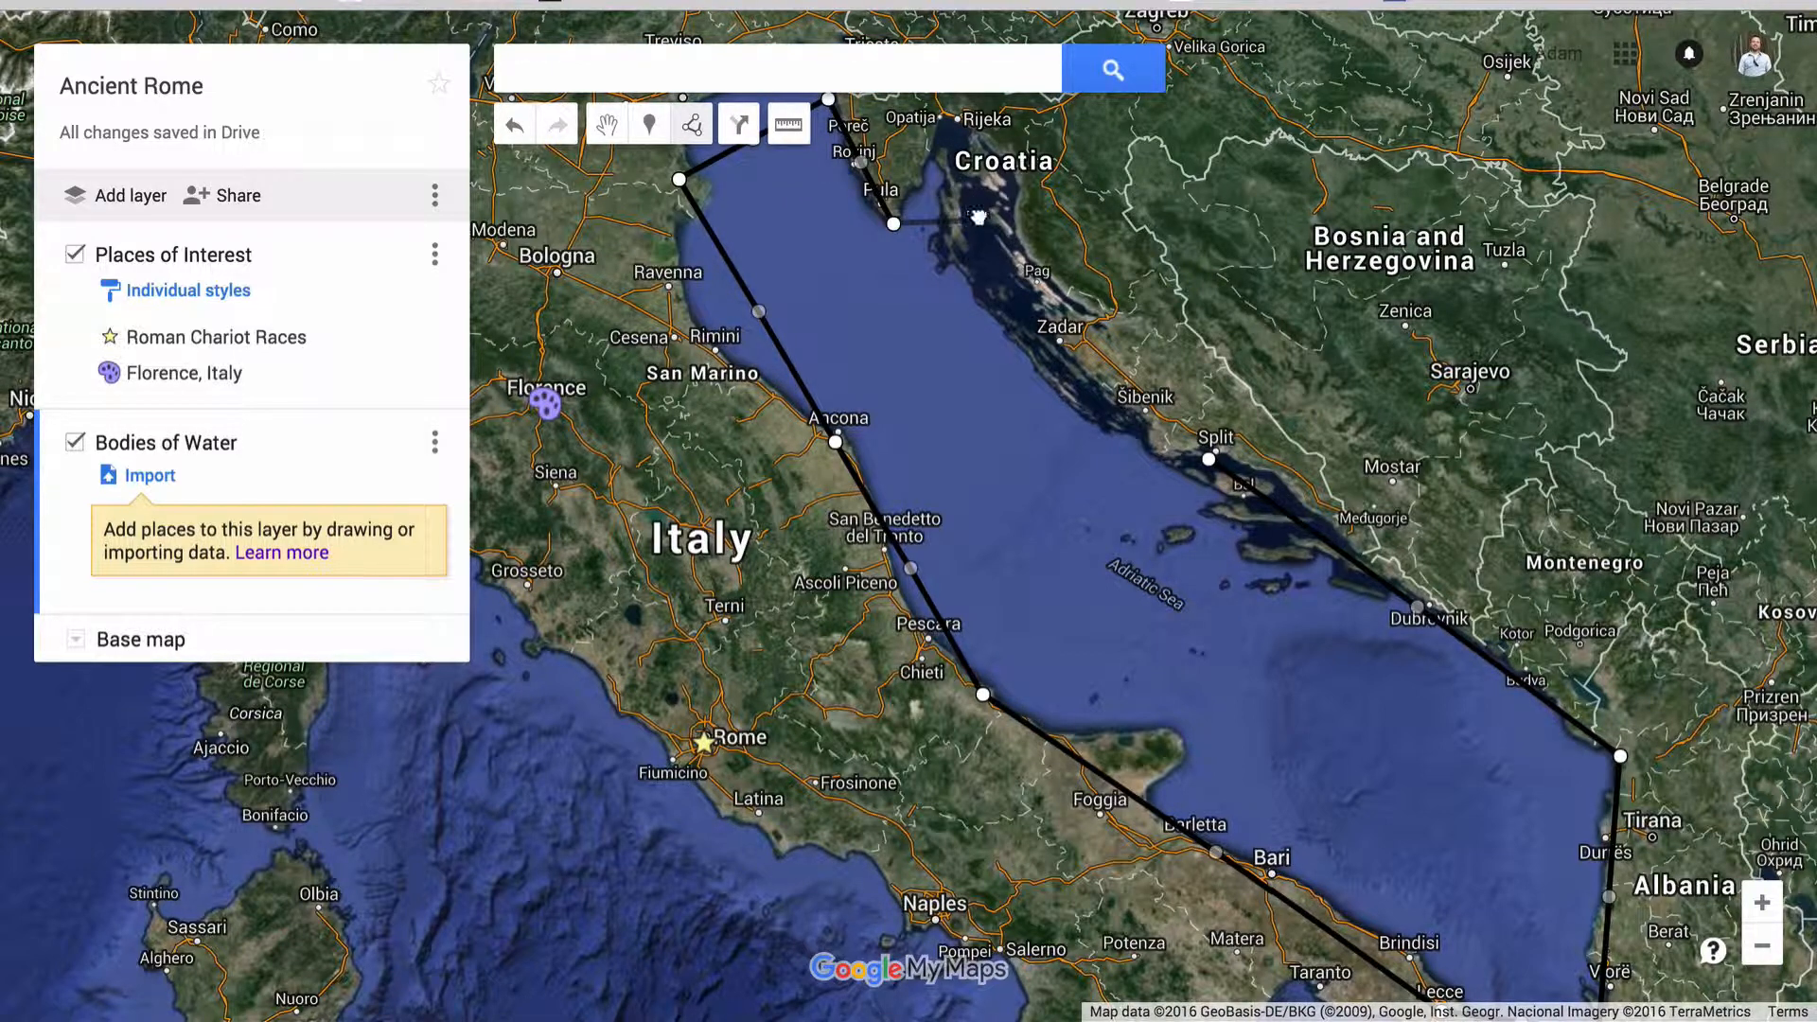
click(1213, 461)
click(1208, 461)
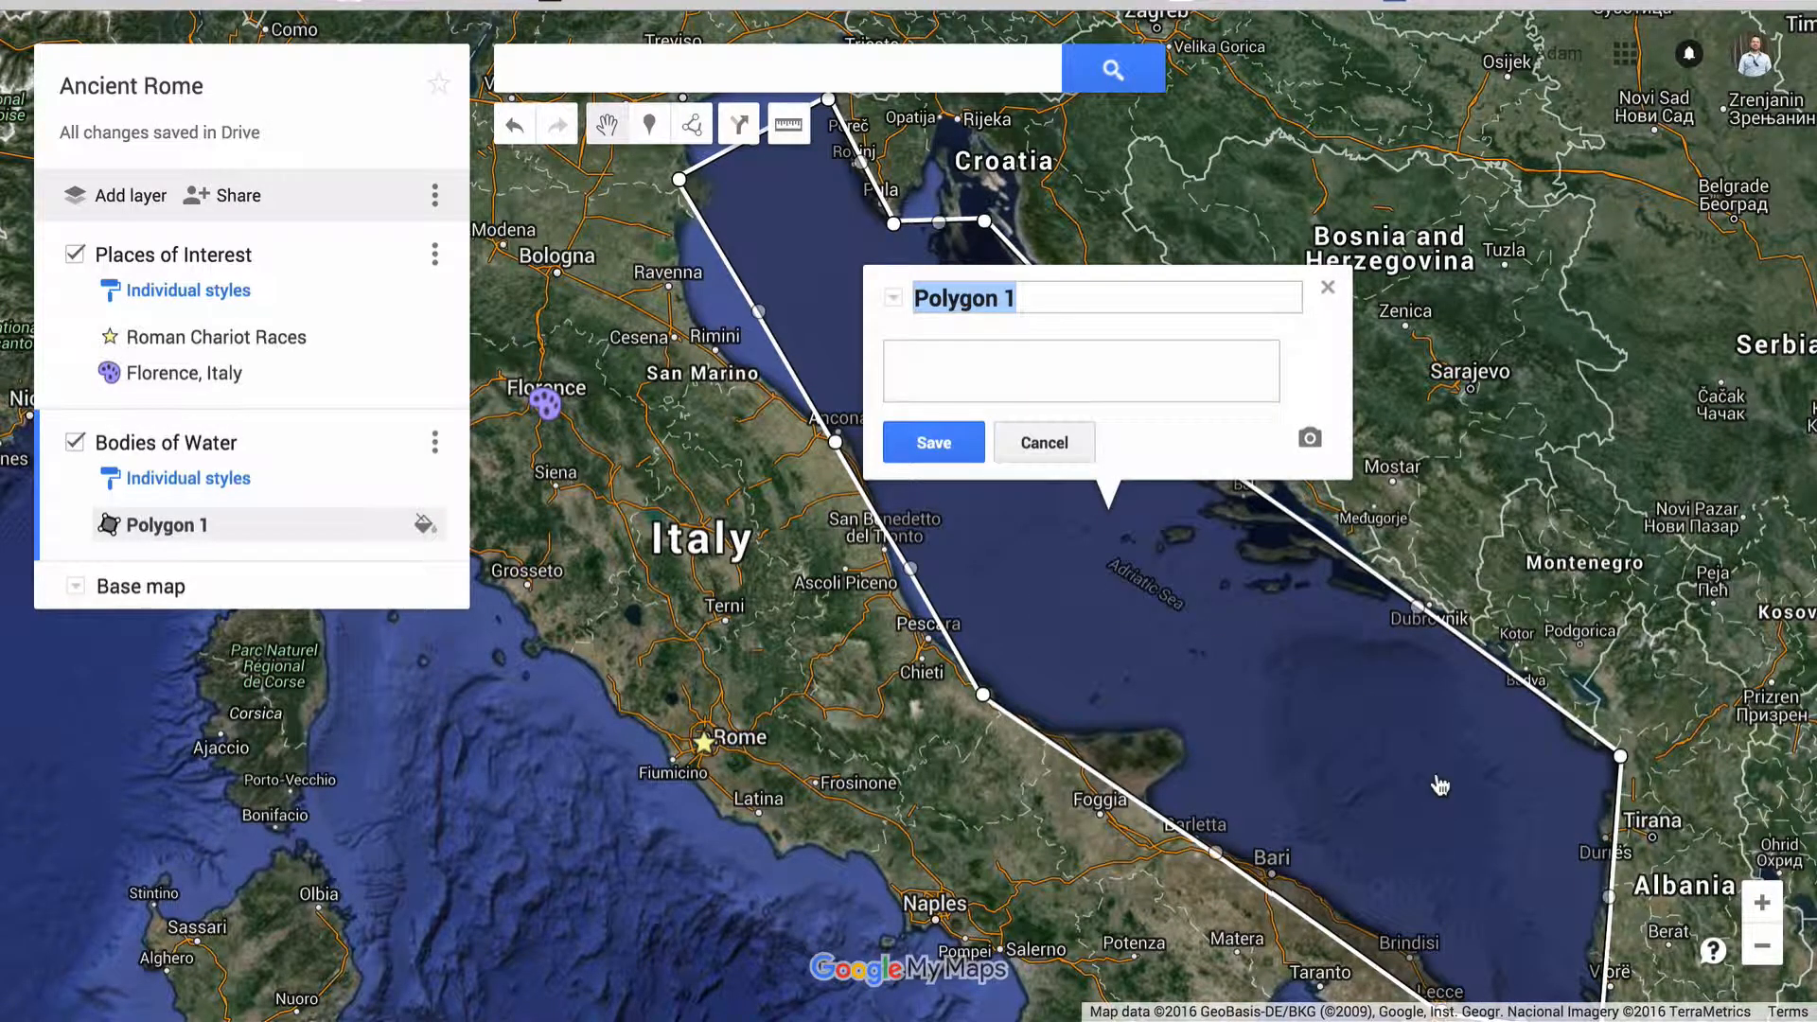
Name the polygon Adriatic Sea with the description "Borders Italy, Croatia, Bosnia, and Albania", save it and close its details
text(Adriatic Sea)
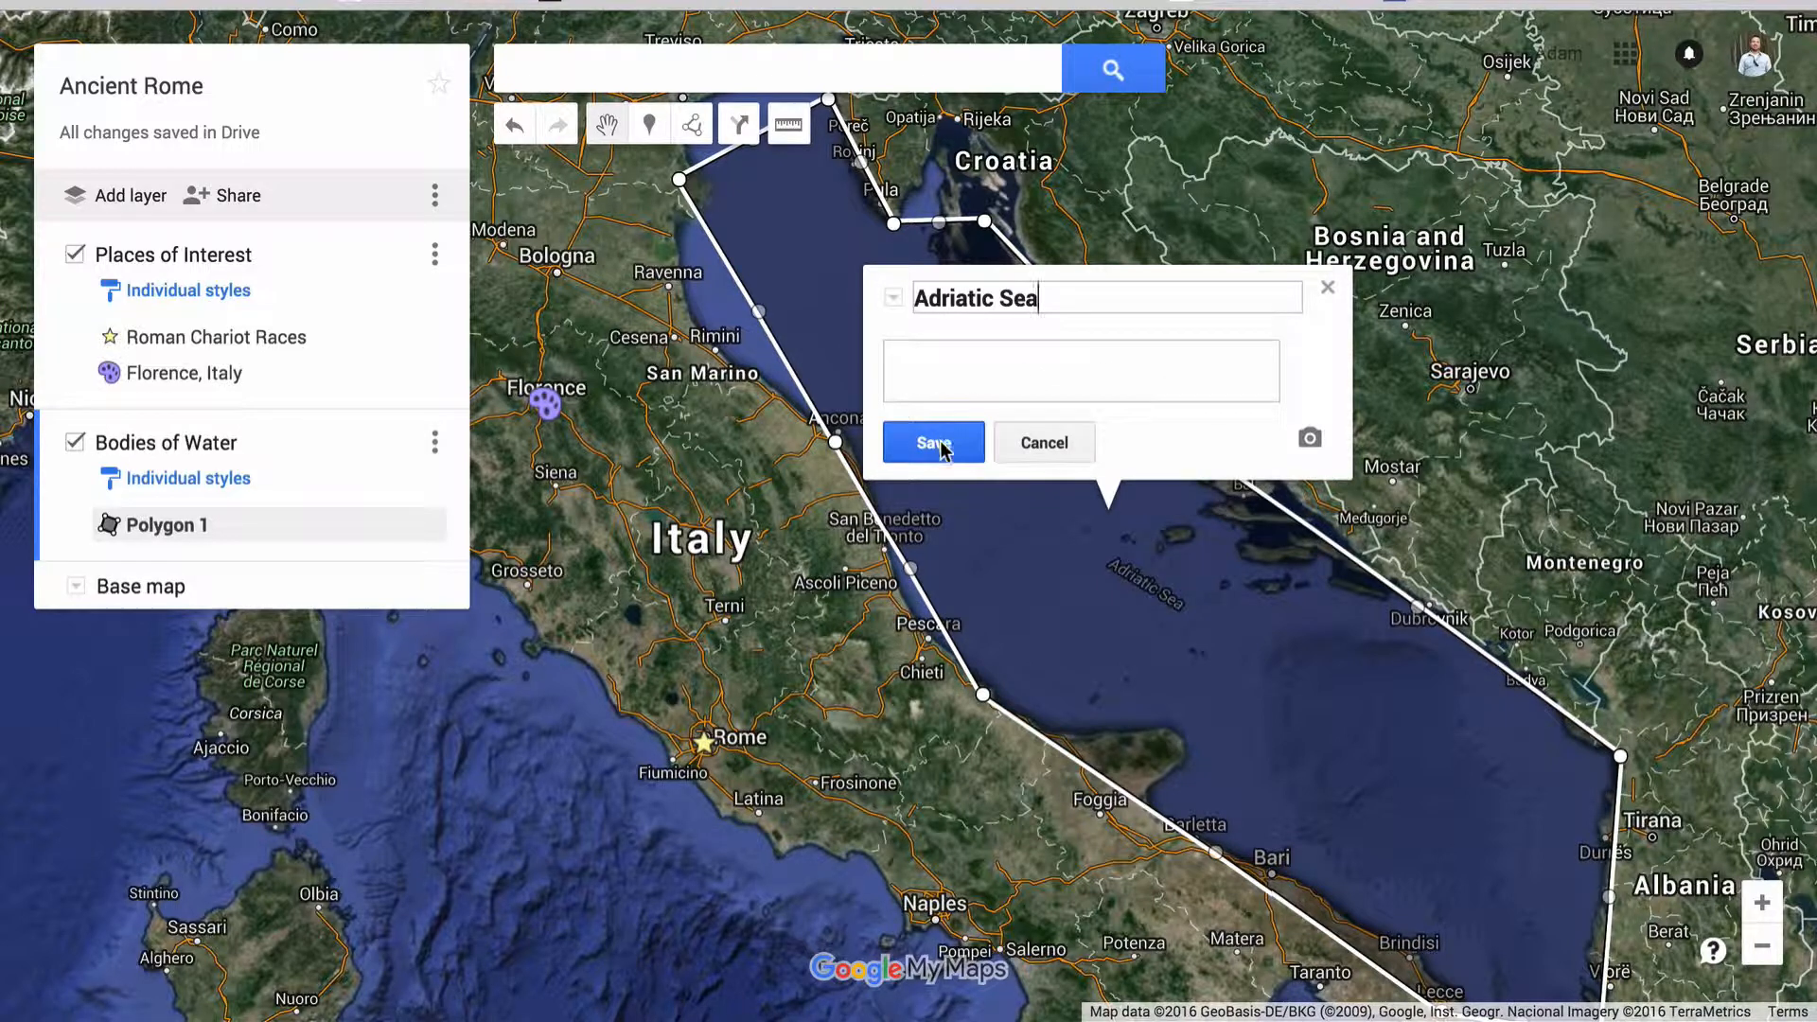
click(961, 372)
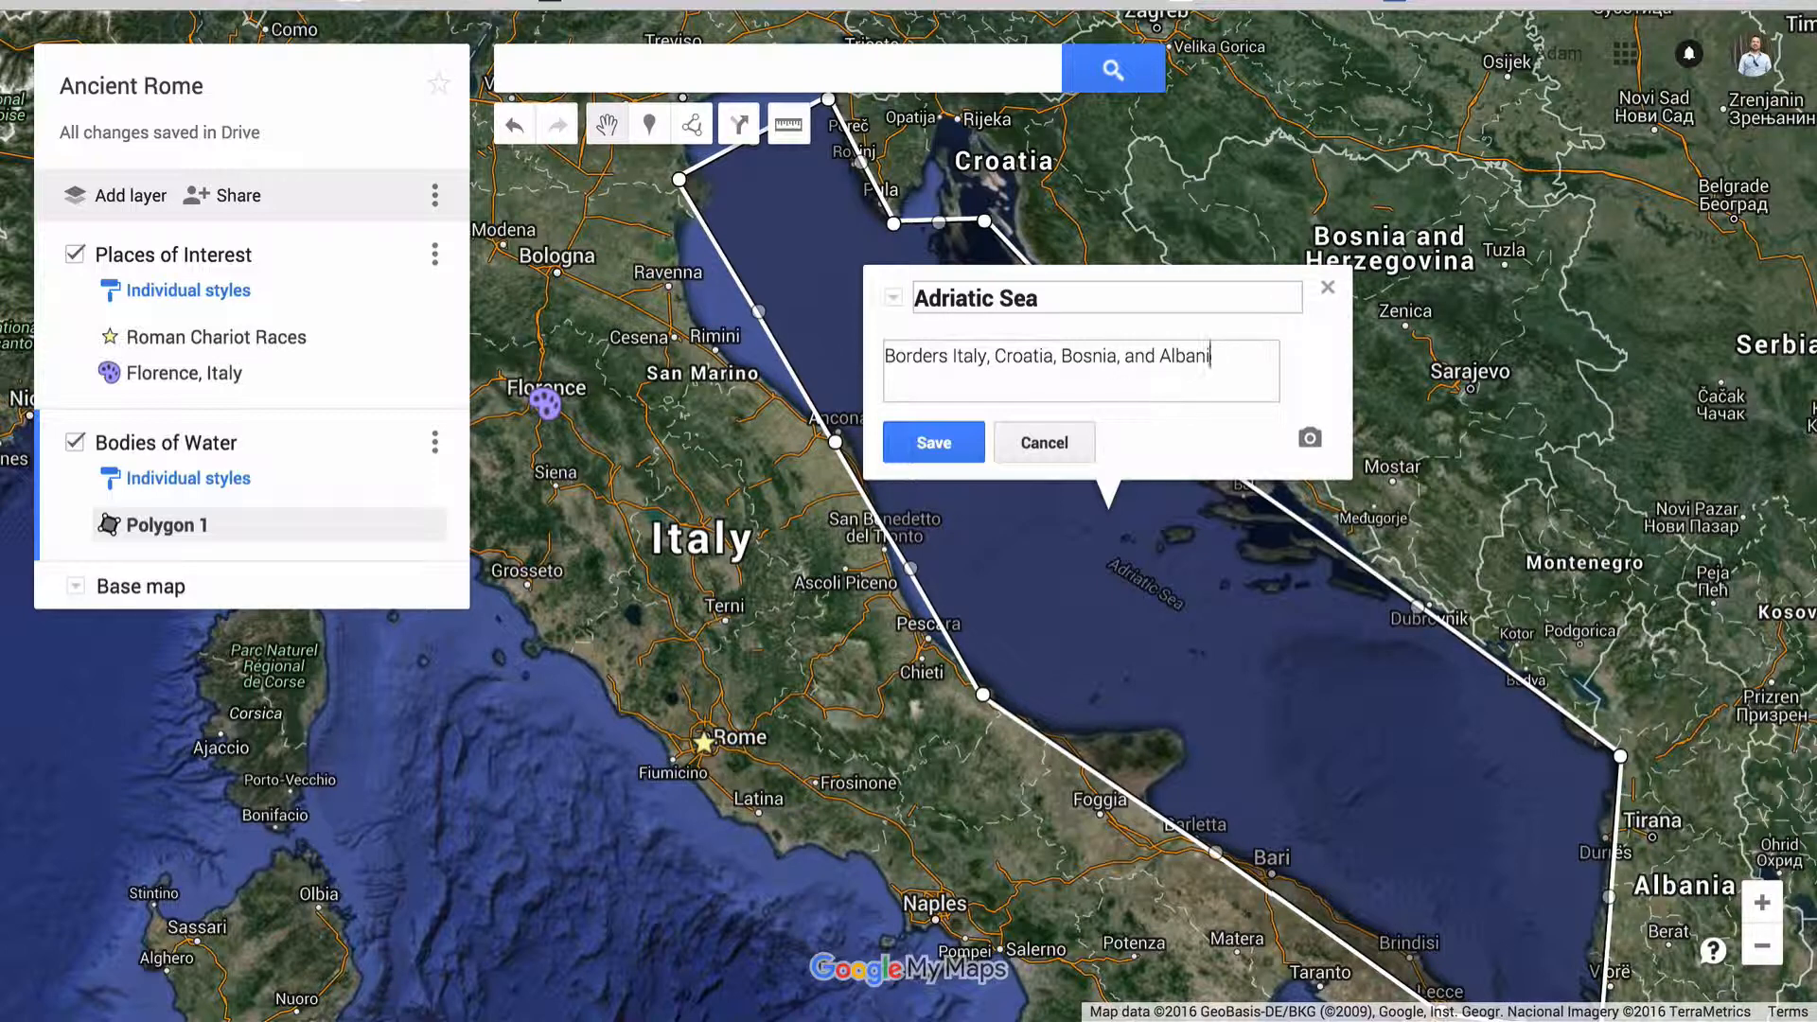
click(914, 442)
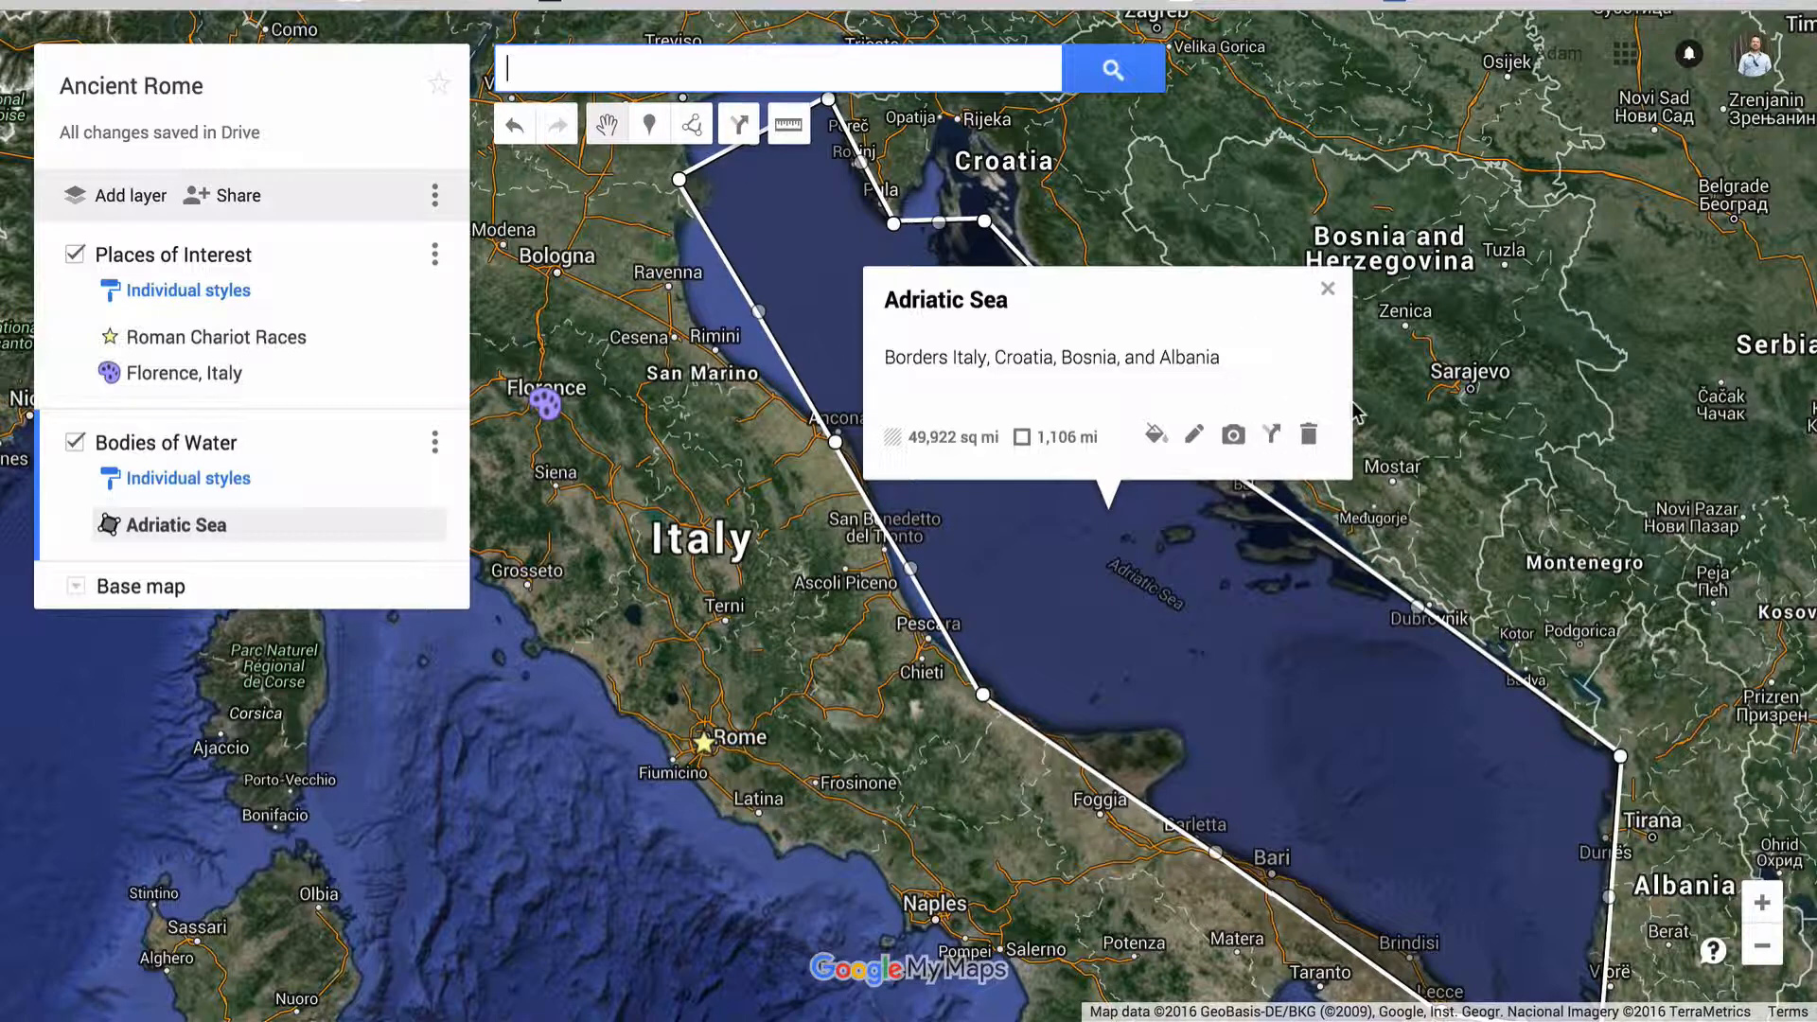
click(1323, 295)
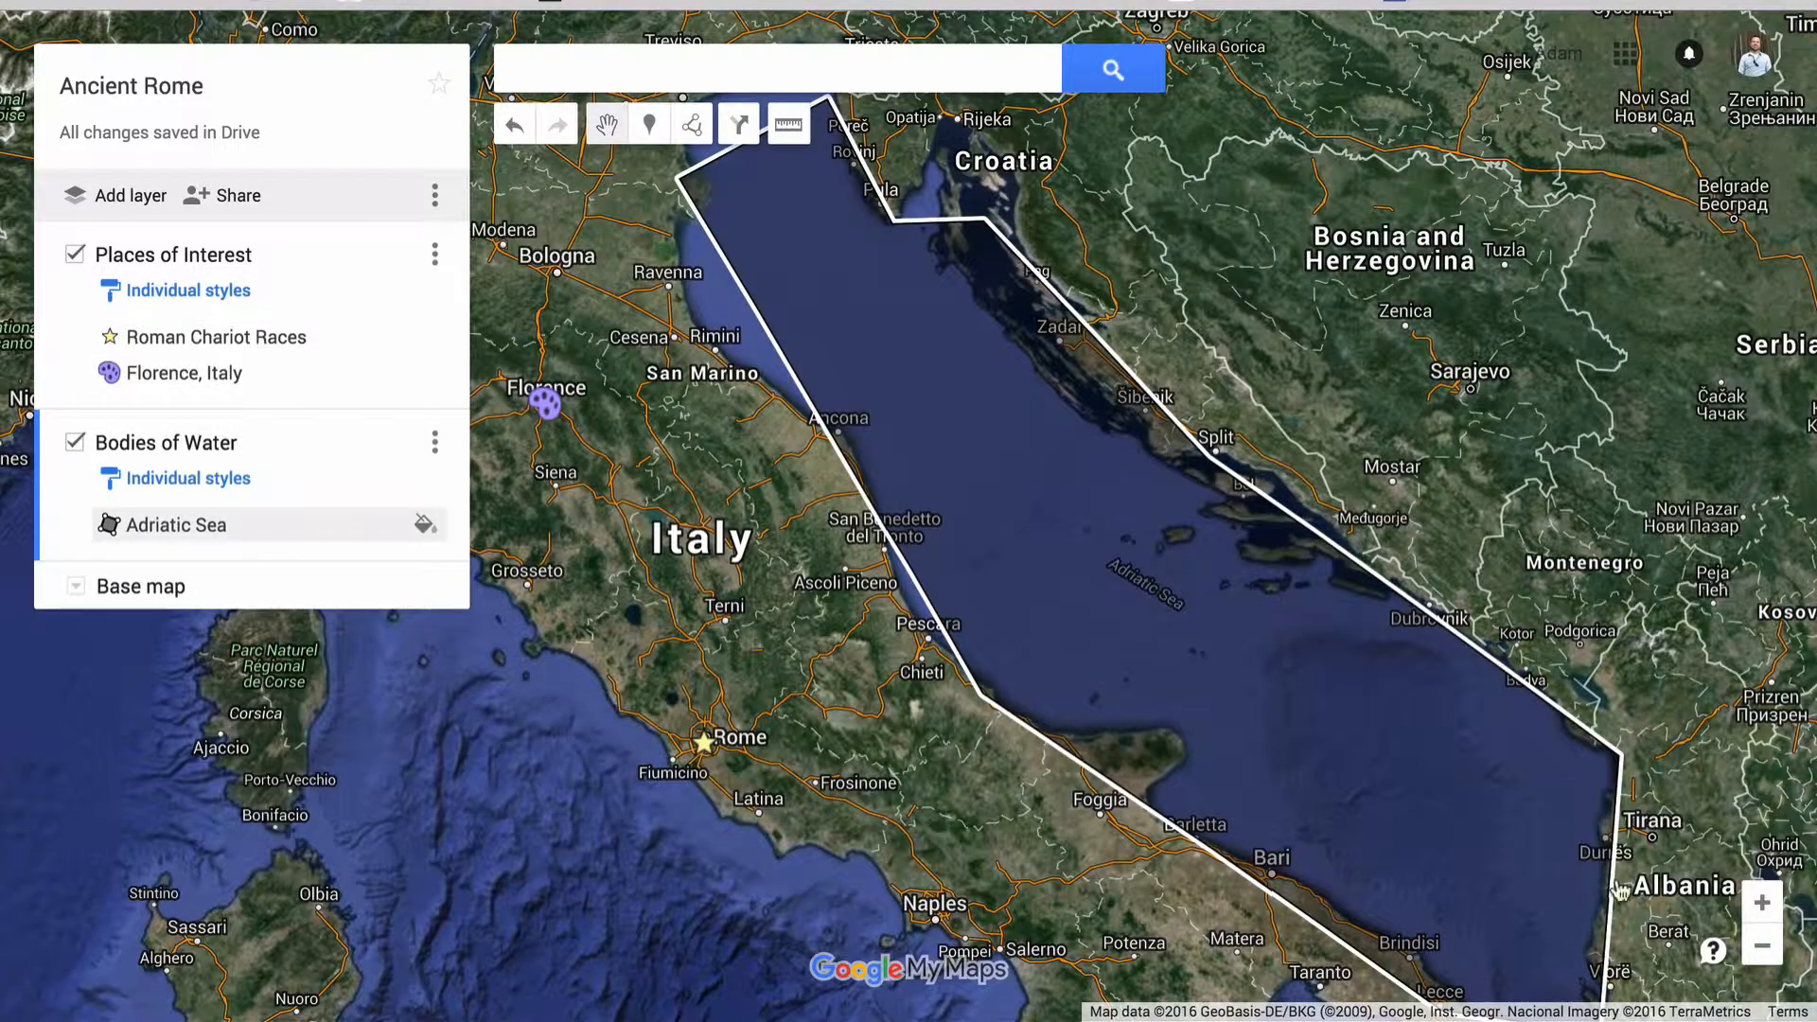
Hide and restore the Places of Interest layer, and do the same with the Bodies of Water layer
click(1762, 947)
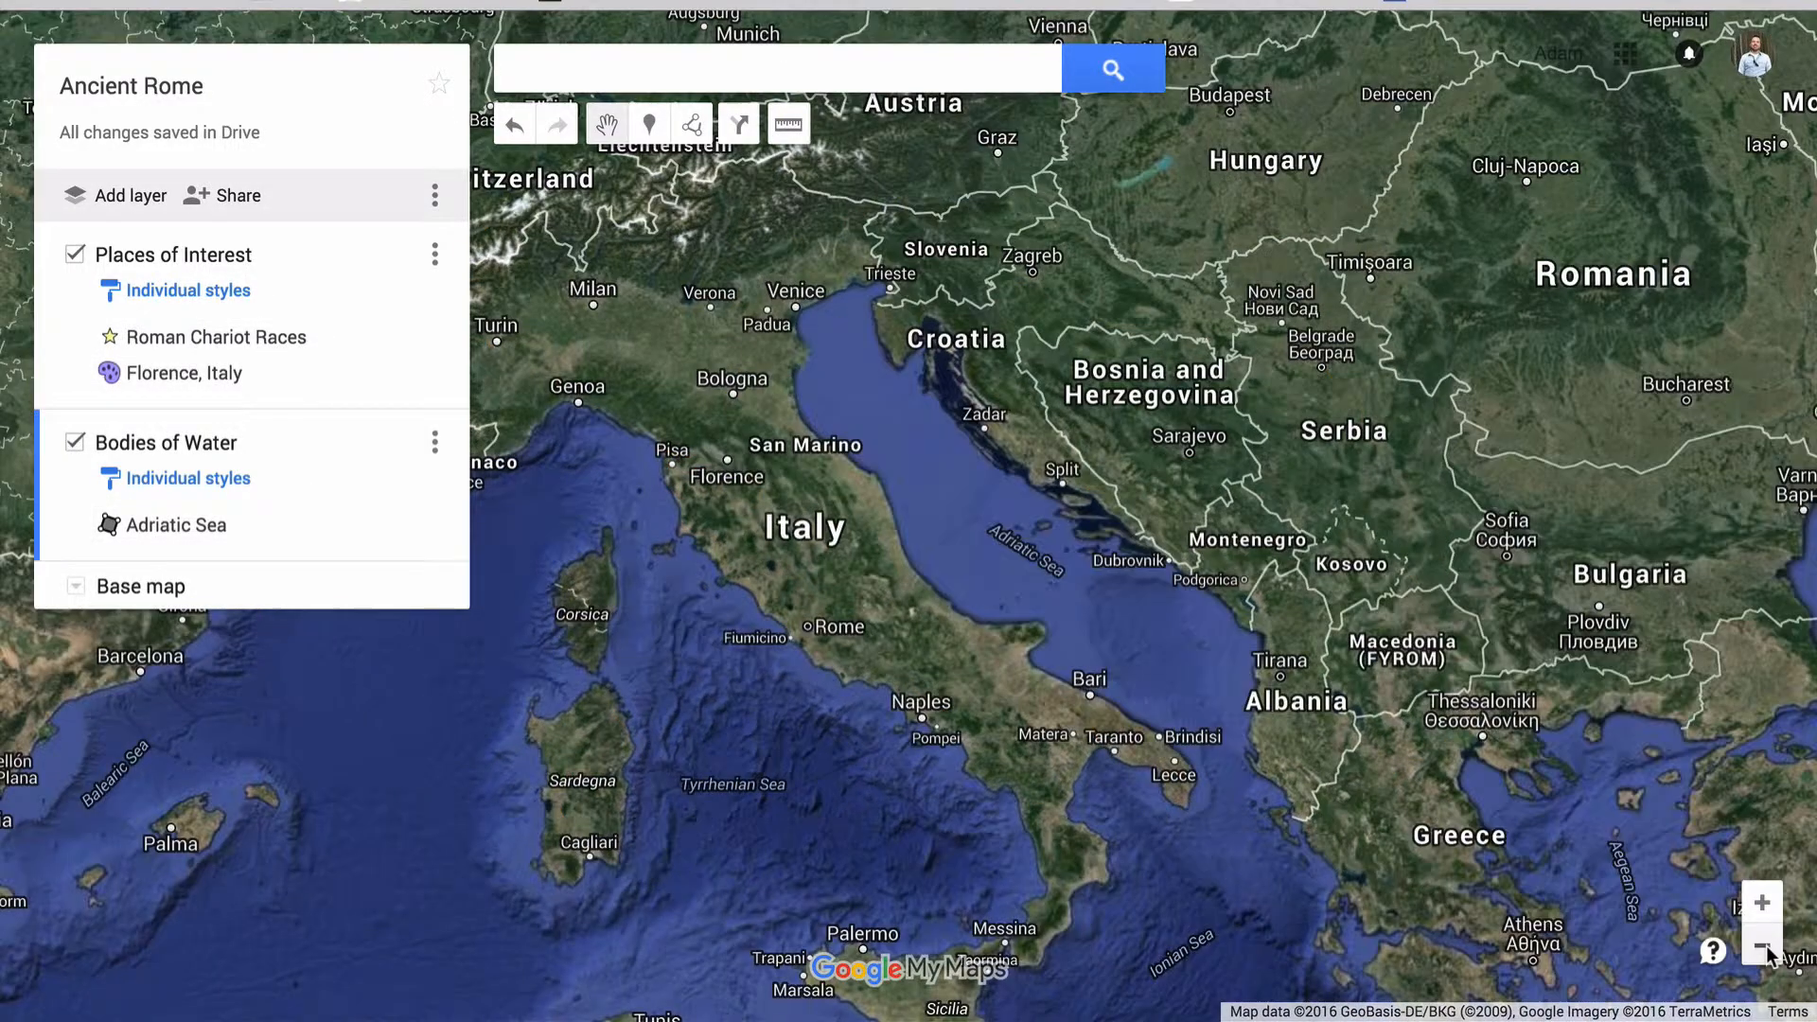
click(1762, 946)
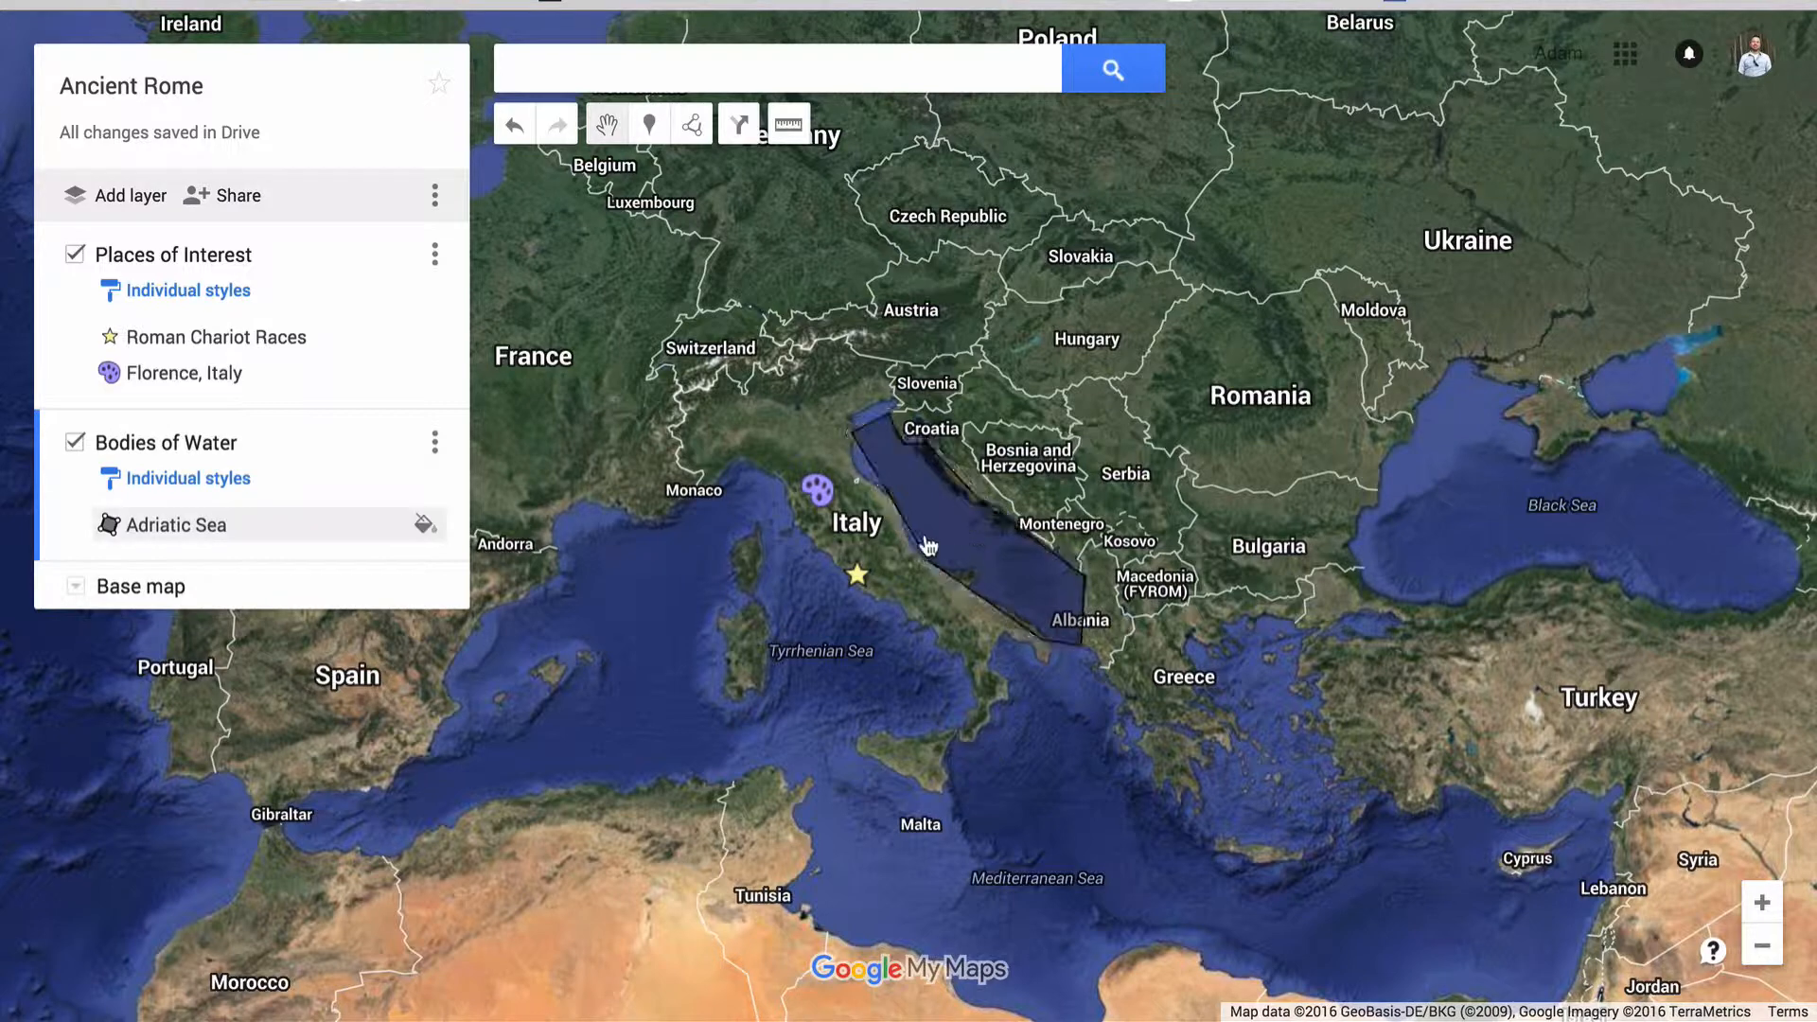
click(74, 255)
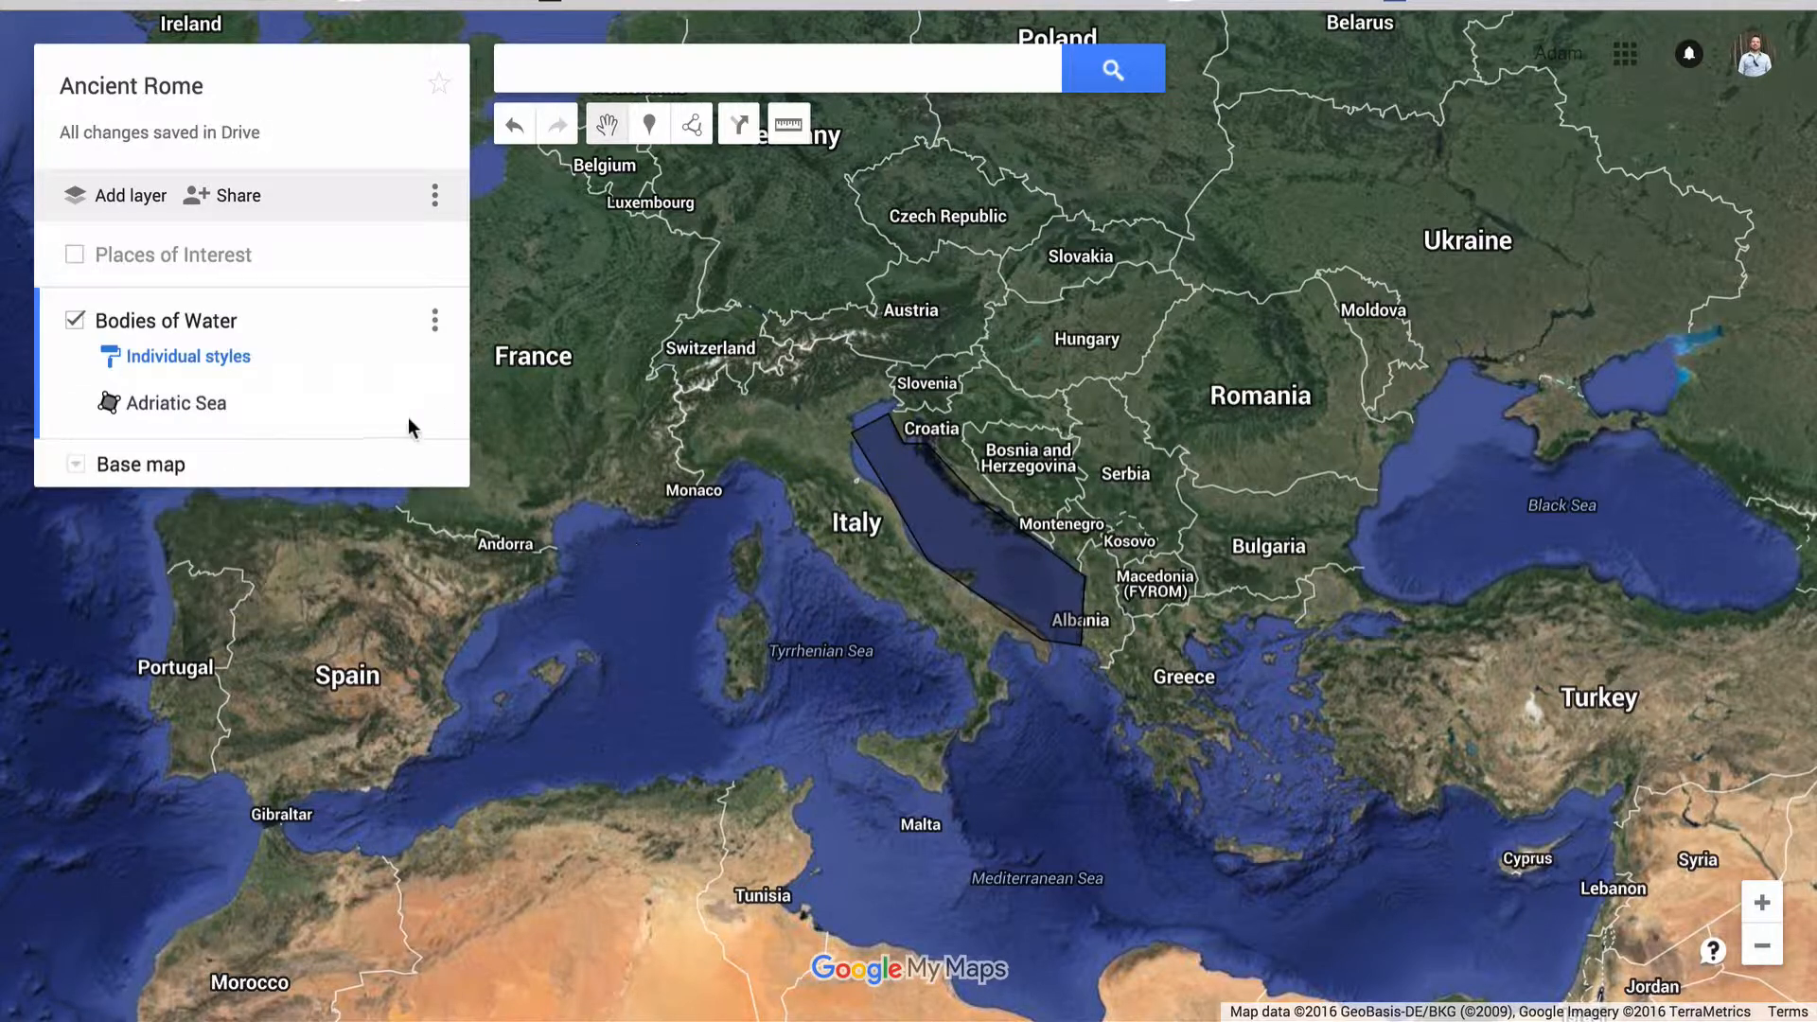
click(75, 255)
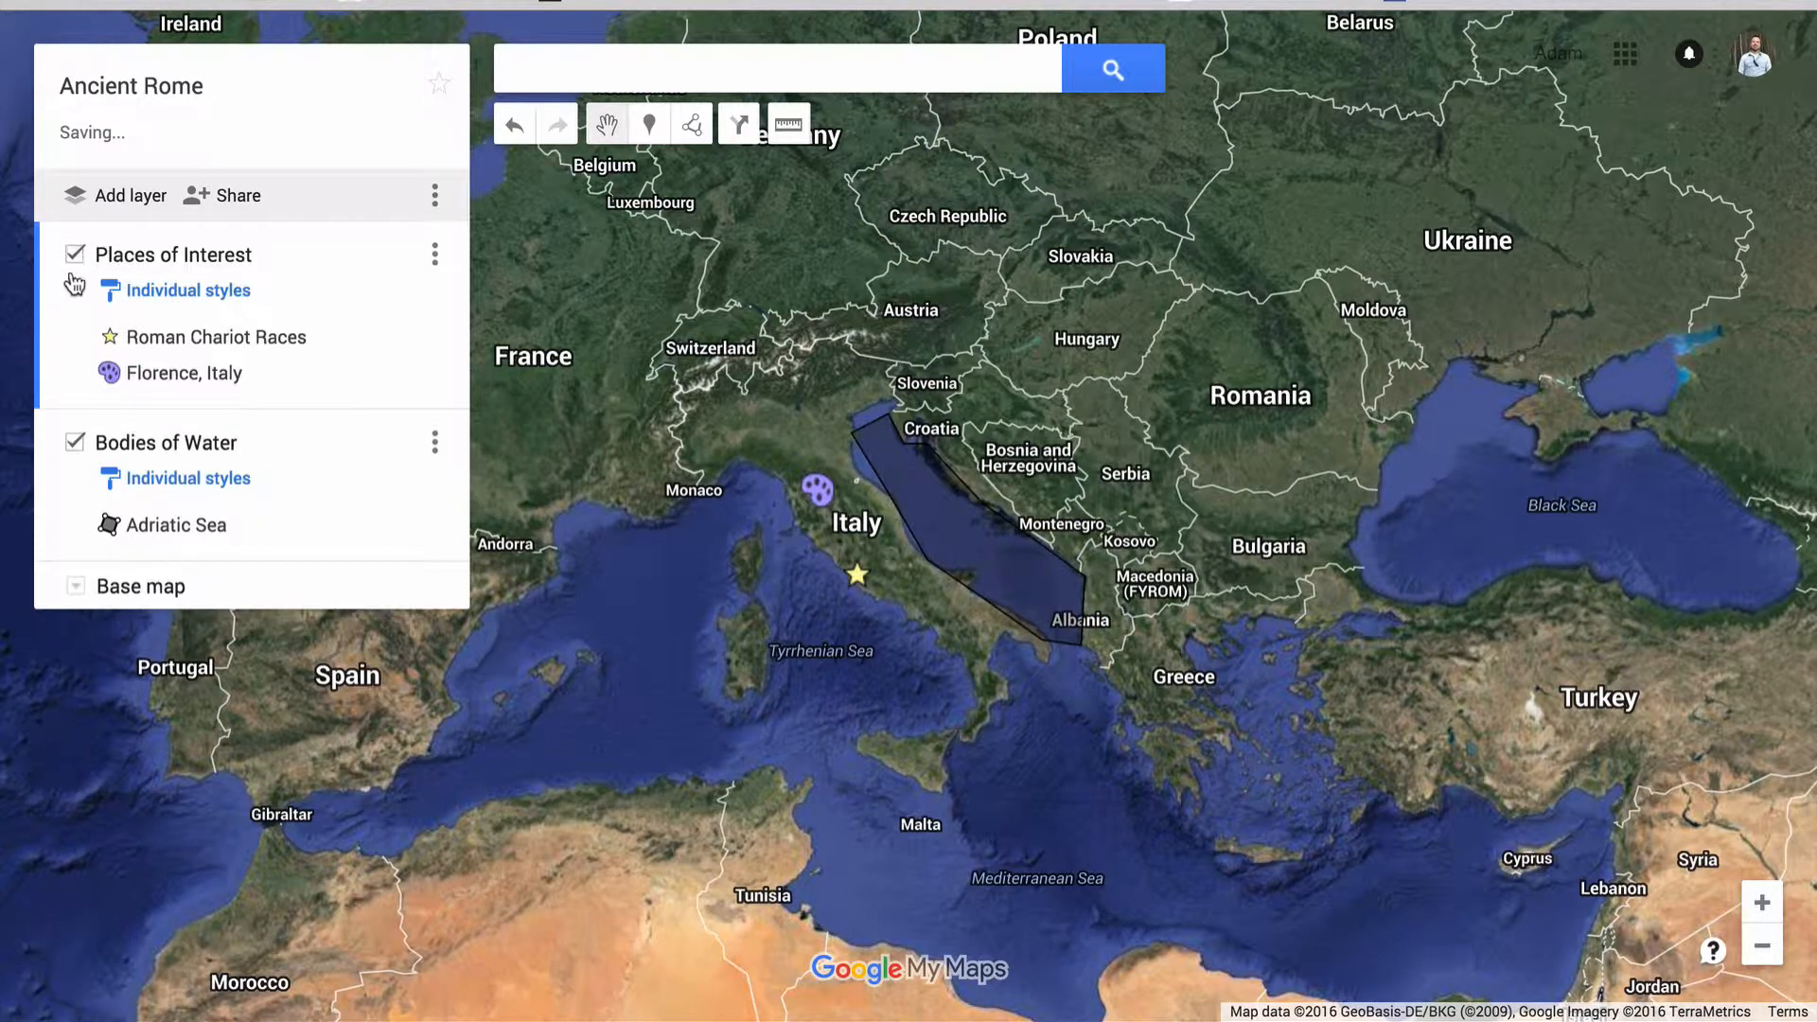
click(76, 443)
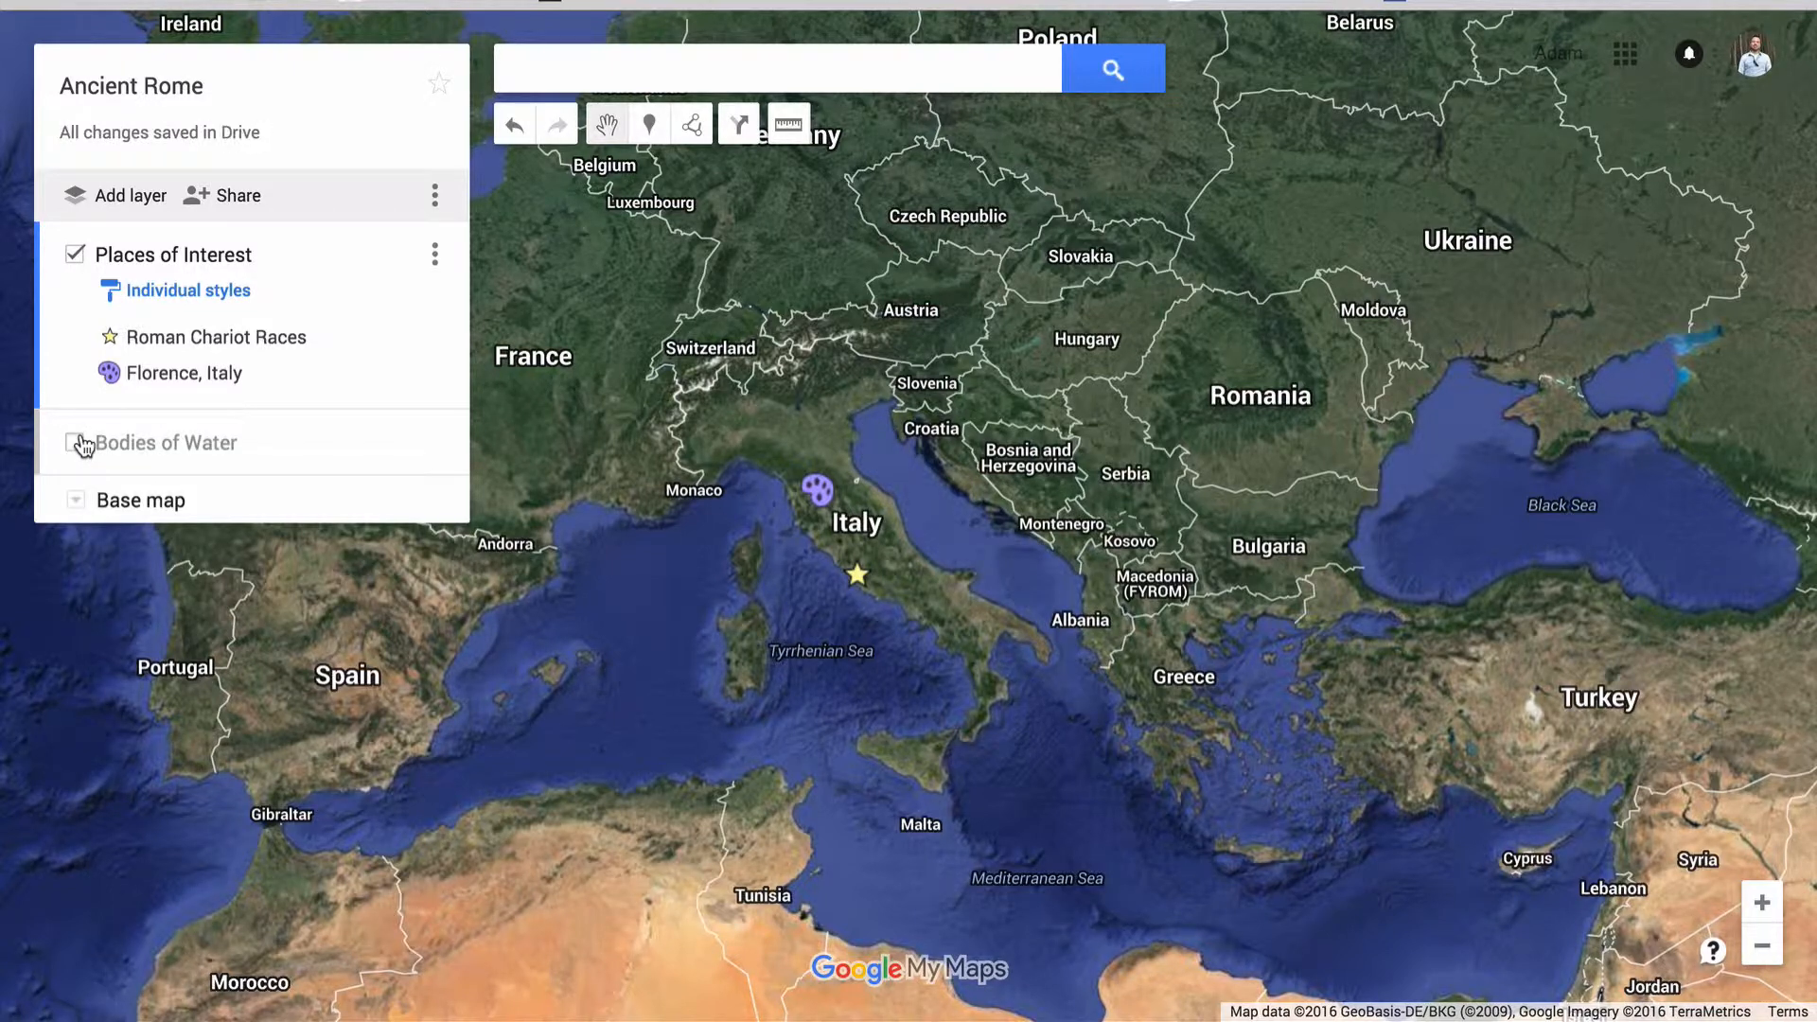
click(76, 443)
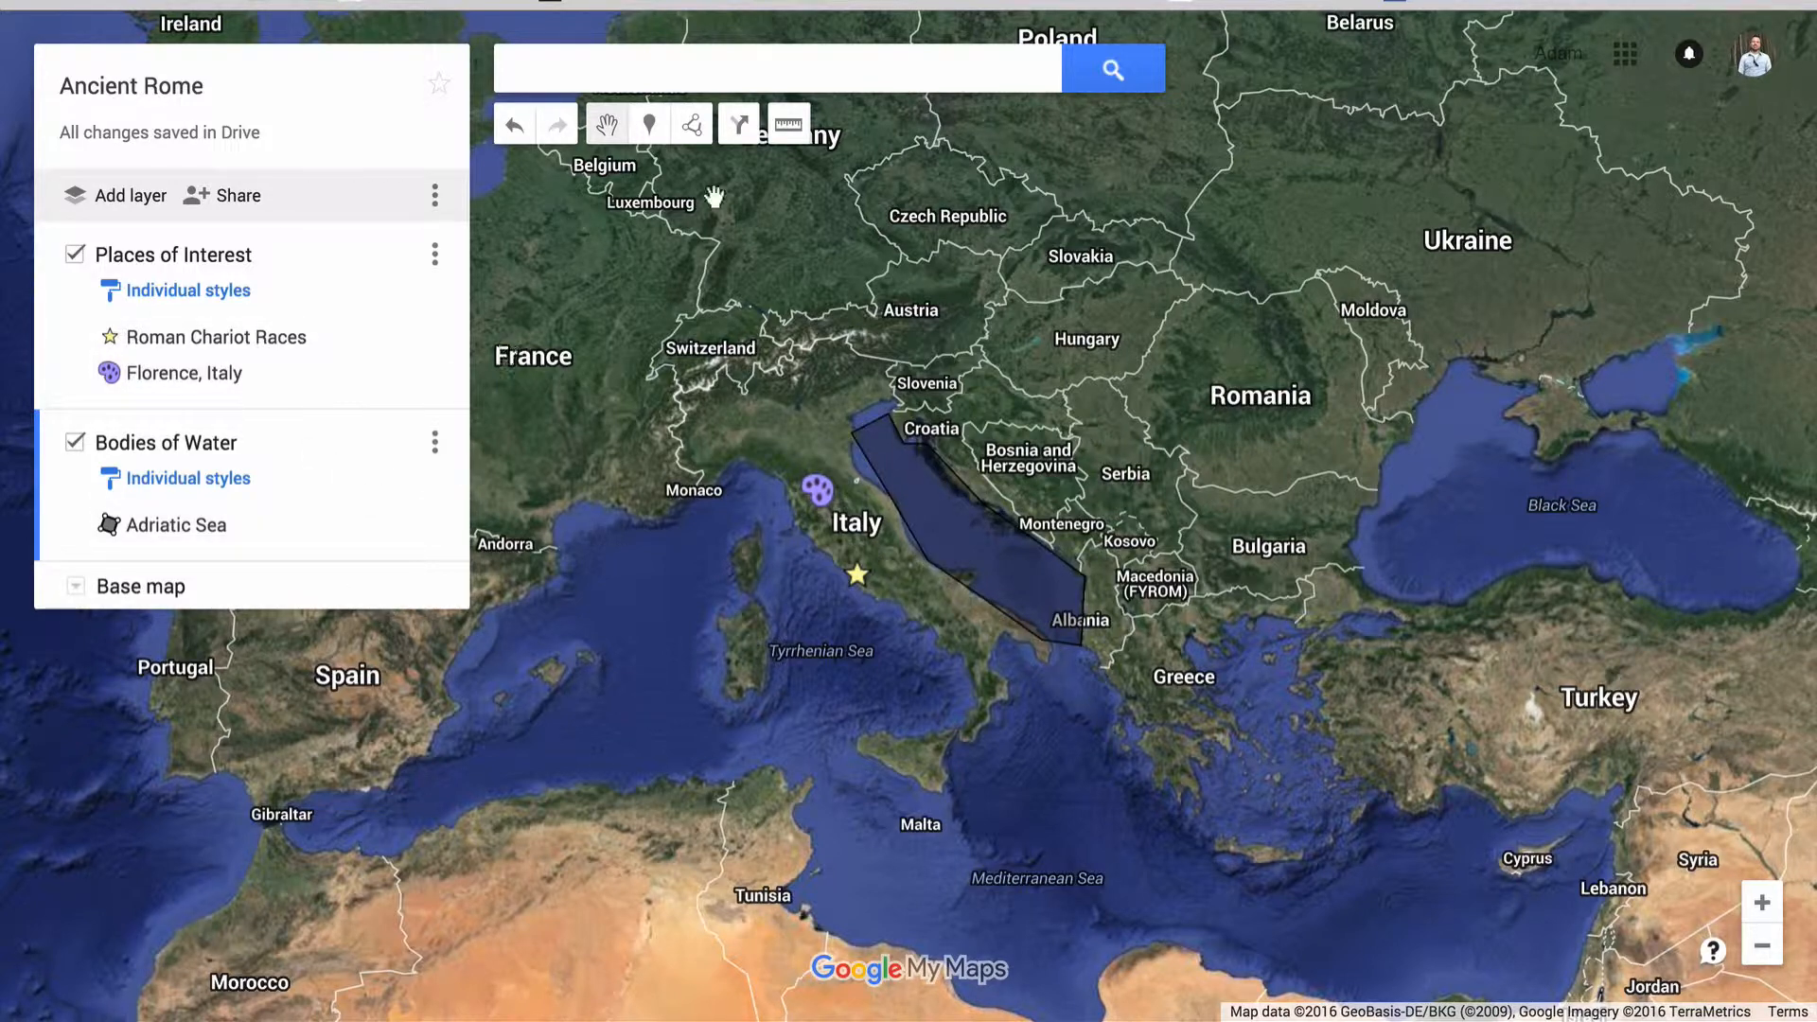
Measure the distance from Switzerland to Austria
click(791, 125)
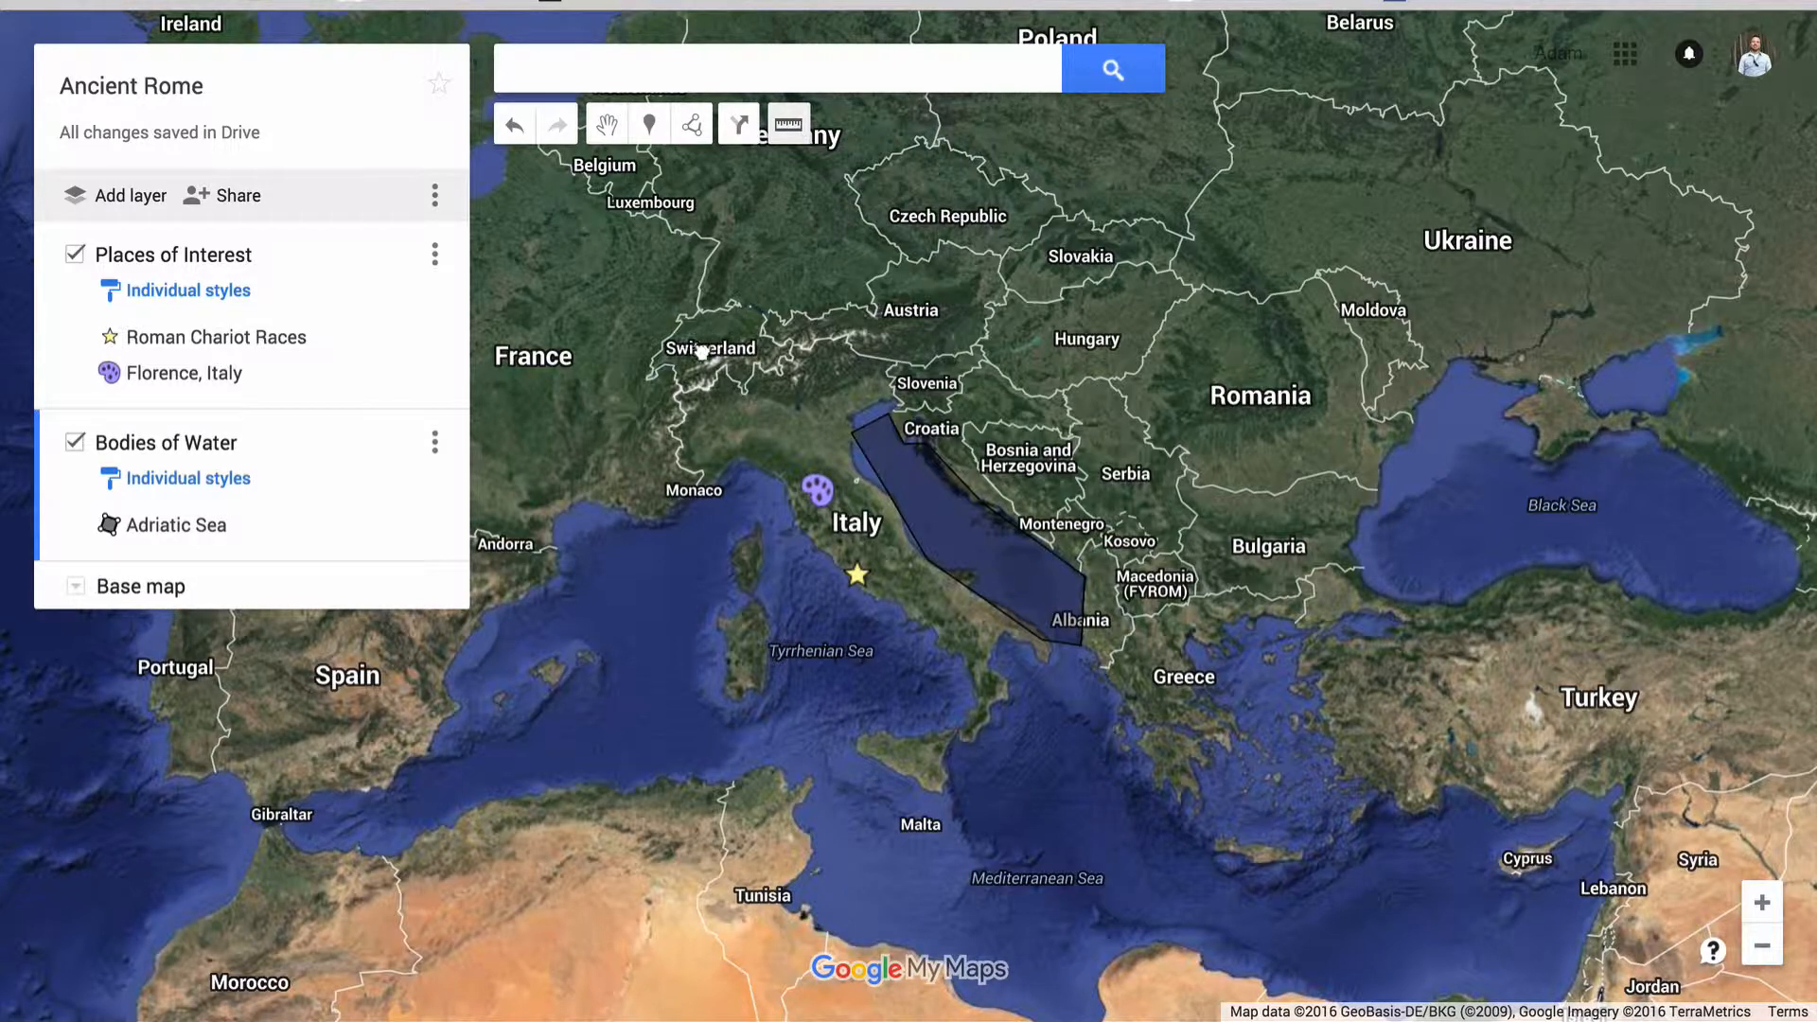
click(701, 351)
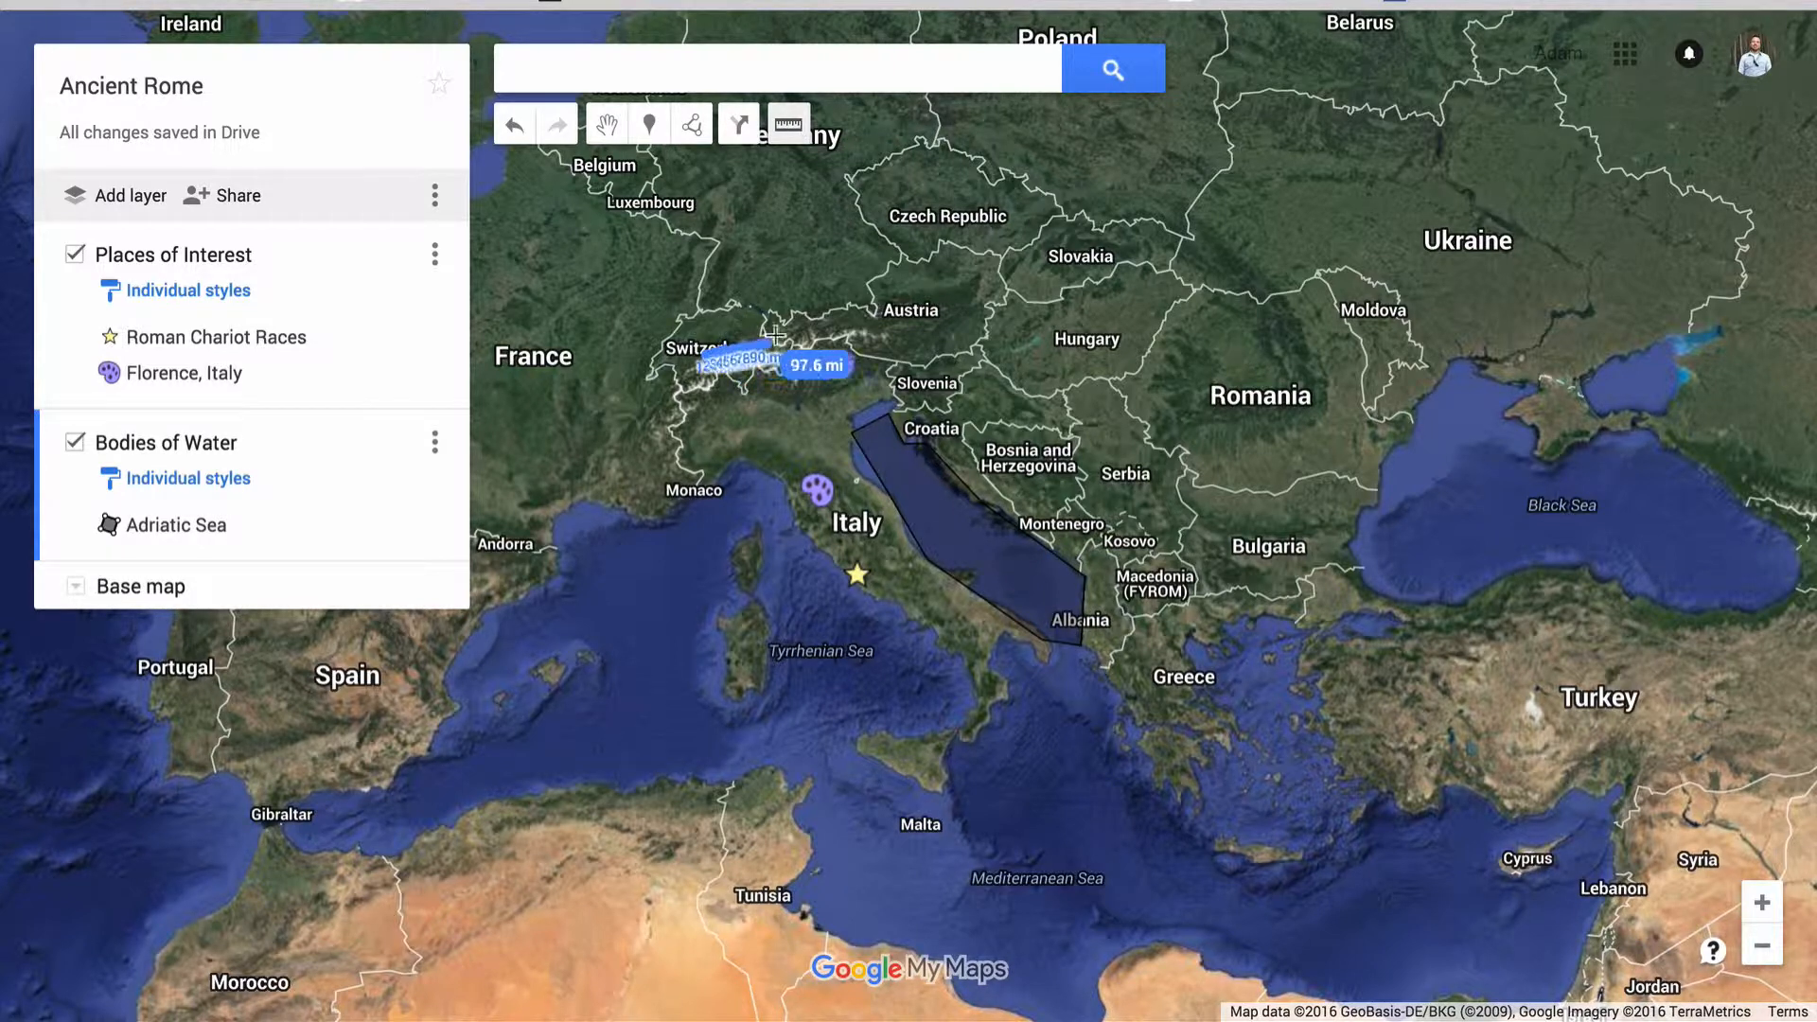
click(925, 322)
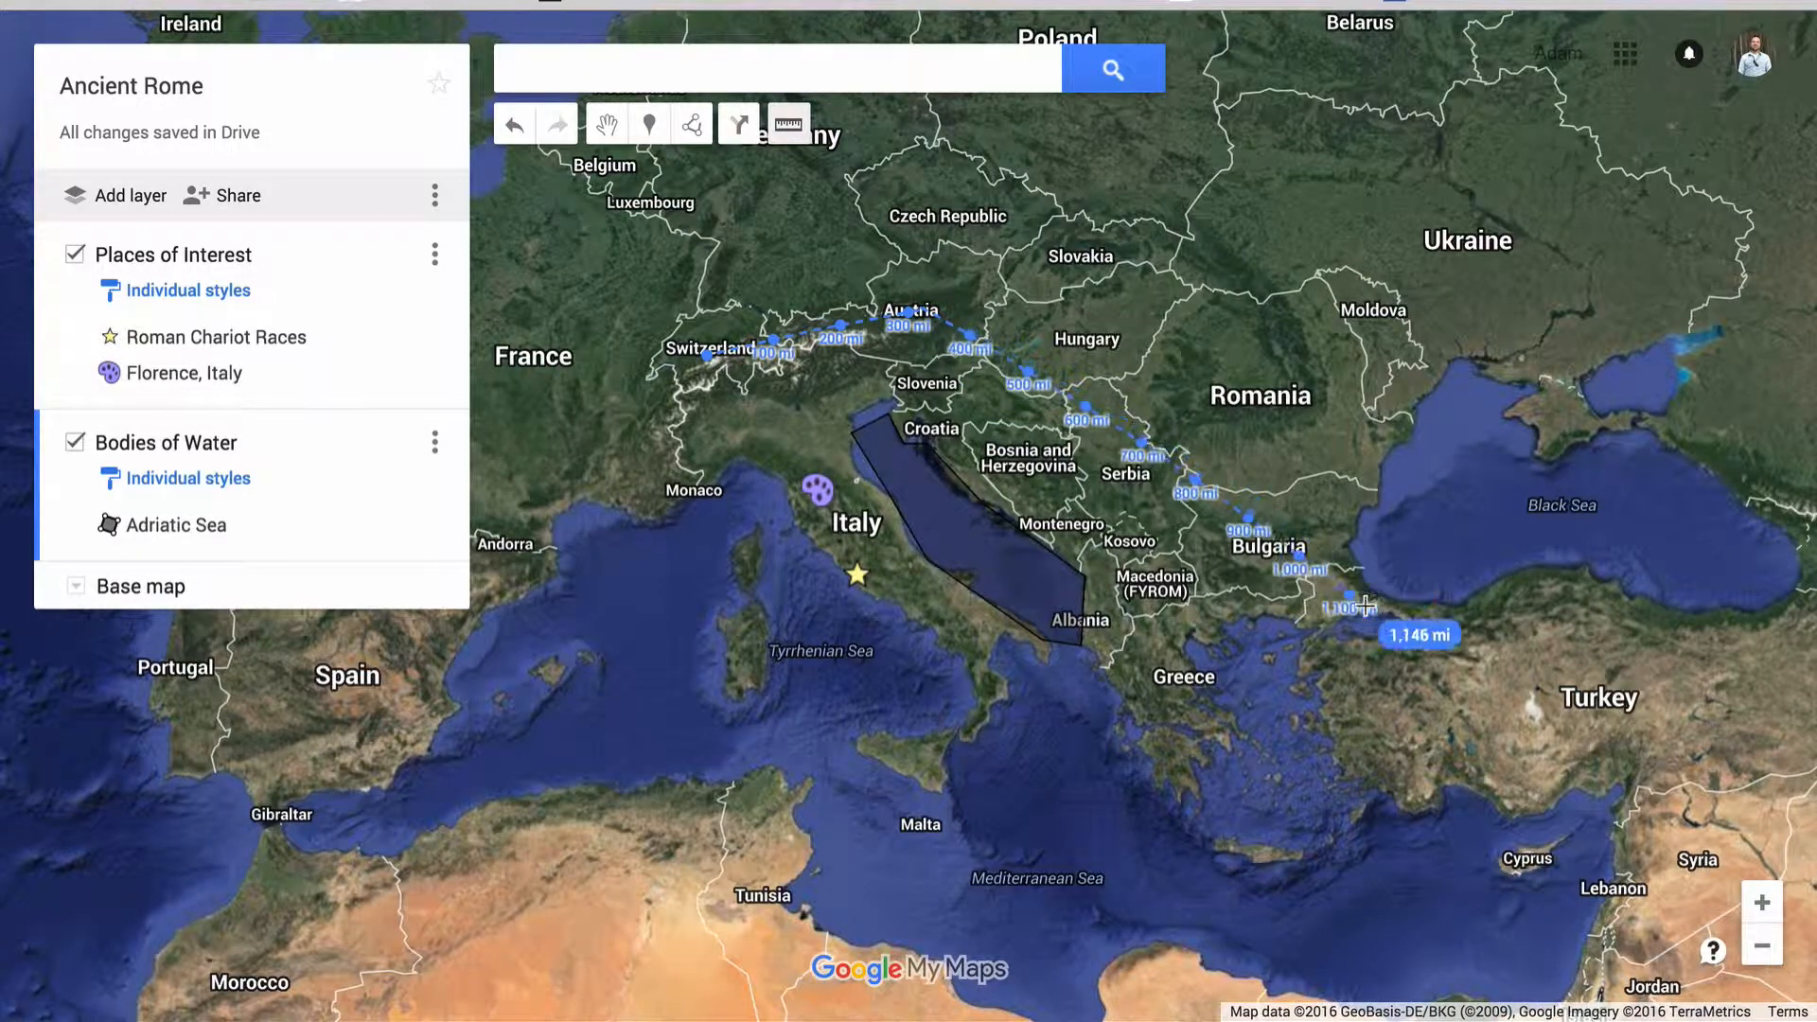
double_click(1367, 572)
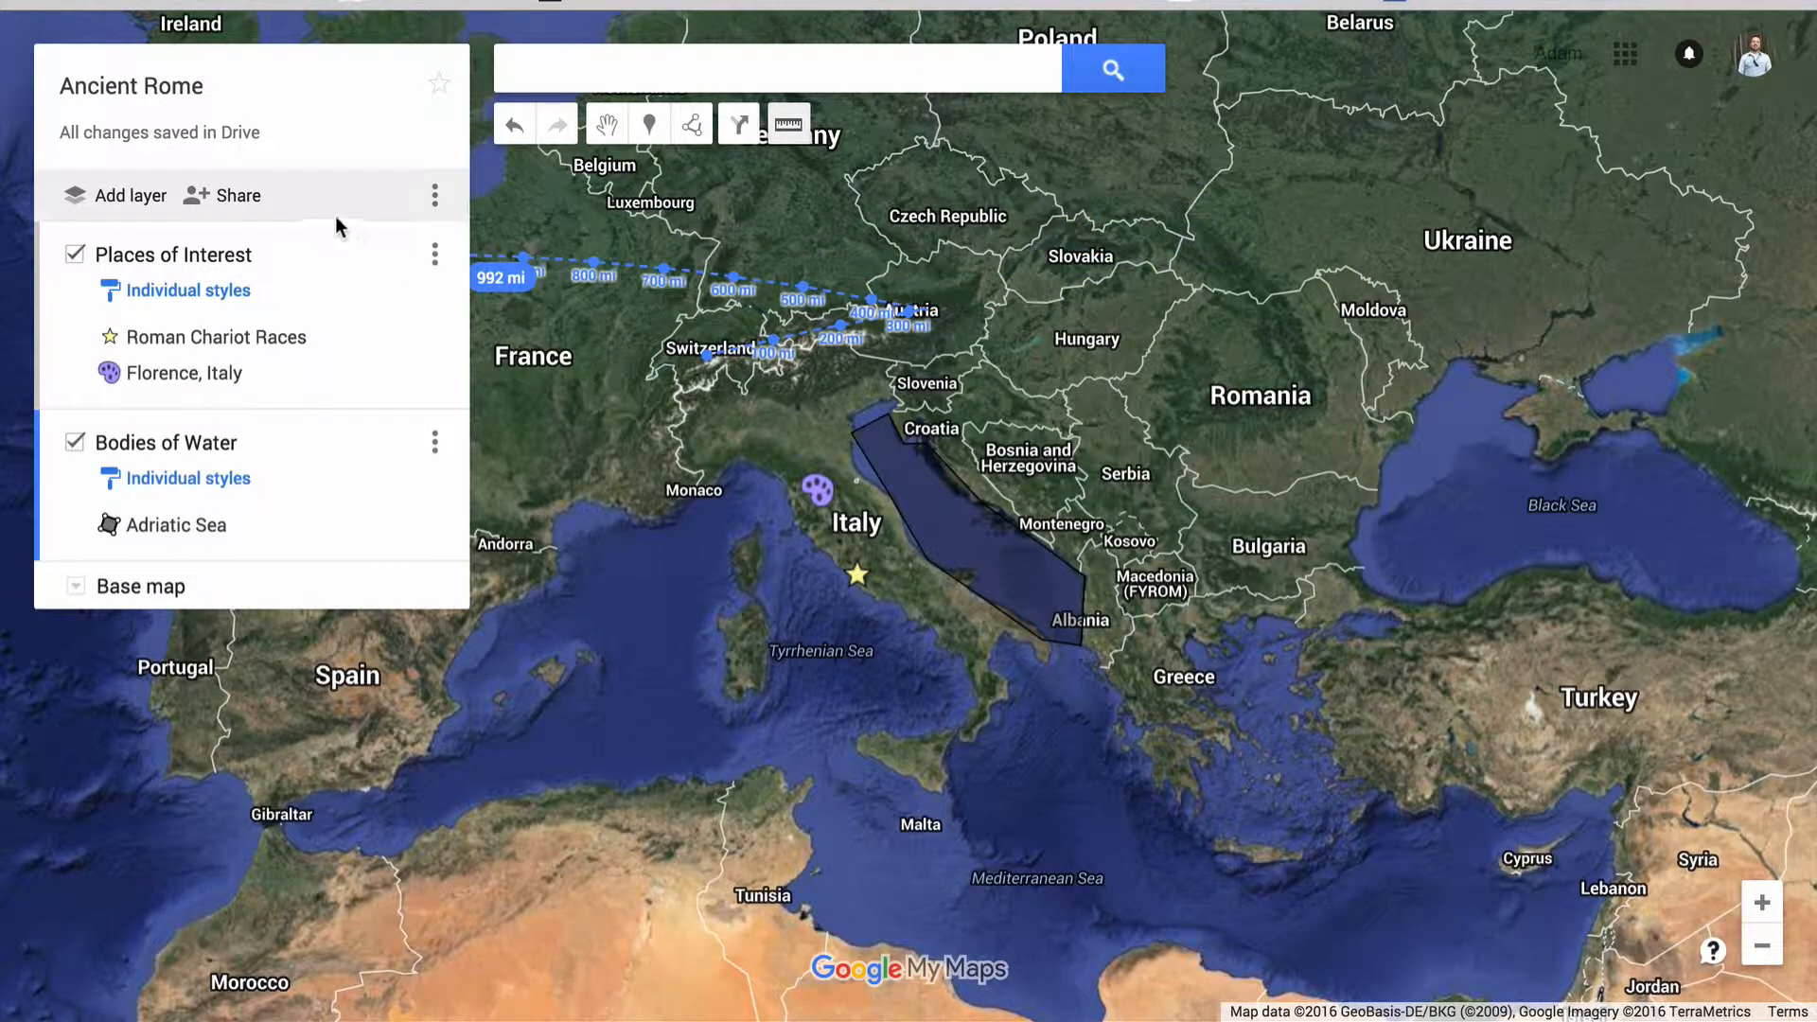
Review the map's link and access options in the sharing settings, leaving them as they are
click(238, 196)
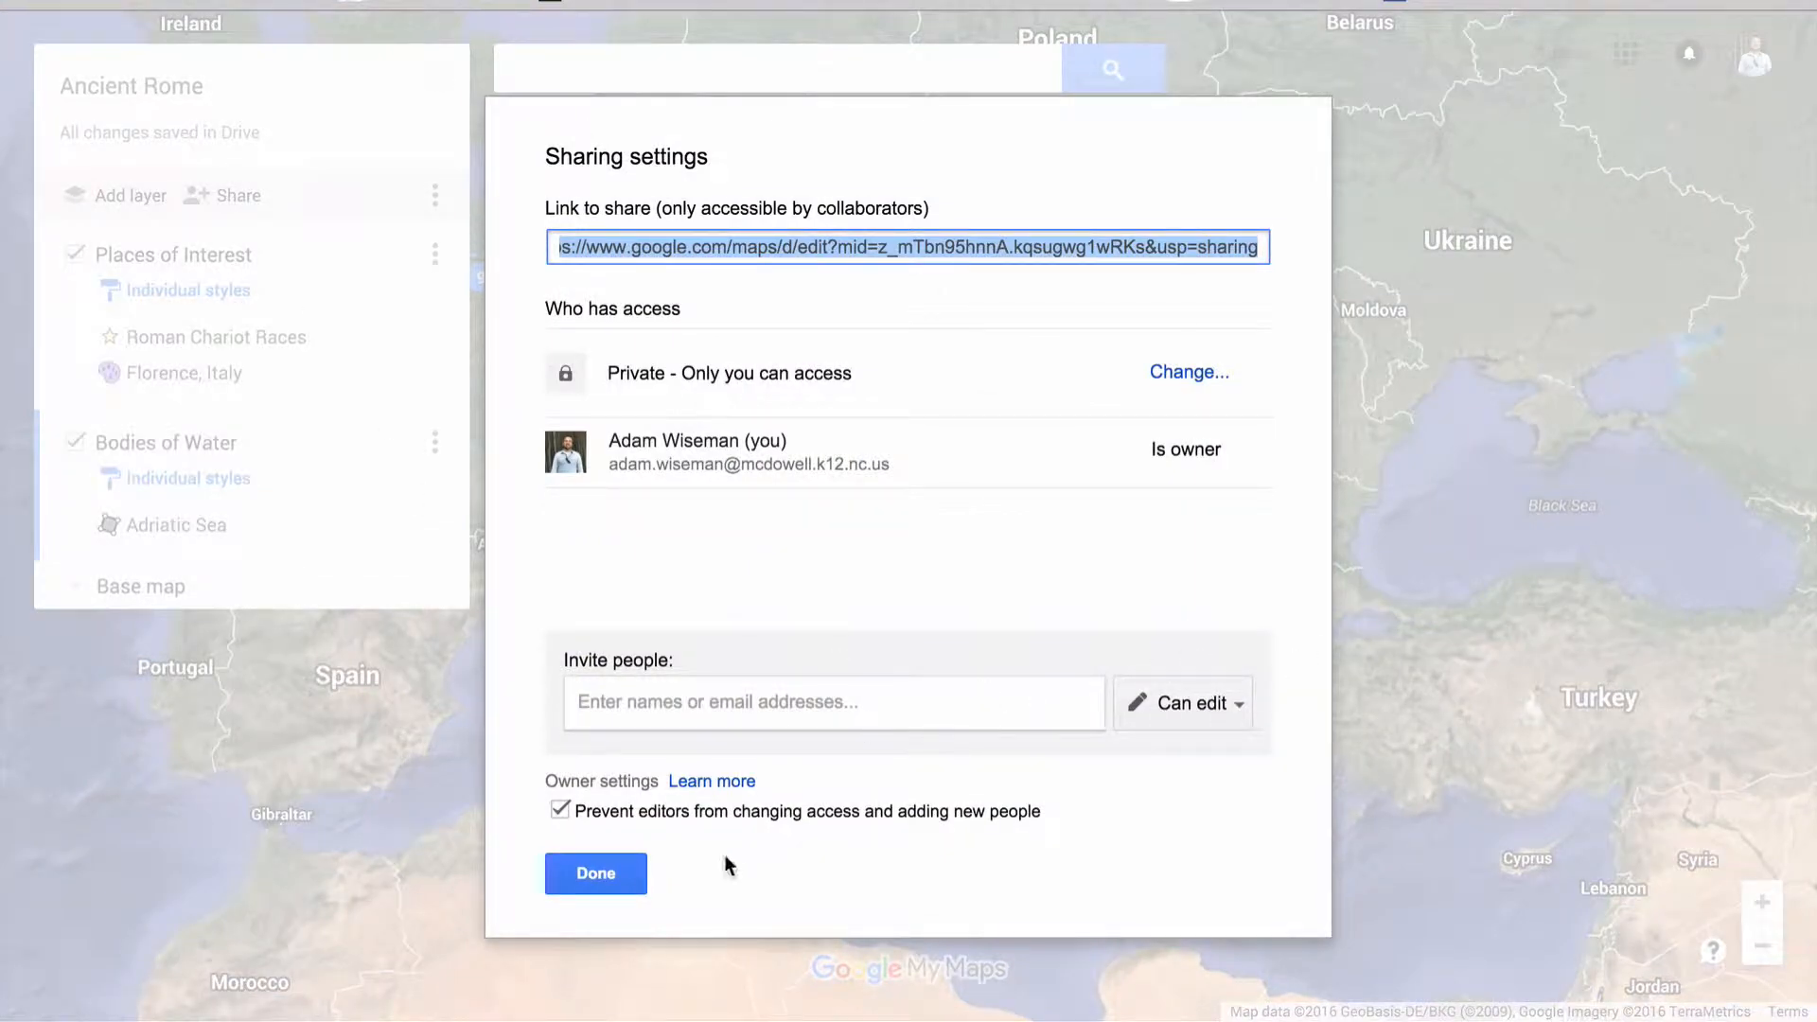
click(629, 885)
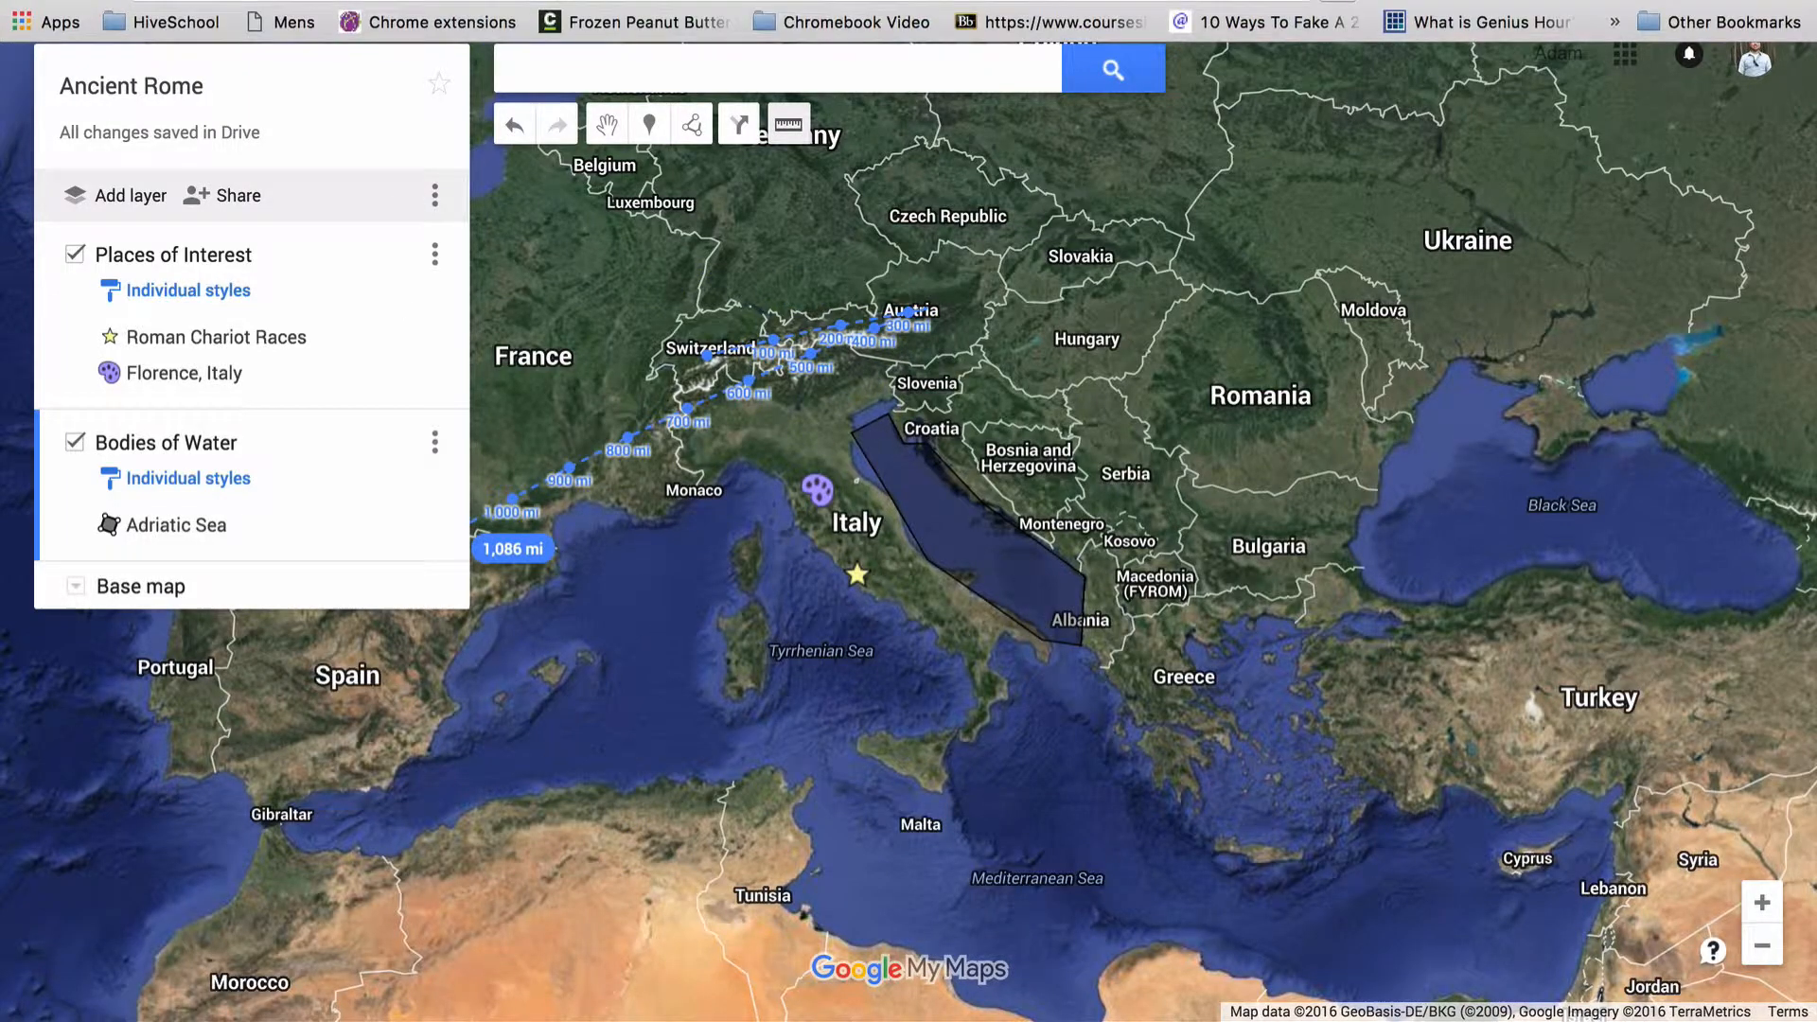
Switch to Google Drive and search for "Ancient" to locate the saved map
click(530, 1)
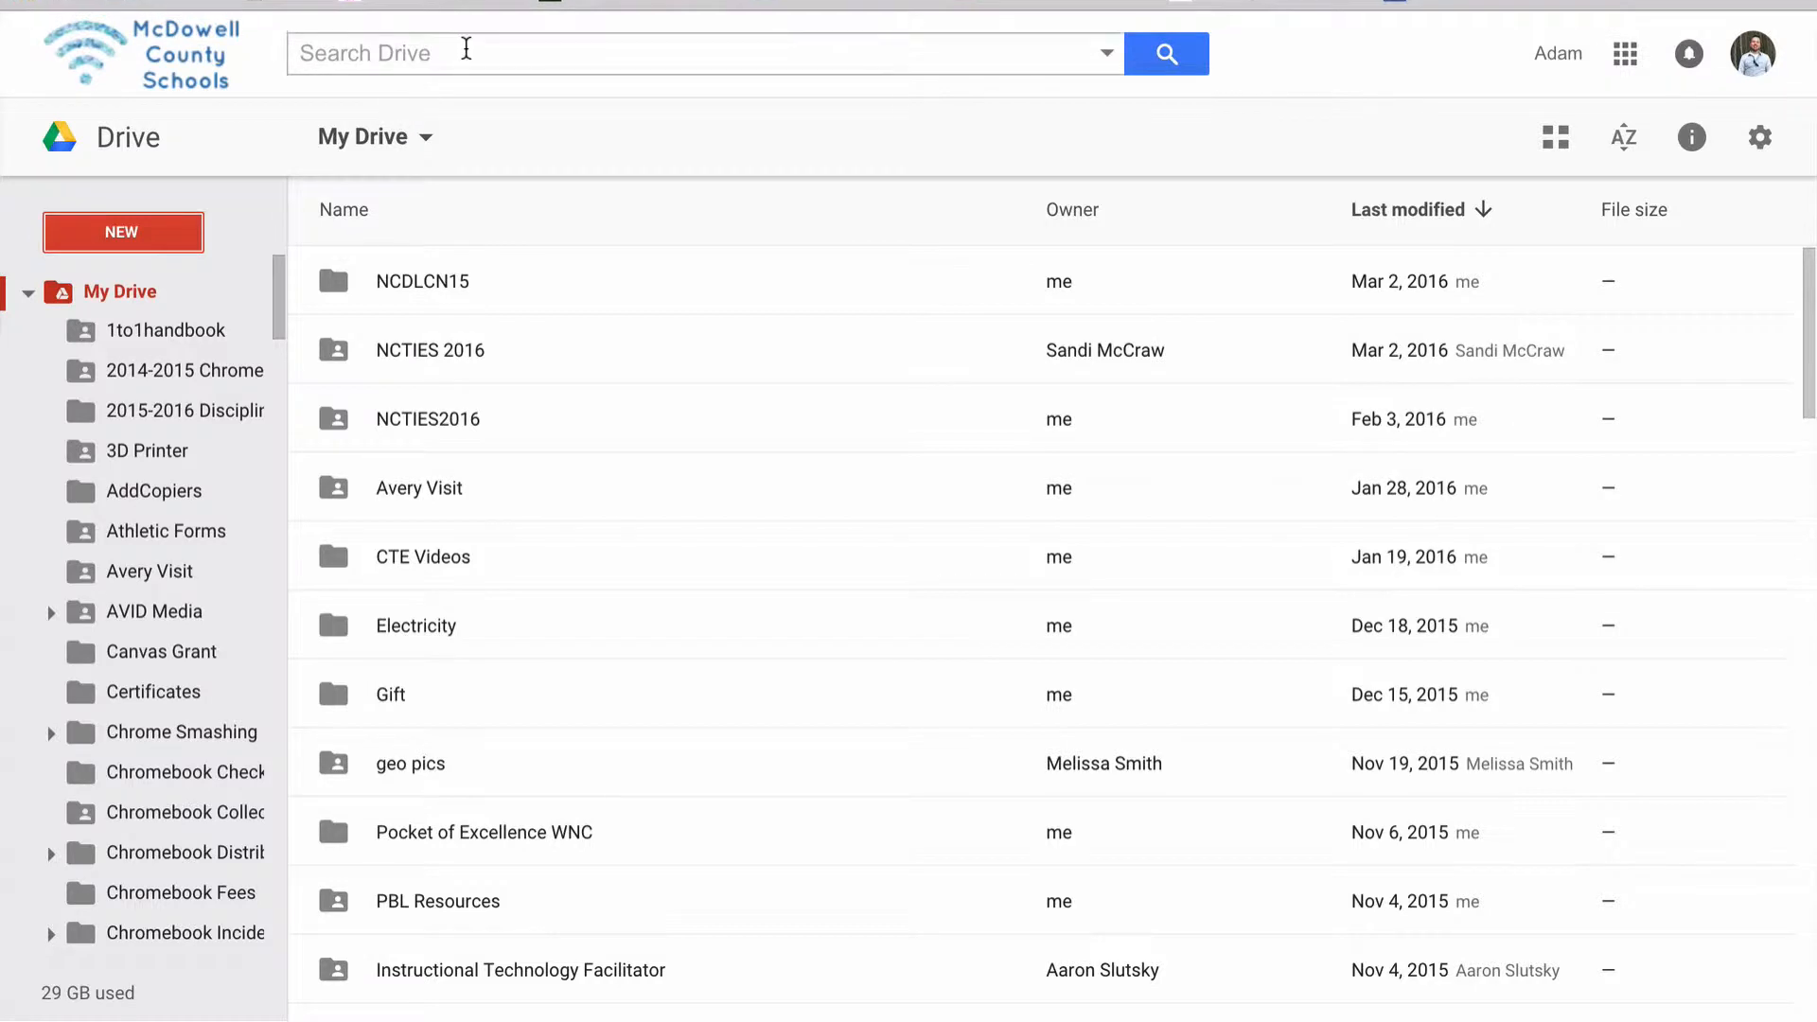
click(465, 55)
text(Ancient)
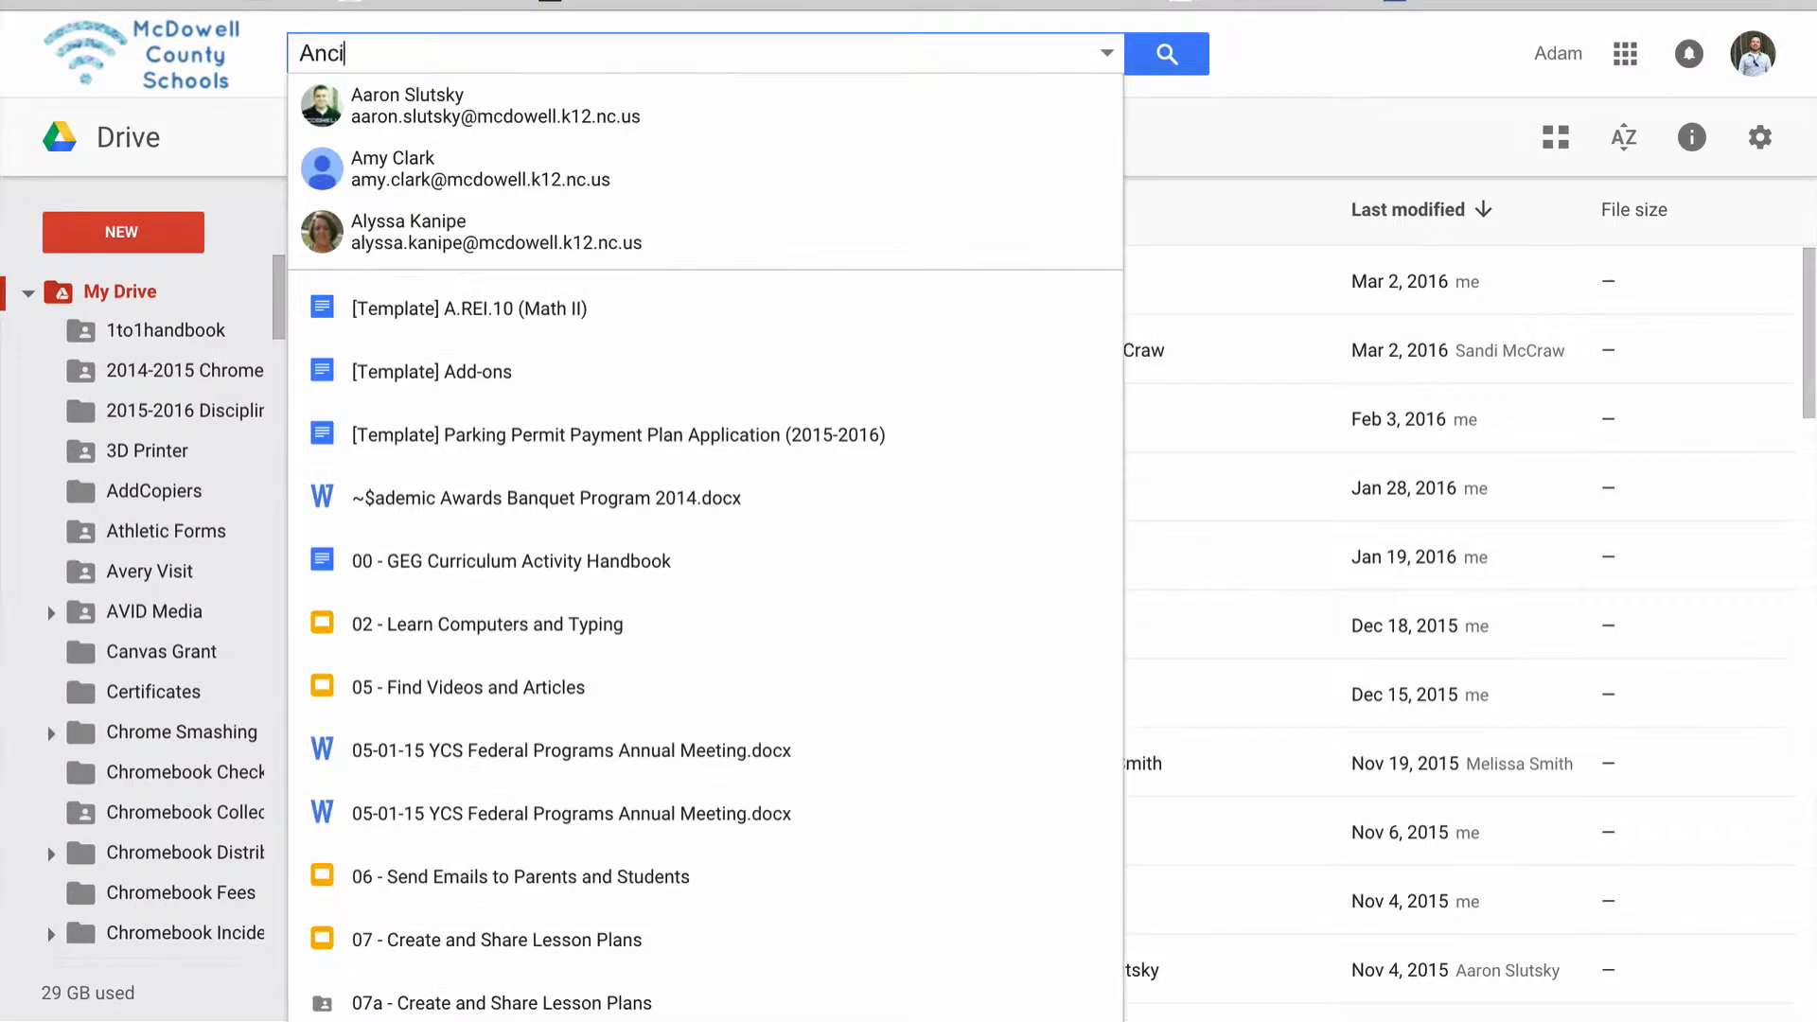